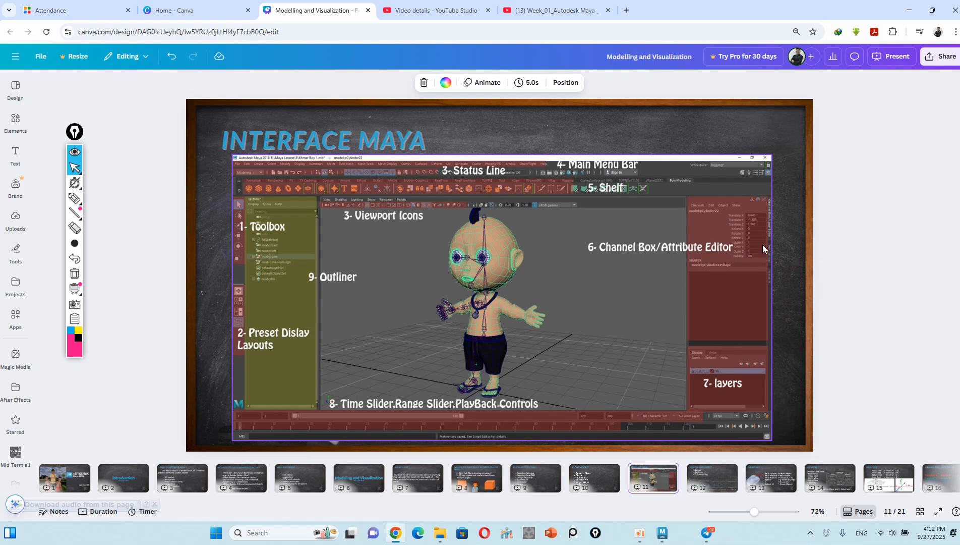
# Step: Switch to Maya, move the annotation toolbar off the Outliner, and select the character's hair mesh
pyautogui.click(664, 536)
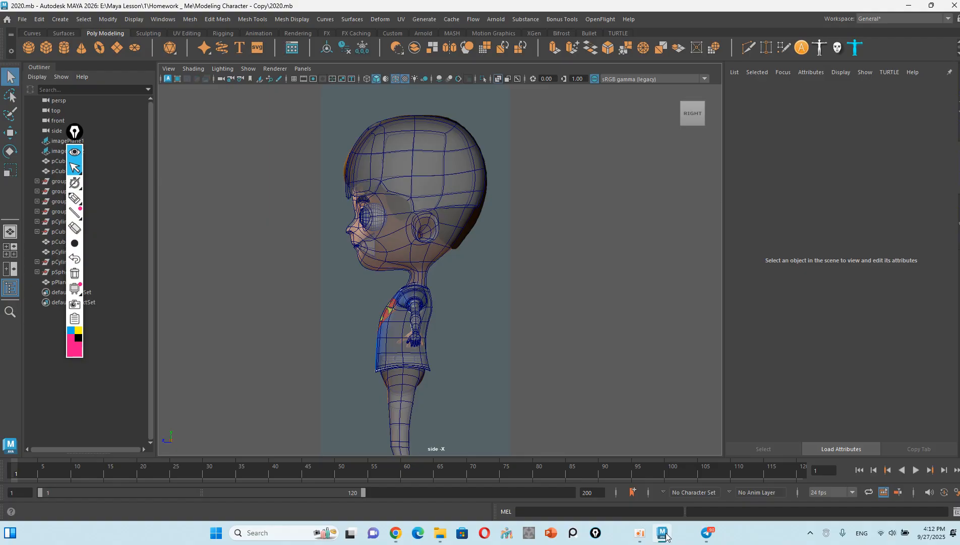
pyautogui.moveTo(77, 139)
pyautogui.mouseDown()
pyautogui.moveTo(619, 163)
pyautogui.moveTo(670, 154)
pyautogui.mouseUp()
pyautogui.click(464, 173)
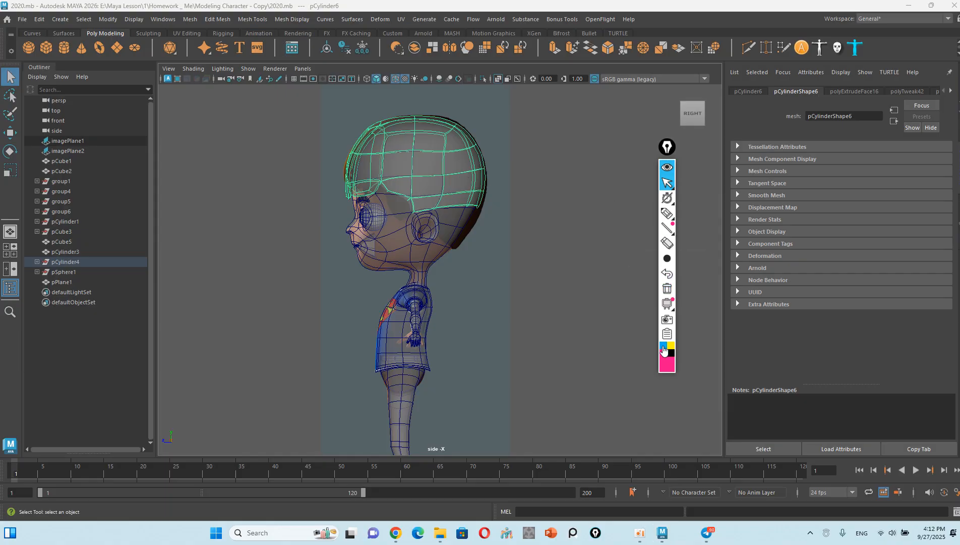
# Step: Circle the Maya title, the Attribute Editor's edge areas and the Workspace selector area with the pink annotation pen, and hide the annotations
pyautogui.click(667, 213)
pyautogui.moveTo(102, 5); pyautogui.dragTo(41, 10)
pyautogui.moveTo(124, 2); pyautogui.dragTo(45, 11)
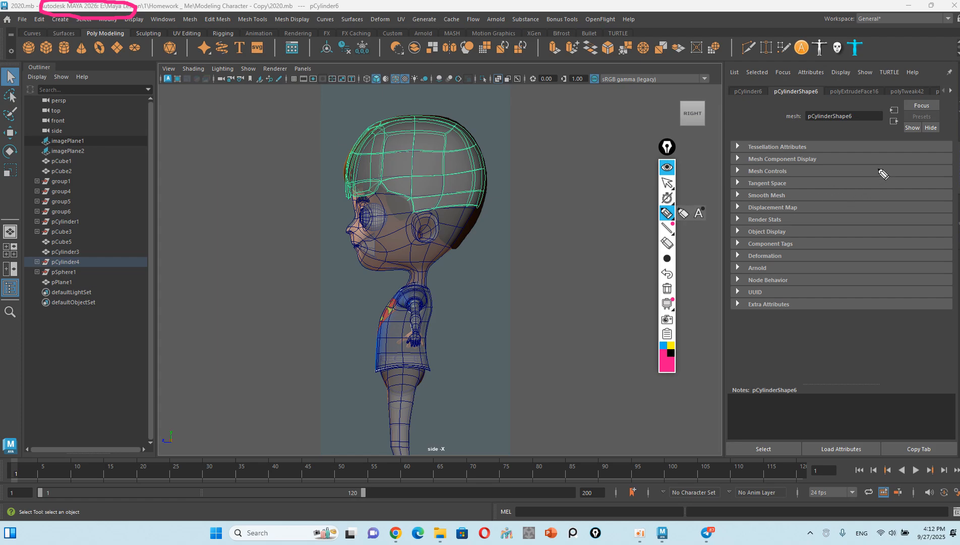
pyautogui.moveTo(949, 62)
pyautogui.mouseDown()
pyautogui.moveTo(926, 82)
pyautogui.moveTo(952, 65)
pyautogui.mouseUp()
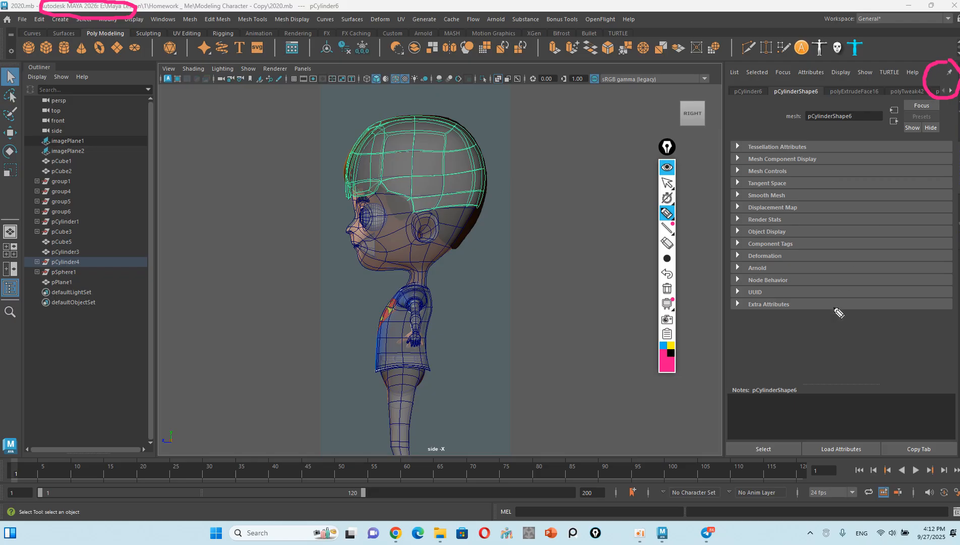
pyautogui.moveTo(957, 386)
pyautogui.mouseDown()
pyautogui.moveTo(943, 395)
pyautogui.moveTo(955, 418)
pyautogui.mouseUp()
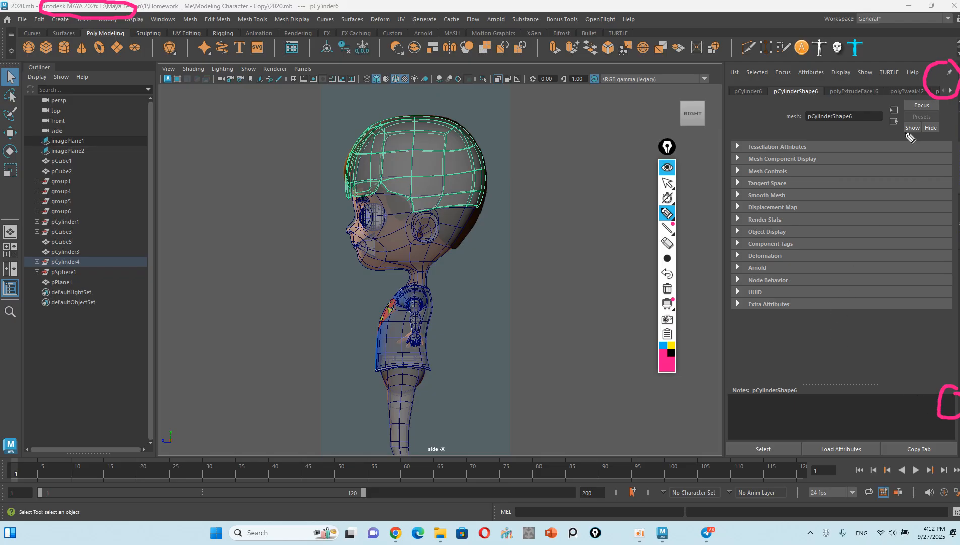
pyautogui.moveTo(894, 9); pyautogui.dragTo(927, 33)
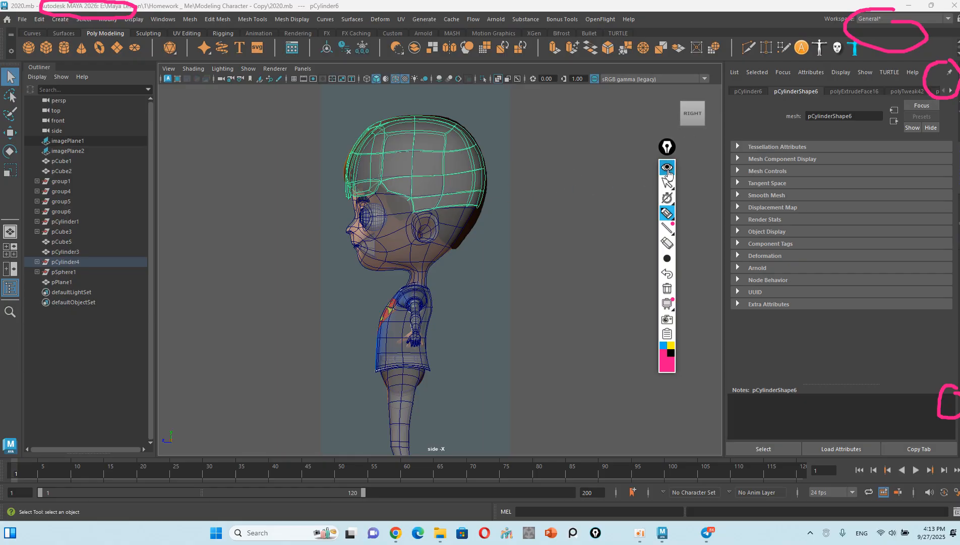
pyautogui.click(667, 168)
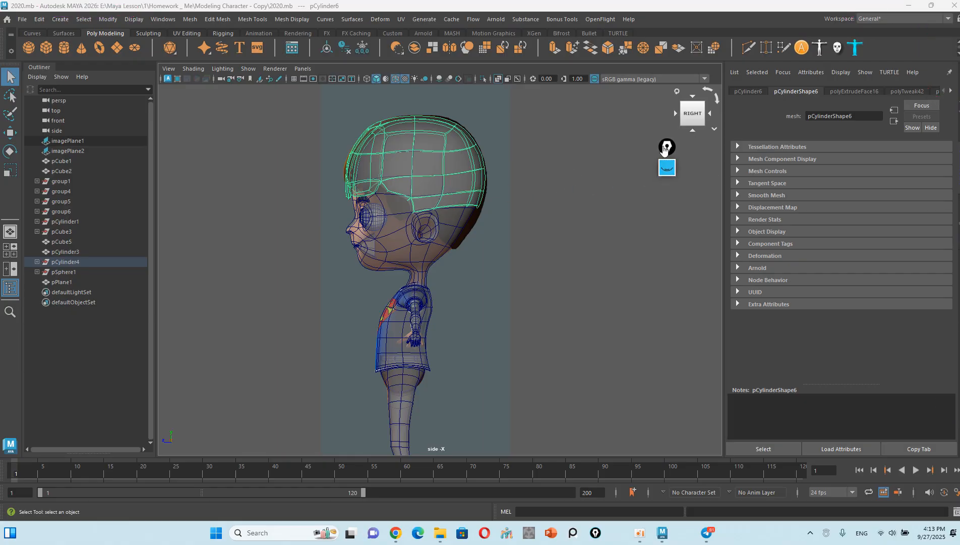
# Step: Move the collapsed annotation toolbar beside the character, outline the Toolbox with the pink pen, and hide the annotation
pyautogui.moveTo(667, 147); pyautogui.dragTo(613, 114)
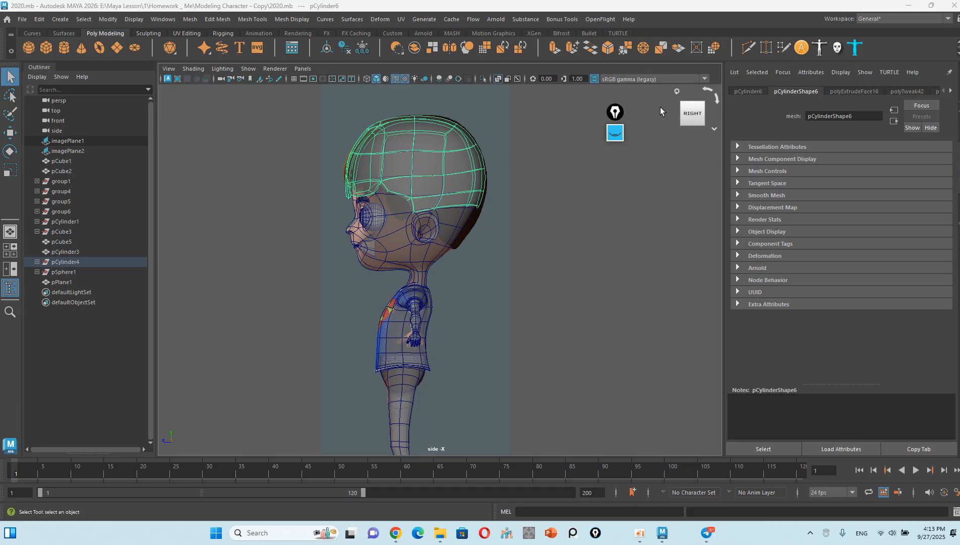
pyautogui.click(614, 139)
pyautogui.click(616, 253)
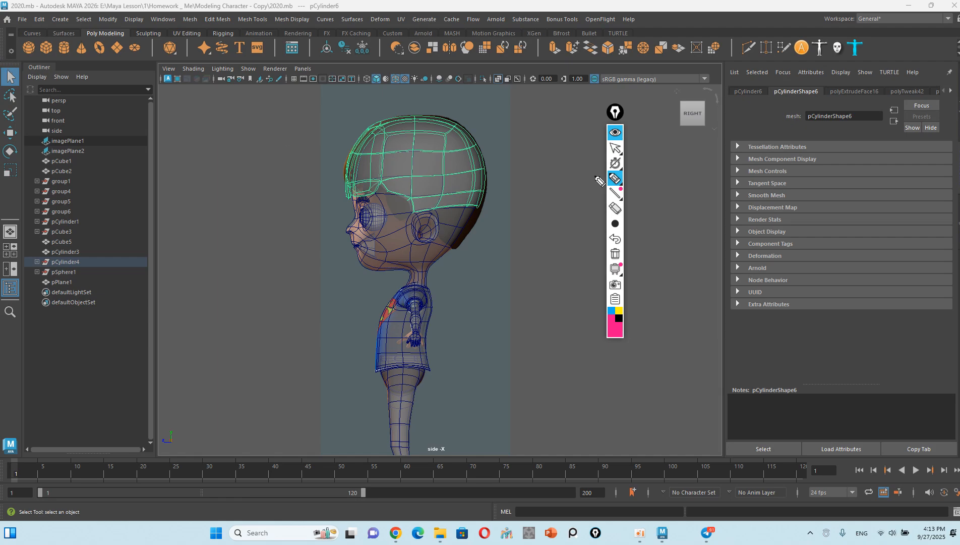
pyautogui.moveTo(3, 64)
pyautogui.mouseDown()
pyautogui.moveTo(4, 187)
pyautogui.moveTo(29, 186)
pyautogui.moveTo(26, 75)
pyautogui.moveTo(7, 64)
pyautogui.mouseUp()
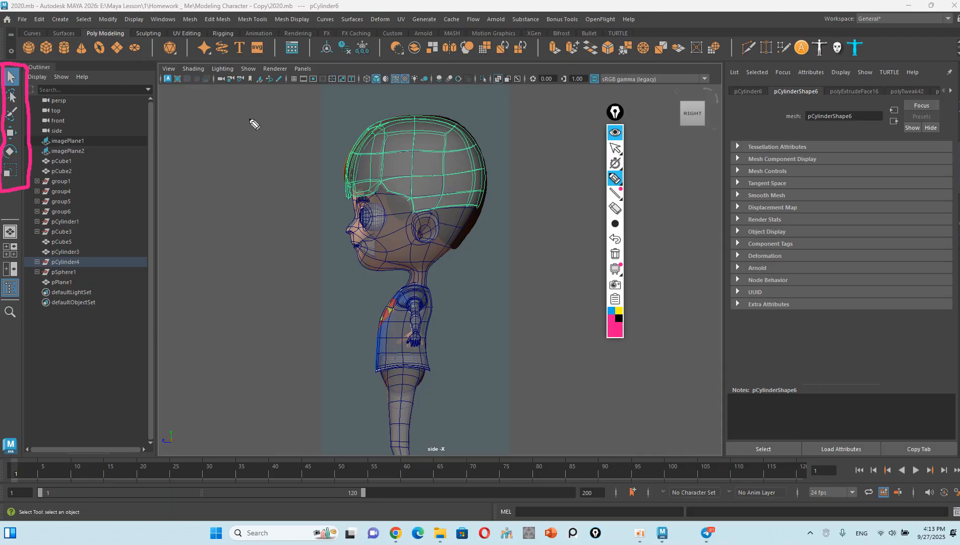
pyautogui.click(615, 132)
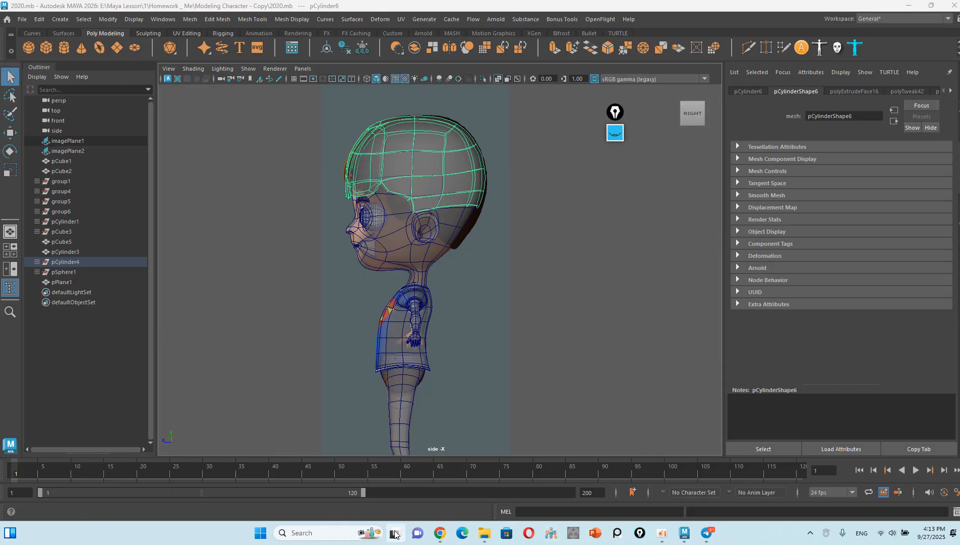
# Step: Review the Interface Maya slide in Canva, and switch back to Maya
pyautogui.click(439, 532)
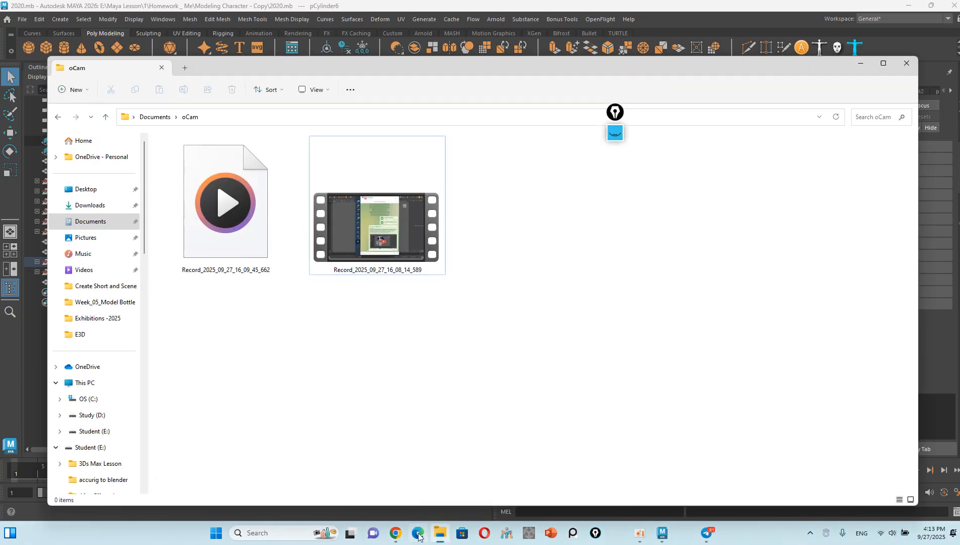
pyautogui.click(395, 532)
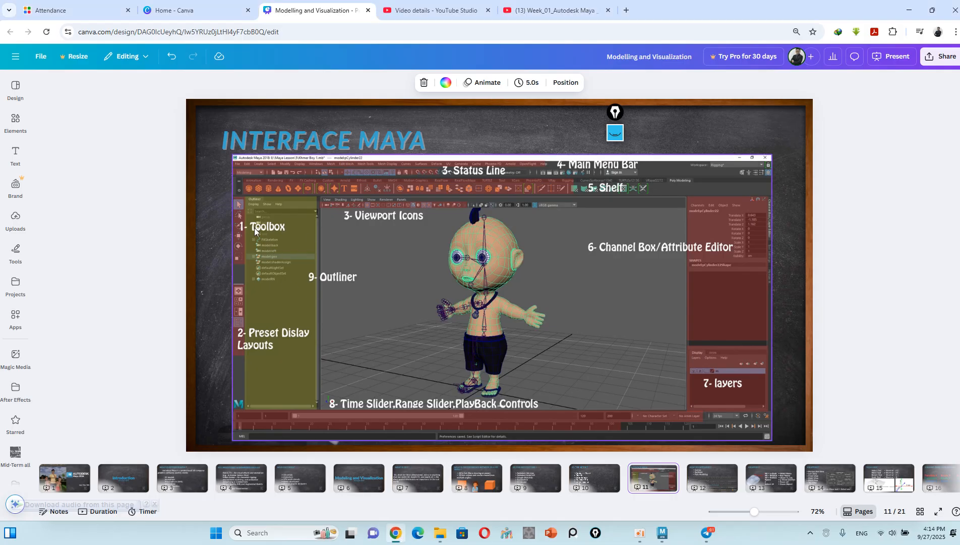
pyautogui.click(663, 533)
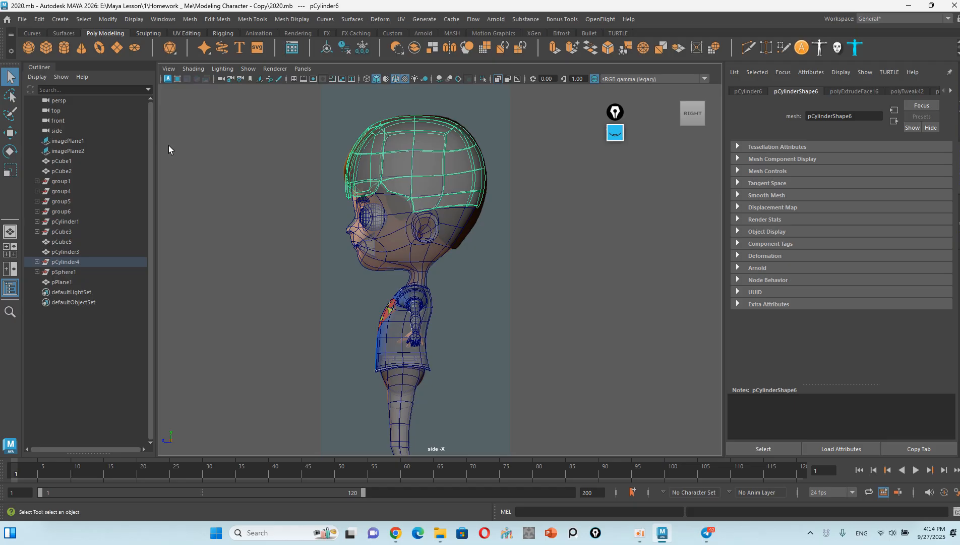
# Step: Cycle through the Move, Rotate and Scale tools on the hair mesh, and return to the Select Tool
pyautogui.click(9, 133)
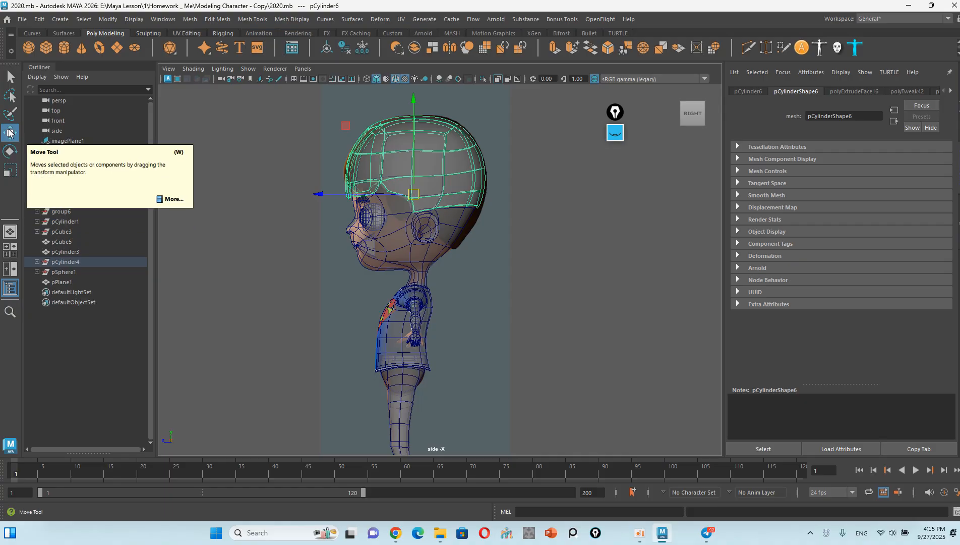
pyautogui.click(9, 151)
pyautogui.click(10, 170)
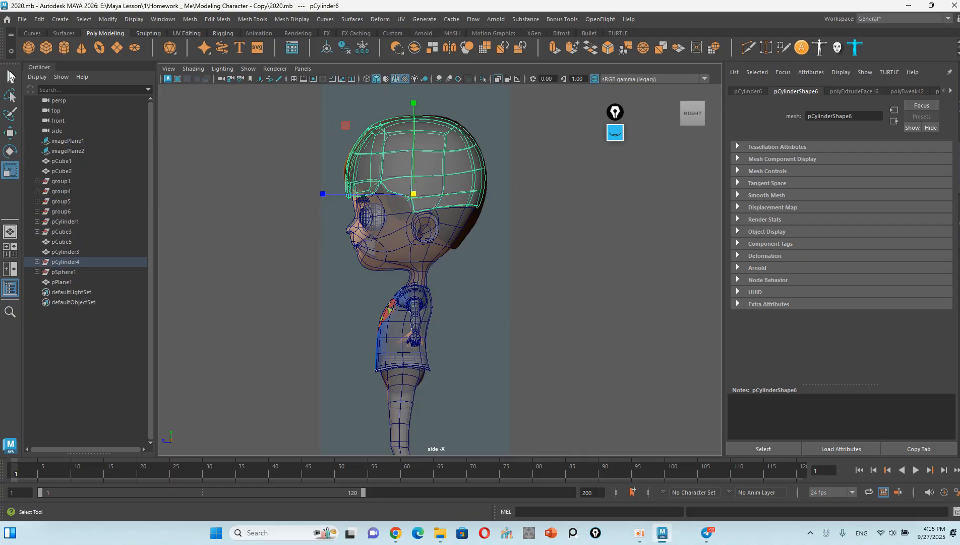
pyautogui.click(10, 76)
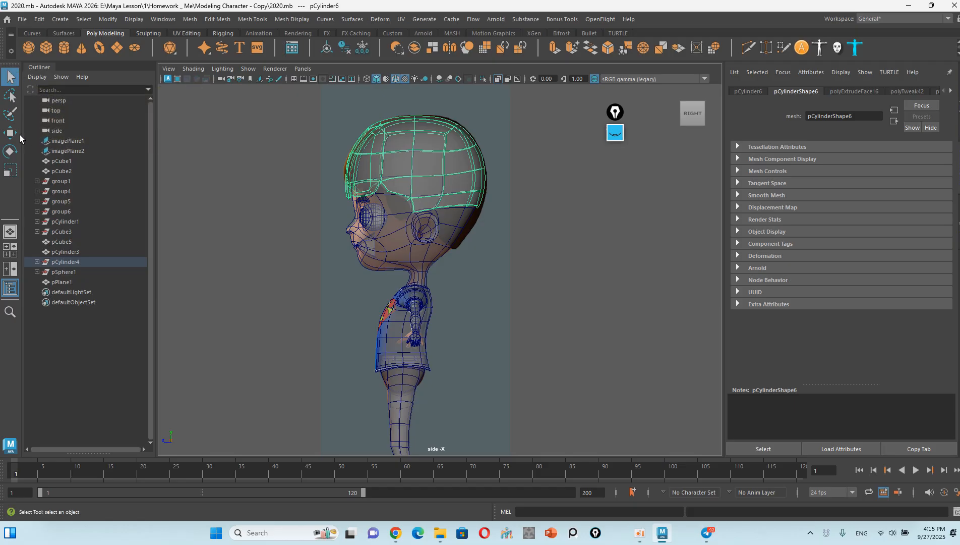
# Step: Activate the Move Tool, switch to the perspective view, turn off X-Ray display, and frame the character's head up close
pyautogui.press('w')
pyautogui.press('space')
pyautogui.click(444, 196)
pyautogui.keyDown('alt'); pyautogui.moveTo(444, 202); pyautogui.dragTo(442, 263); pyautogui.keyUp('alt')
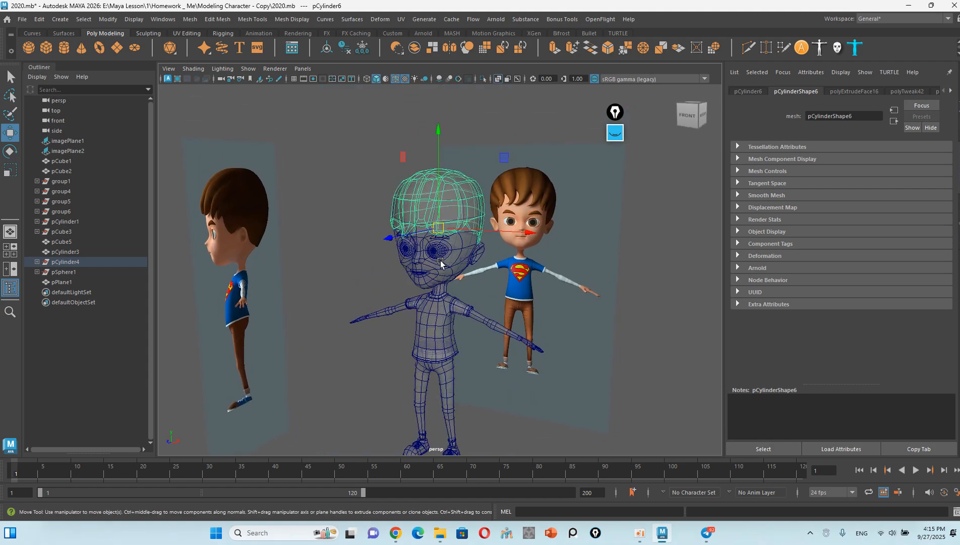
pyautogui.click(495, 80)
pyautogui.keyDown('alt'); pyautogui.moveTo(469, 167); pyautogui.dragTo(452, 202); pyautogui.keyUp('alt')
pyautogui.scroll(5, 452, 202)
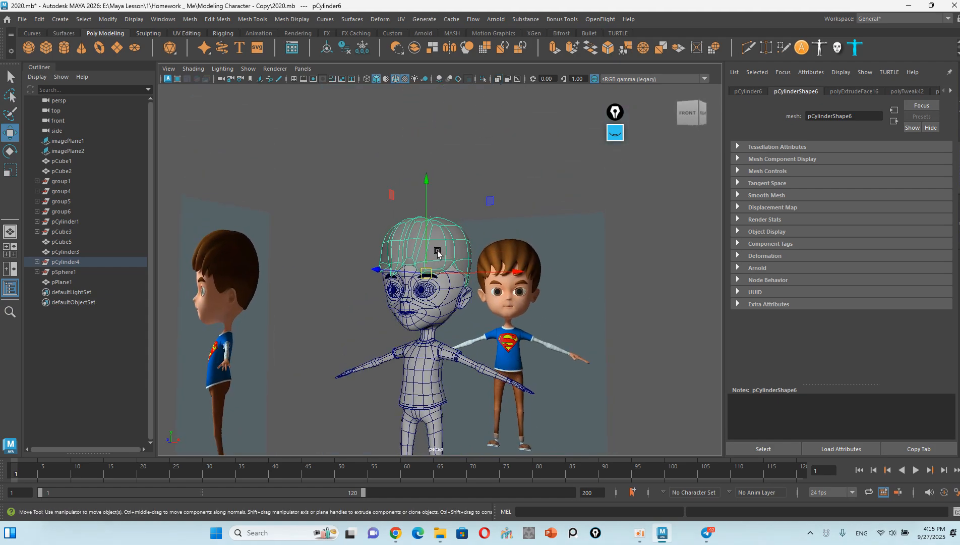
pyautogui.moveTo(429, 244)
pyautogui.keyDown('alt'); pyautogui.mouseDown()
pyautogui.moveTo(437, 248)
pyautogui.moveTo(428, 248)
pyautogui.mouseUp(); pyautogui.keyUp('alt')
pyautogui.keyDown('alt'); pyautogui.moveTo(428, 248); pyautogui.dragTo(440, 229, button='middle'); pyautogui.keyUp('alt')
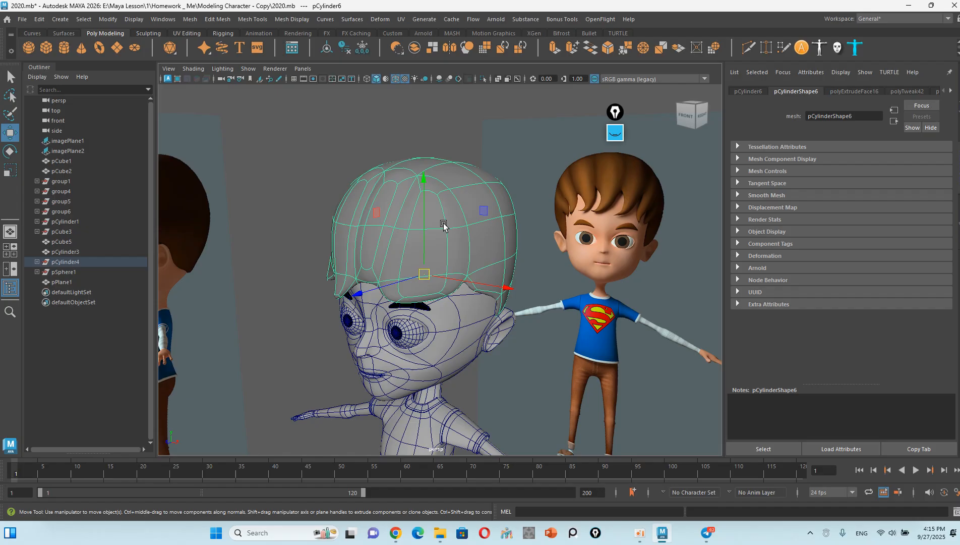
# Step: Show the Rotate and Scale manipulators on the hair mesh, and reactivate the Move Tool
pyautogui.click(17, 150)
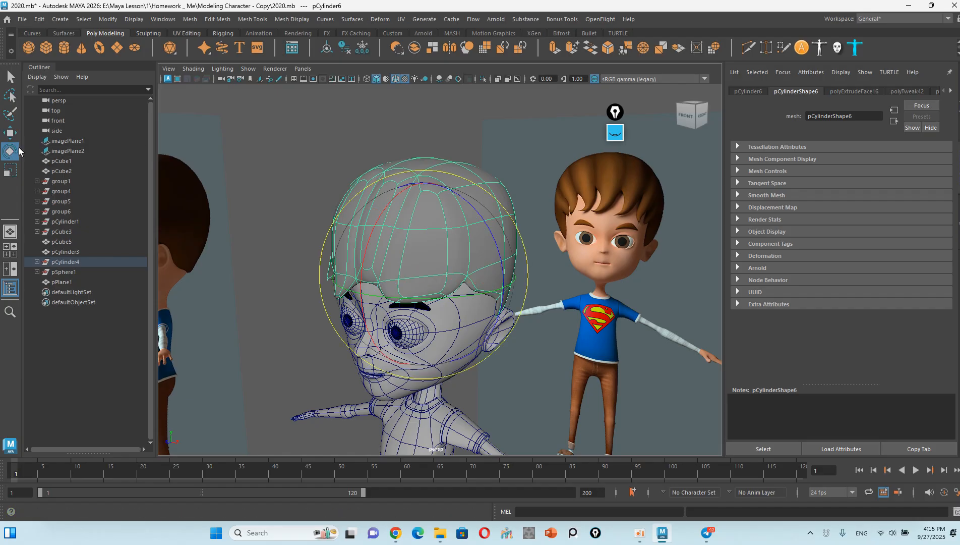
pyautogui.click(11, 170)
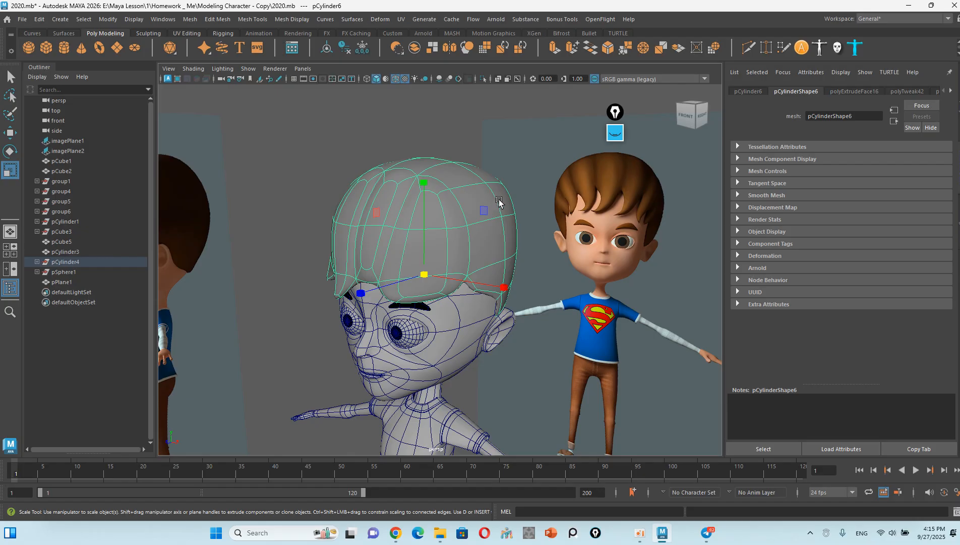
pyautogui.press('w')
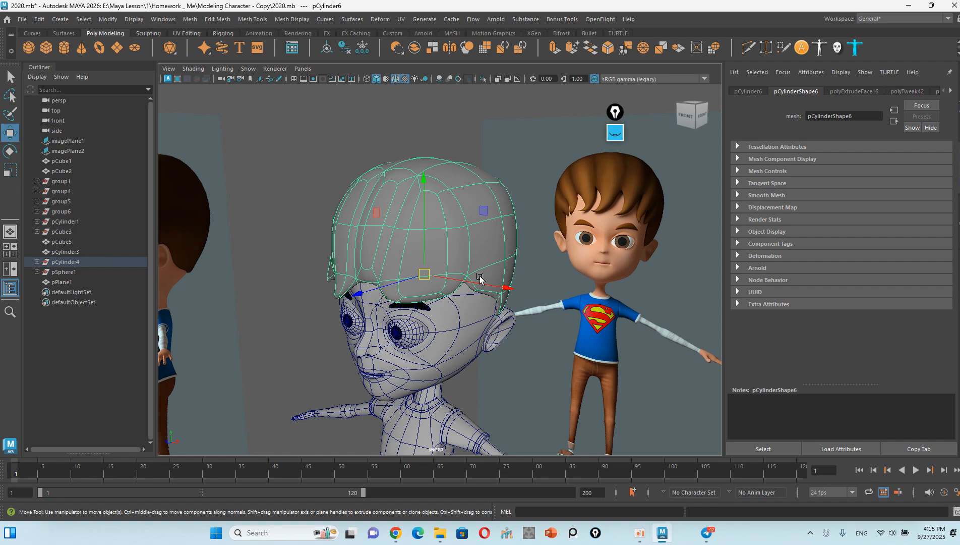
# Step: Try moving the hair mesh sideways along X and twice upward along Y, undoing each move
pyautogui.moveTo(492, 286)
pyautogui.mouseDown()
pyautogui.moveTo(453, 270)
pyautogui.moveTo(507, 286)
pyautogui.mouseUp()
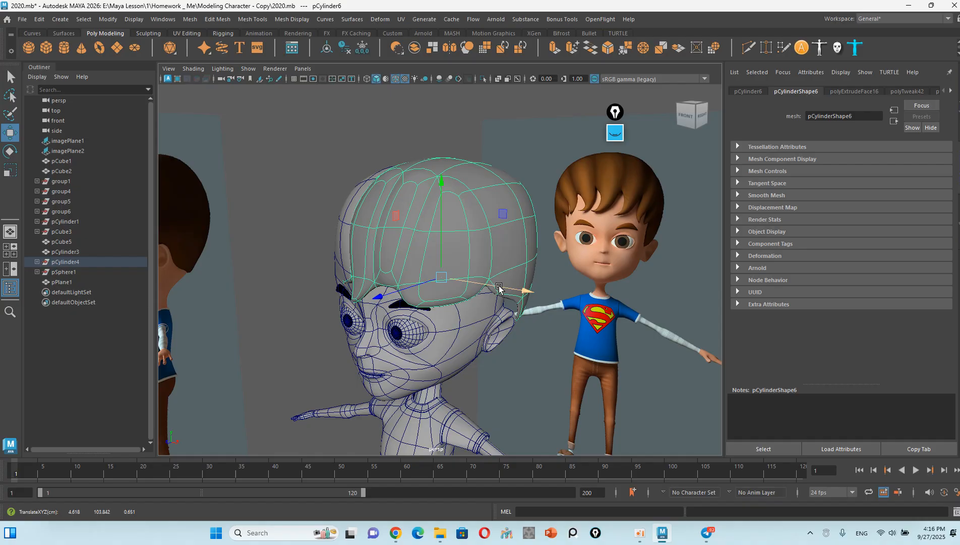
pyautogui.hotkey('ctrl', 'z')
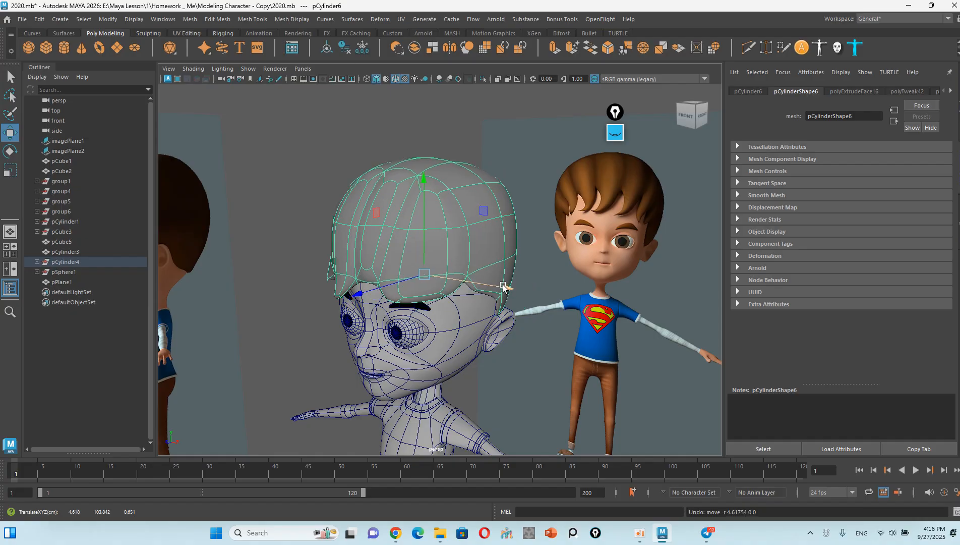
pyautogui.moveTo(424, 222); pyautogui.dragTo(425, 188)
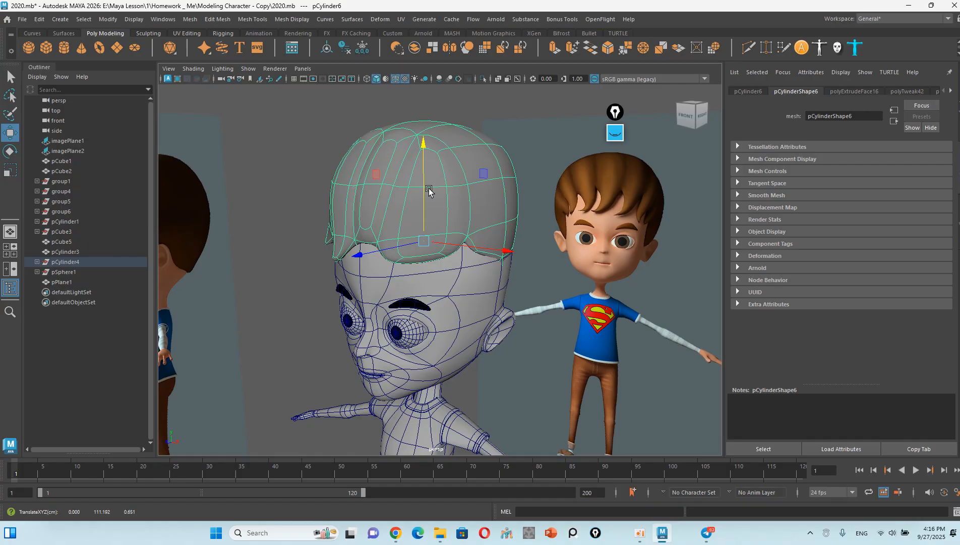
pyautogui.hotkey('ctrl', 'z')
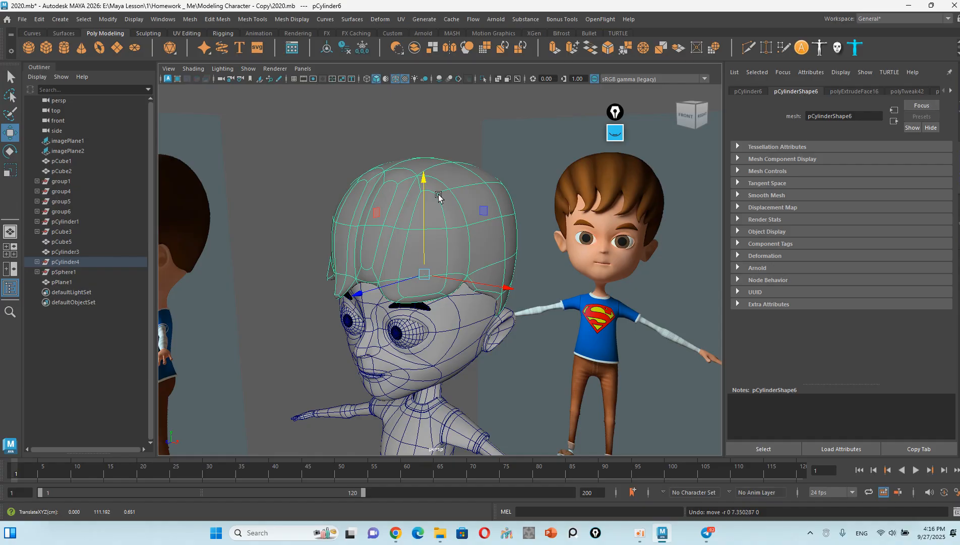
pyautogui.moveTo(422, 188); pyautogui.dragTo(428, 161)
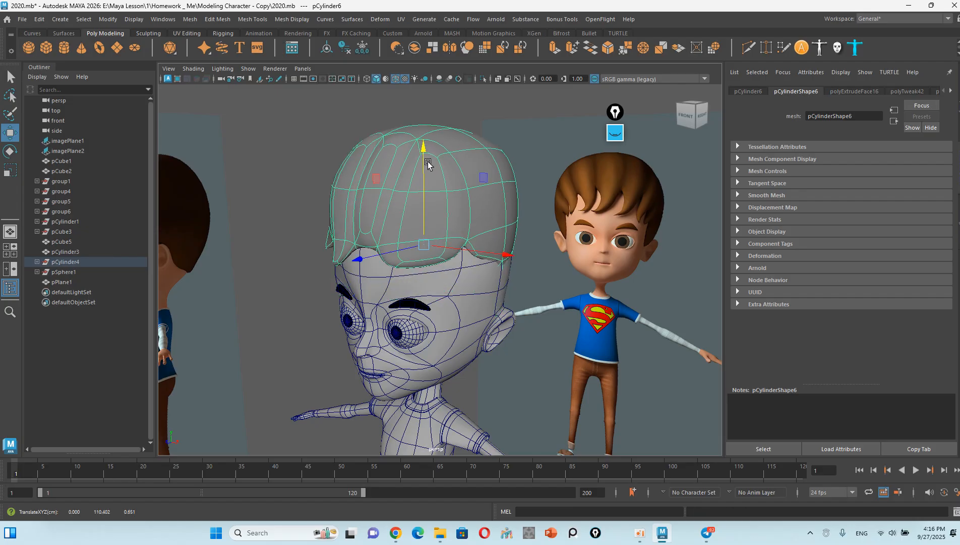
pyautogui.hotkey('ctrl', 'z')
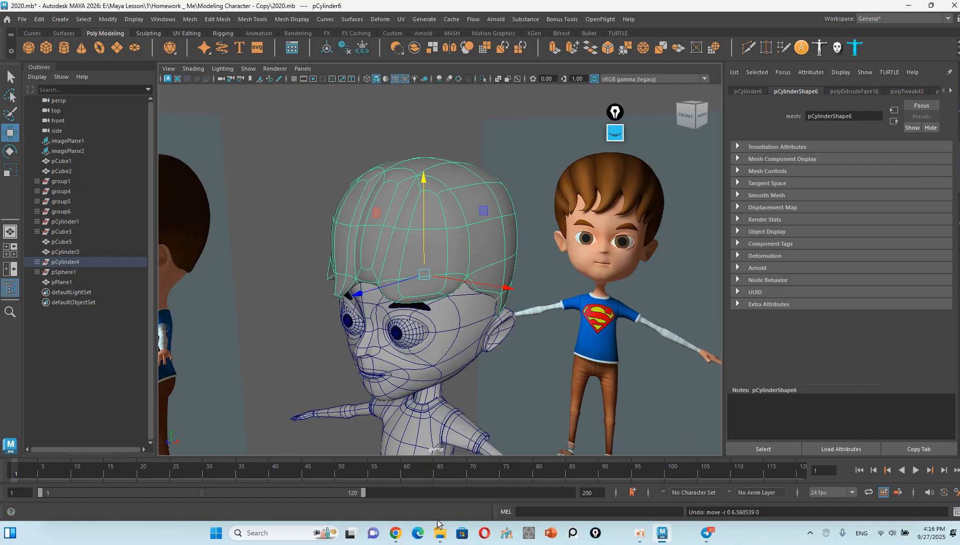
# Step: Check the Interface Maya slide in Canva, and highlight the hair mesh's Translate, Rotate and Scale fields in Maya's Channel Box
pyautogui.click(396, 532)
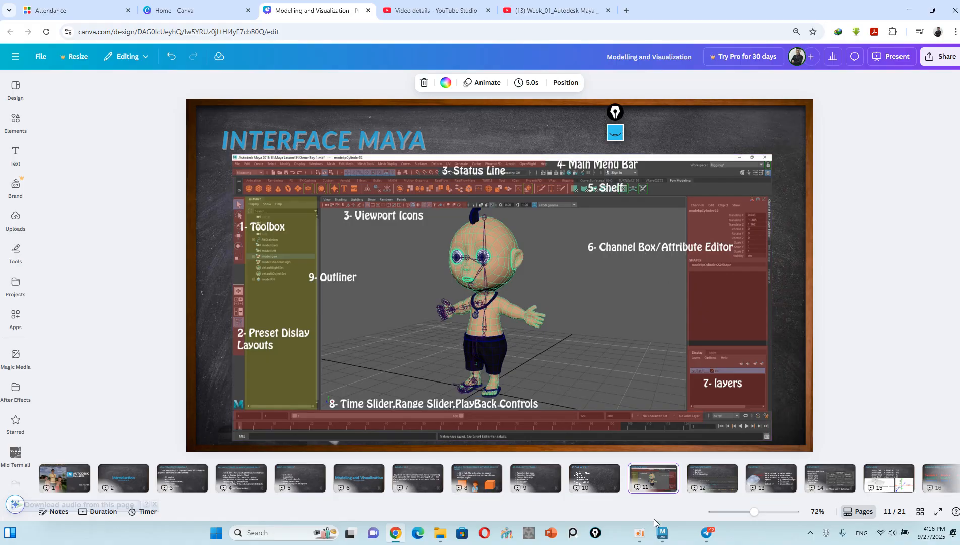
pyautogui.click(659, 537)
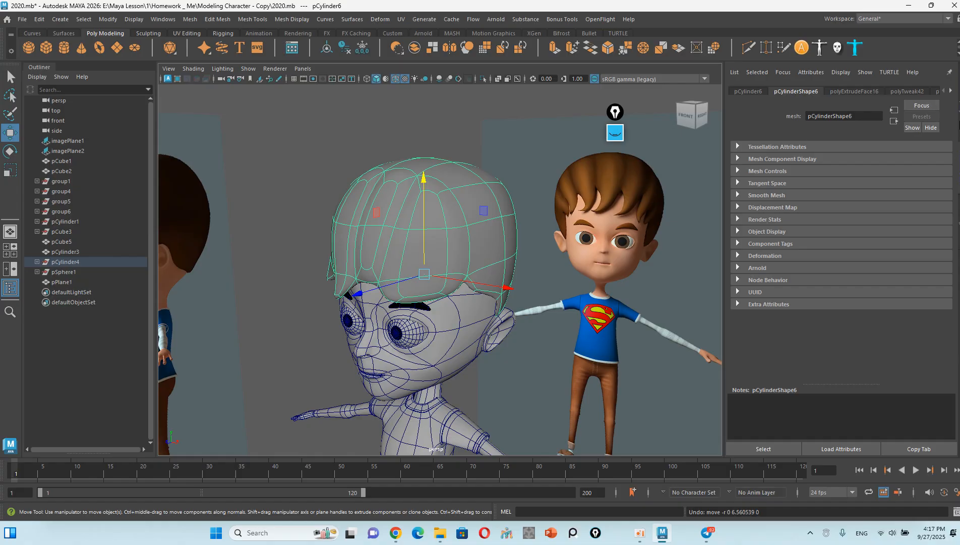
pyautogui.hotkey('ctrl', 'a')
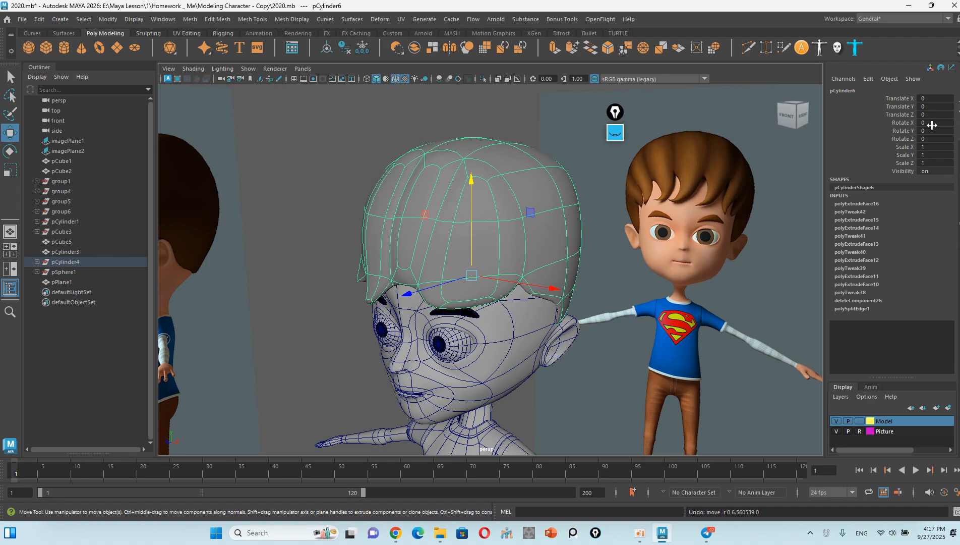
pyautogui.moveTo(933, 99); pyautogui.dragTo(938, 110)
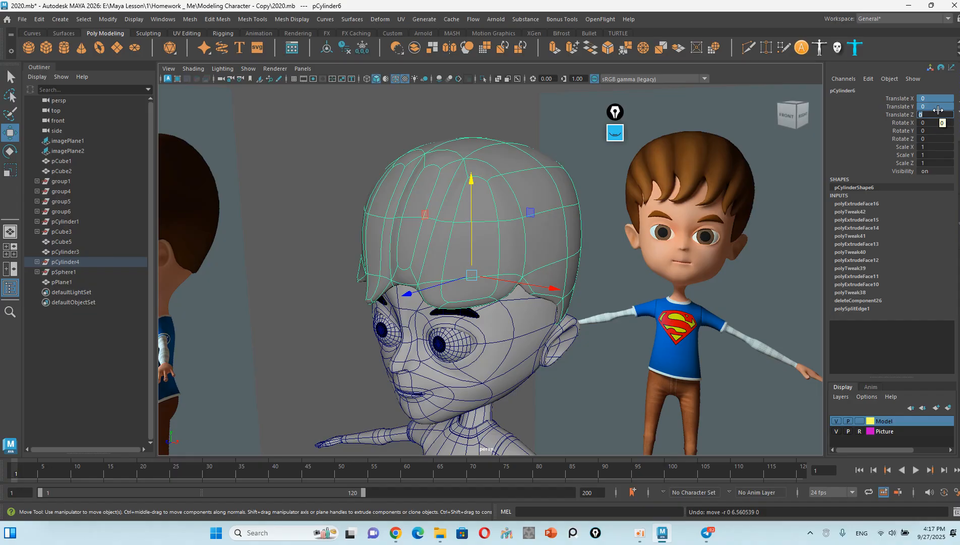
pyautogui.moveTo(937, 123); pyautogui.dragTo(940, 135)
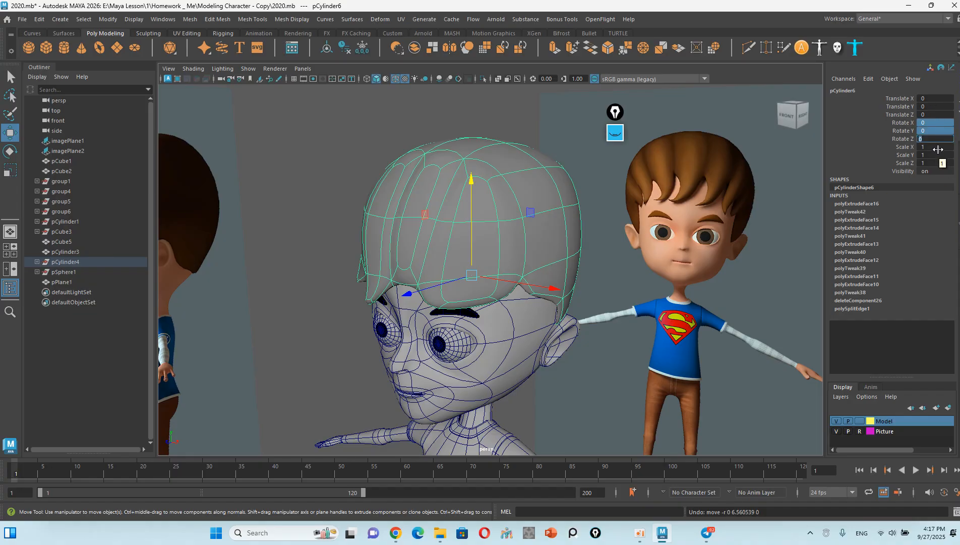
pyautogui.moveTo(938, 147); pyautogui.dragTo(942, 163)
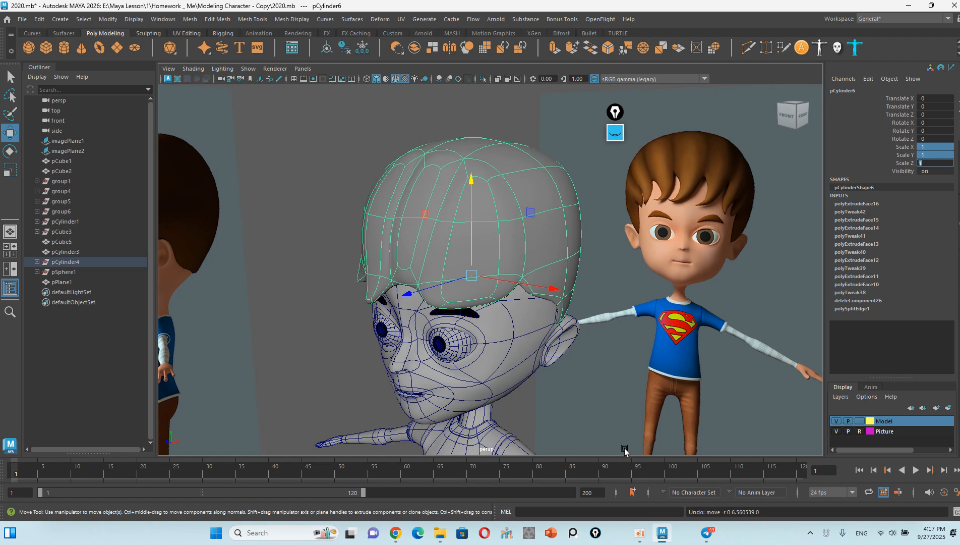
# Step: Look through the Viewpoint and Exercise_01 slides in Canva, return to Maya, and activate the Move Tool
pyautogui.click(396, 535)
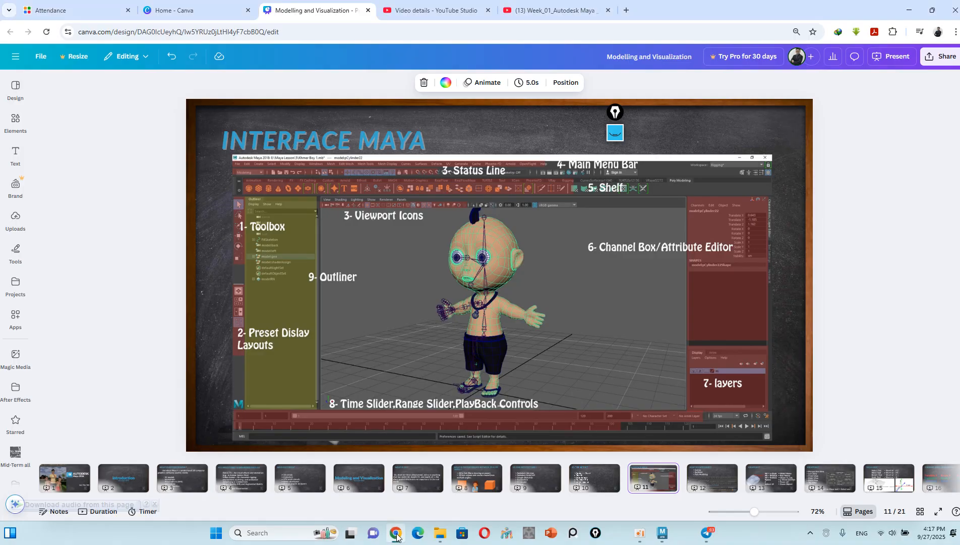
pyautogui.click(771, 474)
pyautogui.hscroll(5, 880, 482)
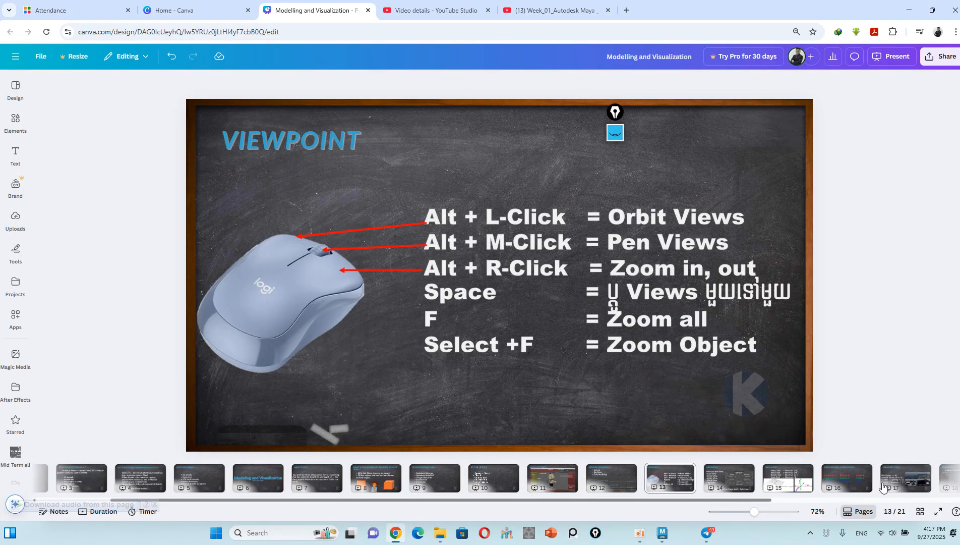
pyautogui.click(711, 489)
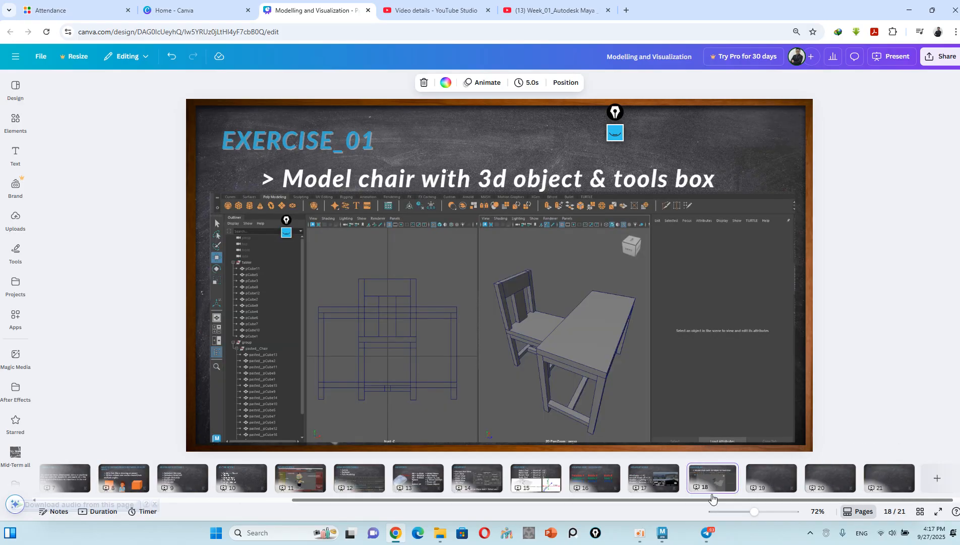
pyautogui.click(909, 10)
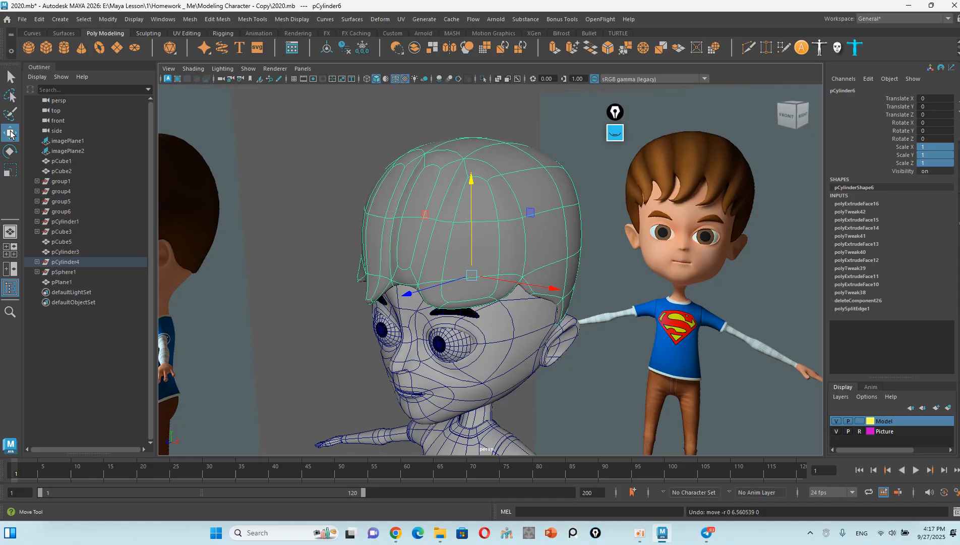
pyautogui.click(10, 134)
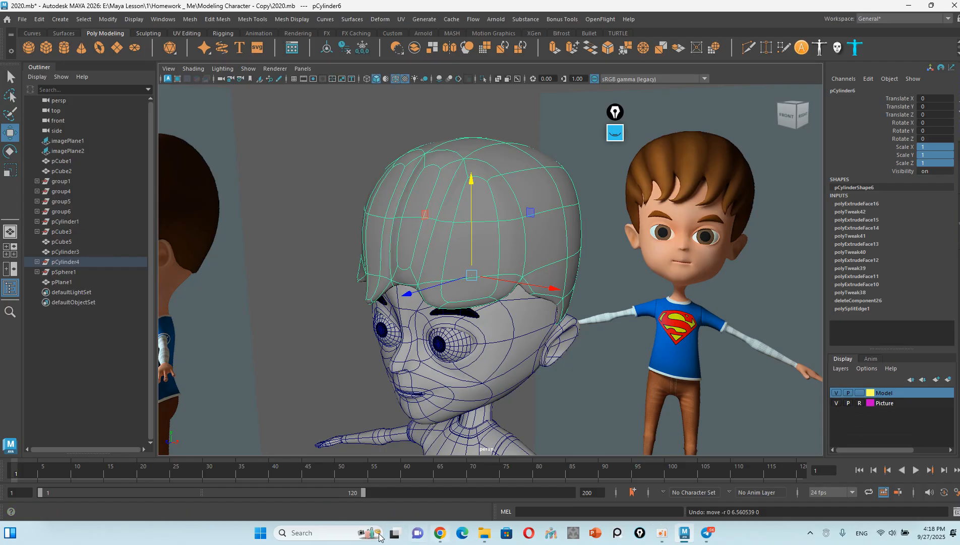
# Step: Reopen the Interface Maya slide in the Canva presentation, and switch back to the Maya character scene
pyautogui.click(397, 534)
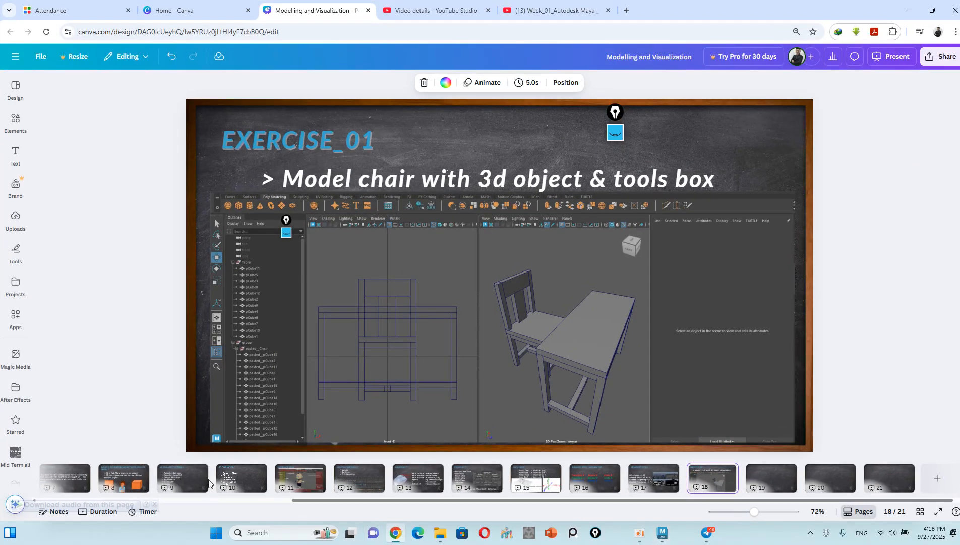
pyautogui.scroll(4, 448, 493)
pyautogui.click(553, 478)
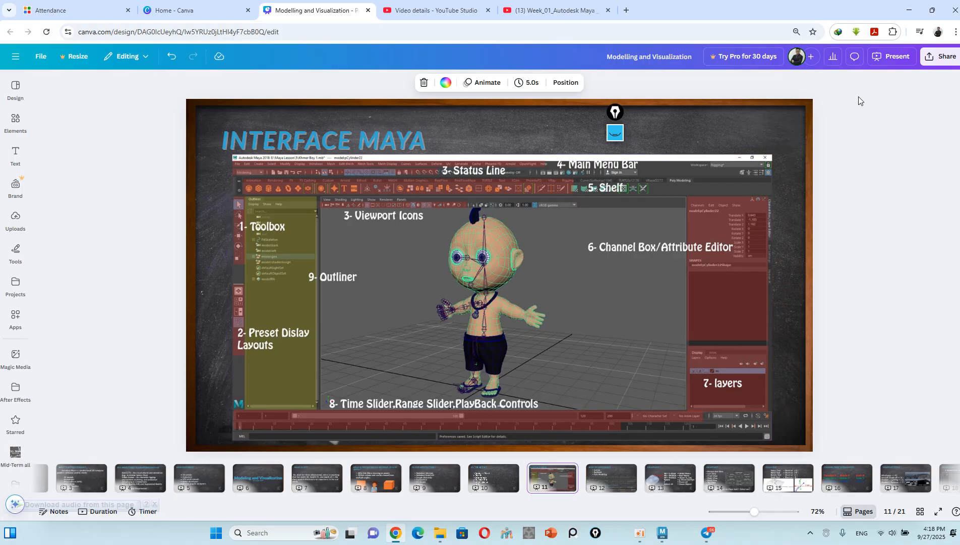
pyautogui.click(909, 10)
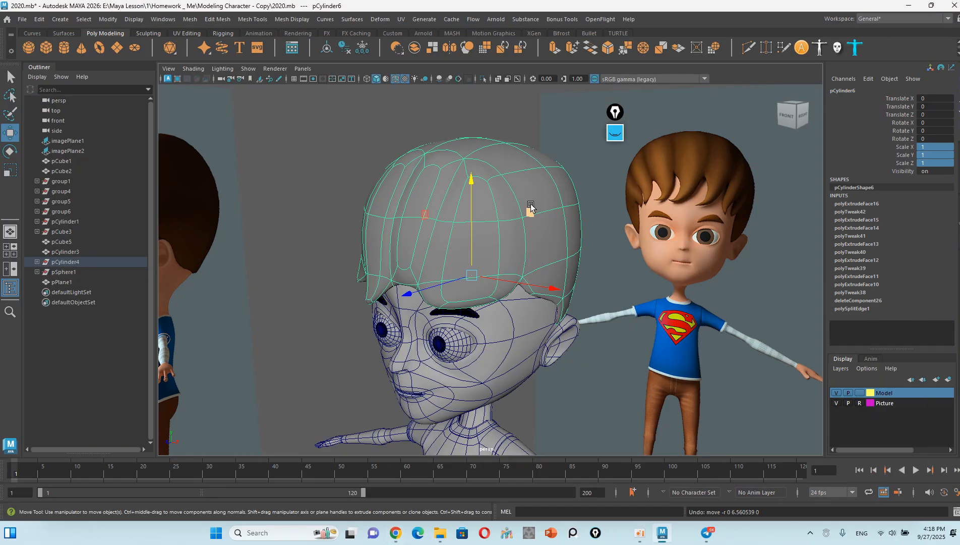
# Step: Examine the full character together with both reference image planes in the perspective view from several angles
pyautogui.scroll(-3, 530, 206)
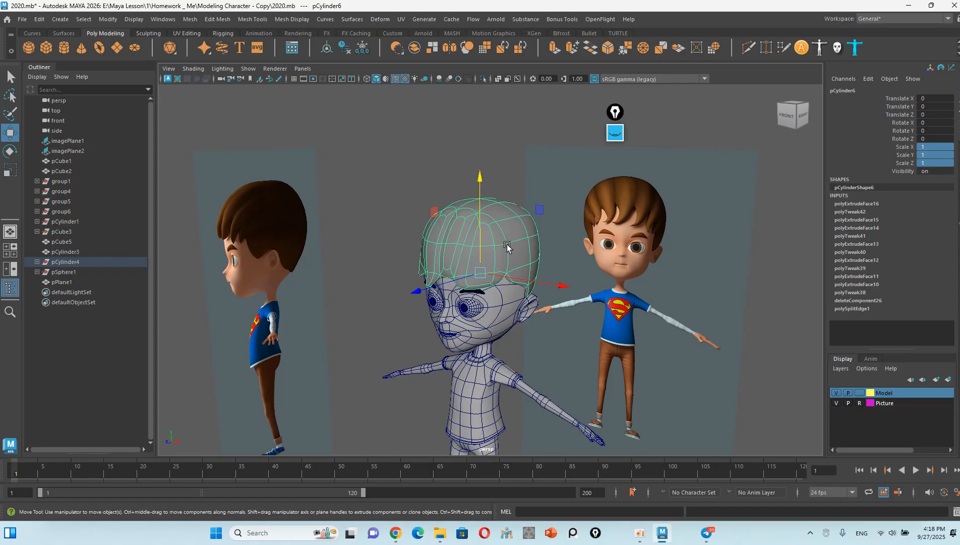
pyautogui.scroll(-5, 477, 222)
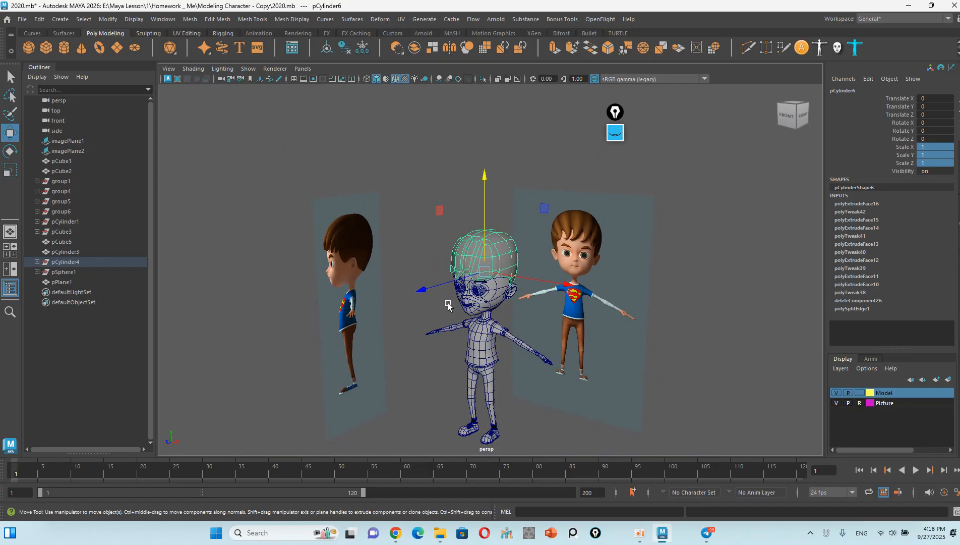
pyautogui.keyDown('alt'); pyautogui.moveTo(470, 294); pyautogui.dragTo(464, 253, button='middle'); pyautogui.keyUp('alt')
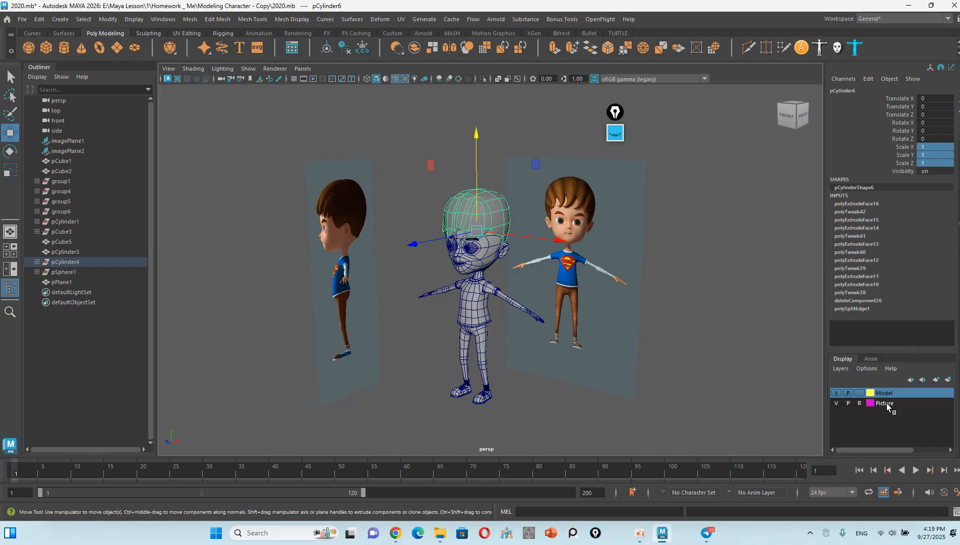
pyautogui.keyDown('alt'); pyautogui.moveTo(678, 353); pyautogui.dragTo(611, 306); pyautogui.keyUp('alt')
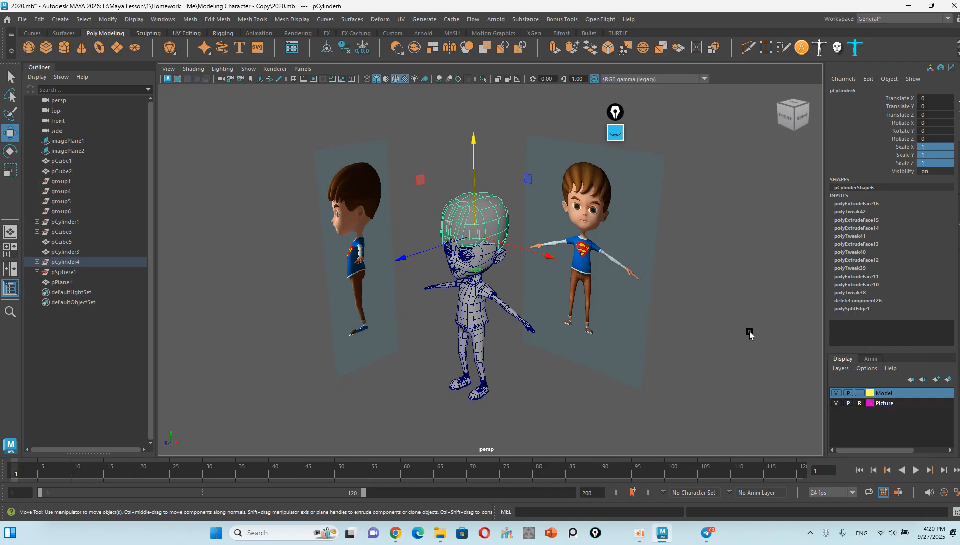
pyautogui.keyDown('alt'); pyautogui.moveTo(573, 341); pyautogui.dragTo(592, 327); pyautogui.keyUp('alt')
pyautogui.keyDown('alt'); pyautogui.moveTo(592, 327); pyautogui.dragTo(596, 285, button='middle'); pyautogui.keyUp('alt')
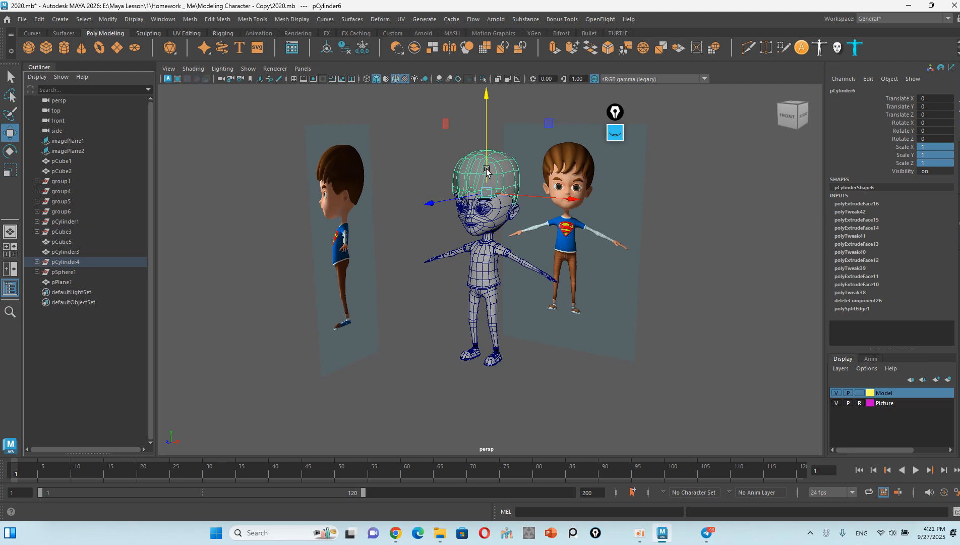
# Step: Deselect the hair mesh and filter the Outliner list by the word "cube"
pyautogui.click(752, 328)
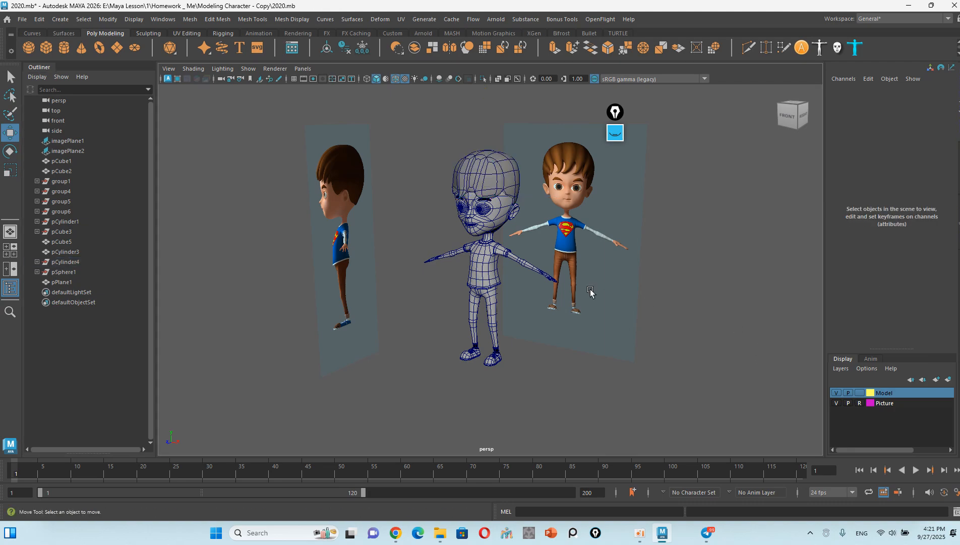
pyautogui.keyDown('alt'); pyautogui.moveTo(592, 293); pyautogui.dragTo(647, 277, button='middle'); pyautogui.keyUp('alt')
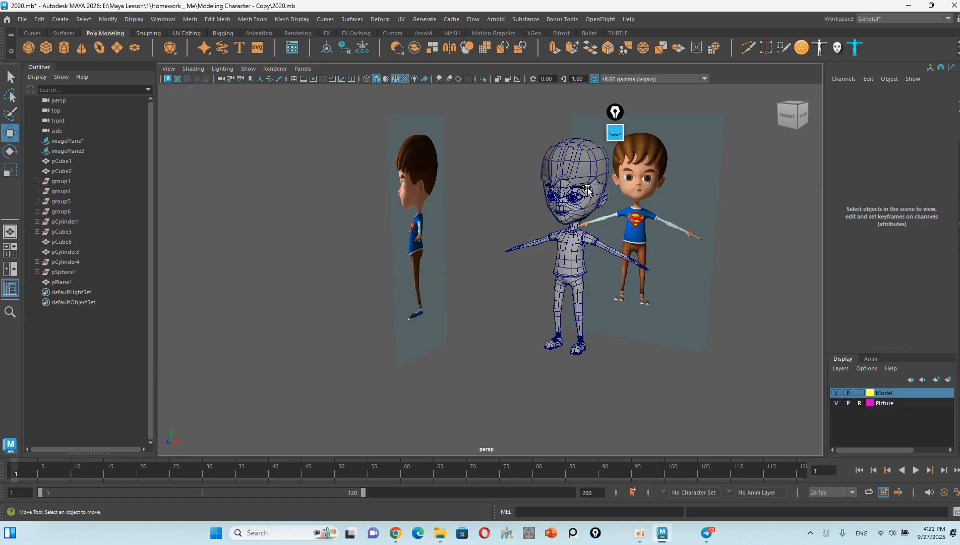
pyautogui.click(86, 89)
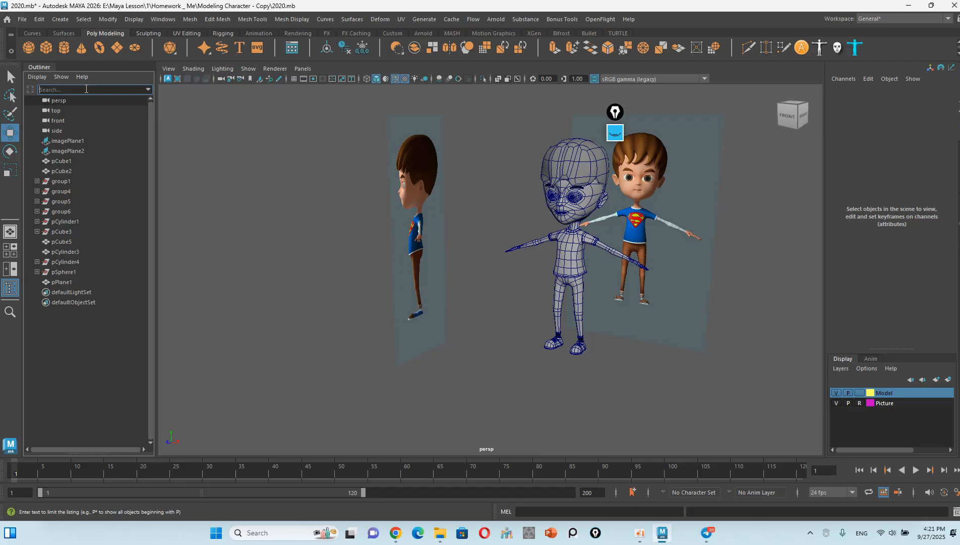
pyautogui.write('cube')
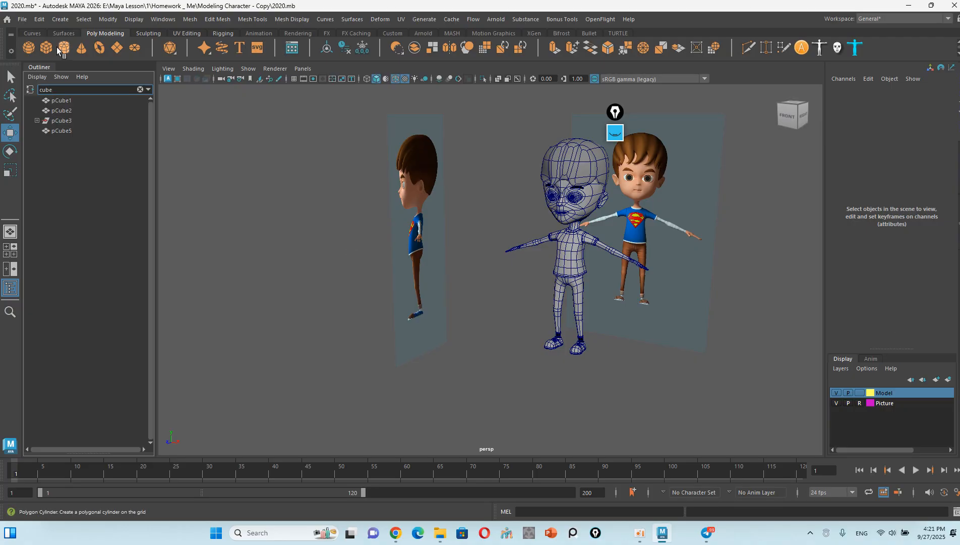
# Step: Check the Preset Display Layouts label on the Canva slide, and show the single perspective layout in Maya
pyautogui.click(401, 533)
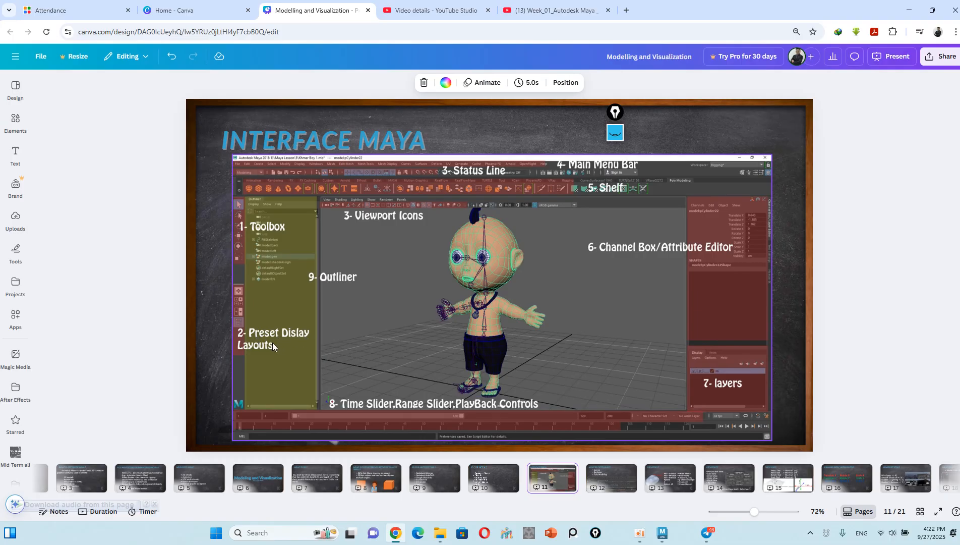
pyautogui.click(662, 535)
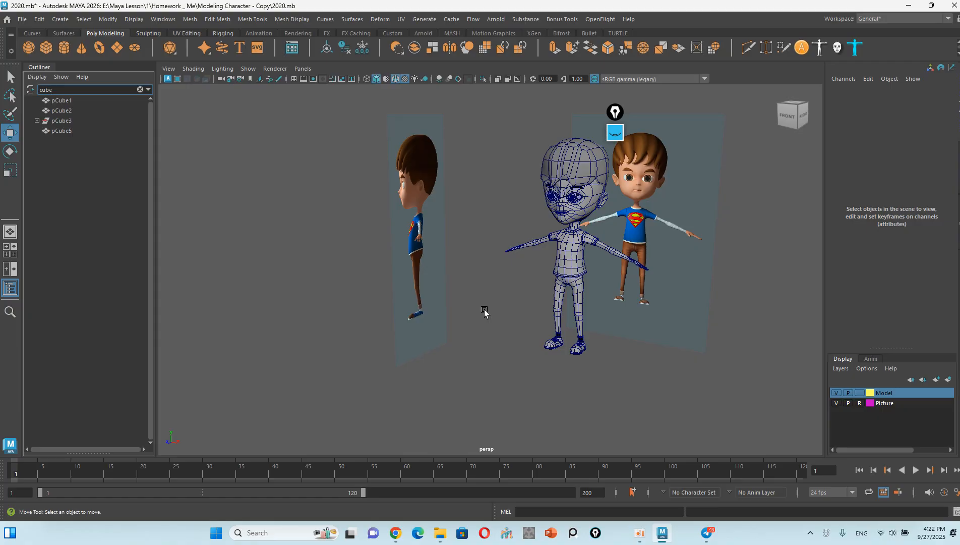
pyautogui.click(11, 232)
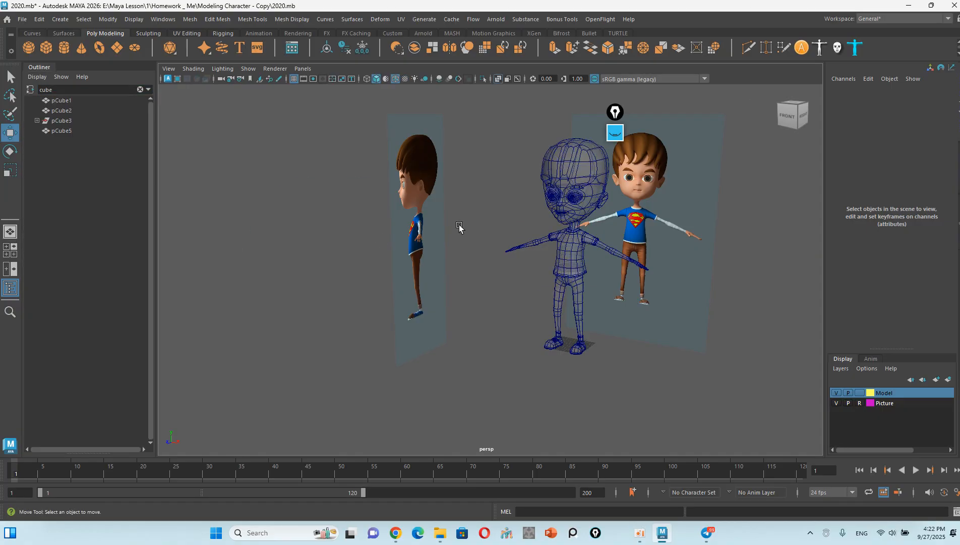
pyautogui.scroll(-5, 482, 287)
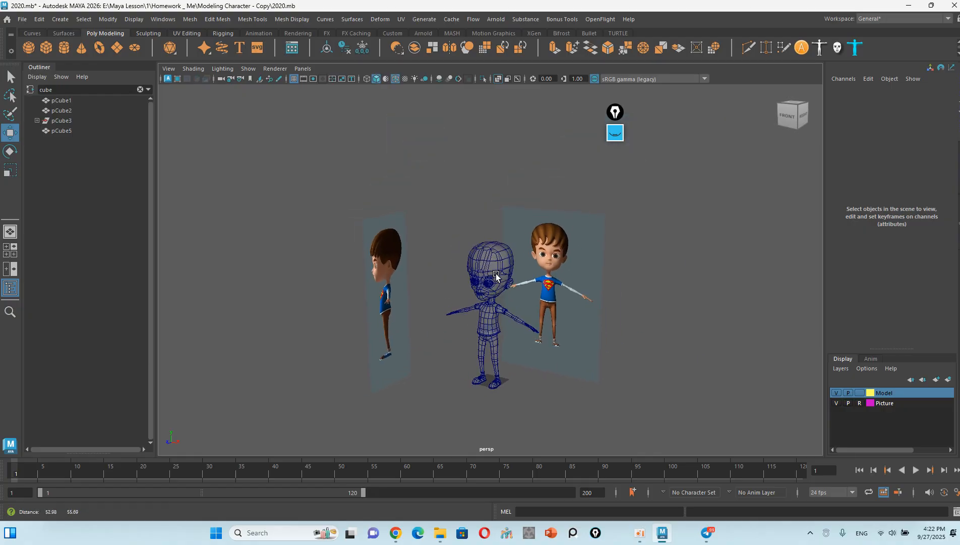
pyautogui.moveTo(493, 261)
pyautogui.keyDown('alt'); pyautogui.mouseDown()
pyautogui.moveTo(568, 262)
pyautogui.moveTo(475, 268)
pyautogui.mouseUp(); pyautogui.keyUp('alt')
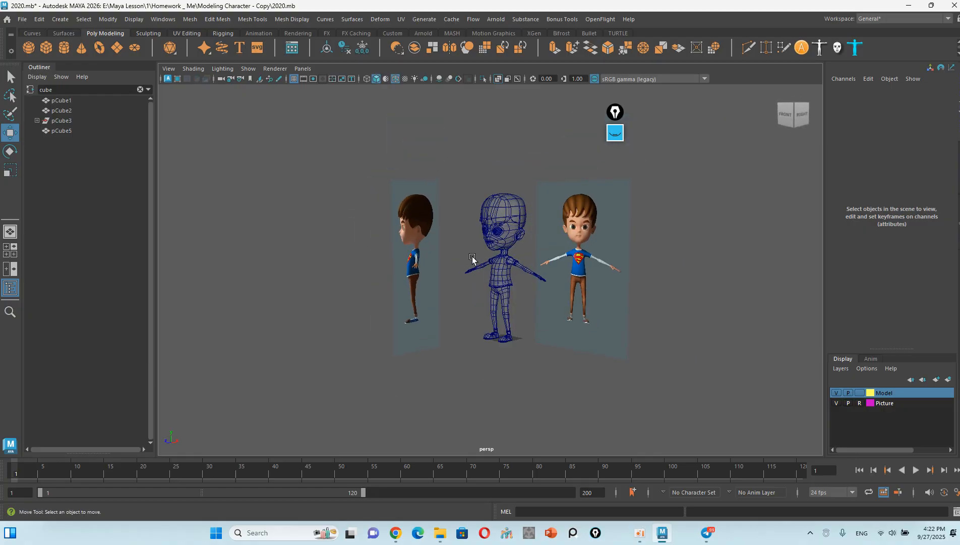
# Step: Demonstrate the two-pane, four-view and single-view layouts, ending on front and perspective side by side, and dismiss the login dialog
pyautogui.click(10, 270)
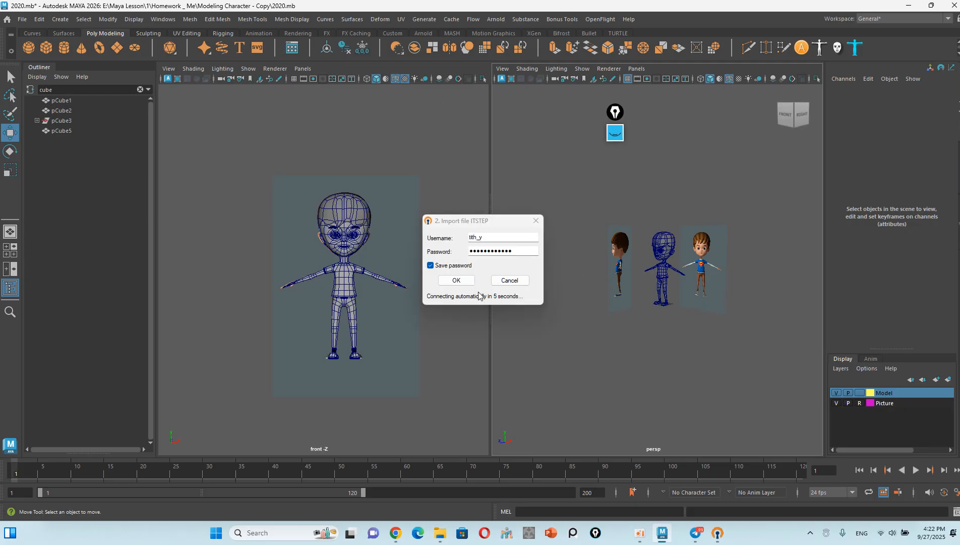
pyautogui.click(508, 280)
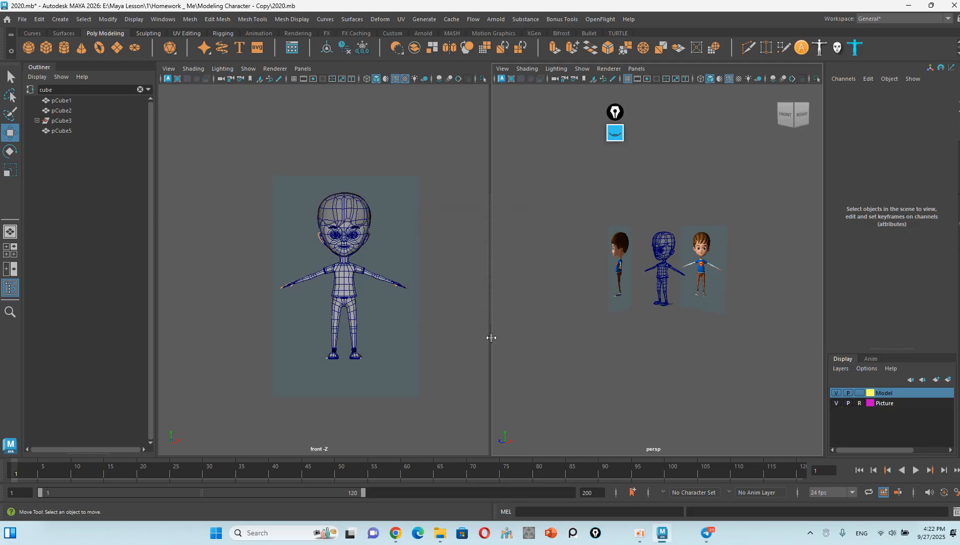
pyautogui.click(9, 254)
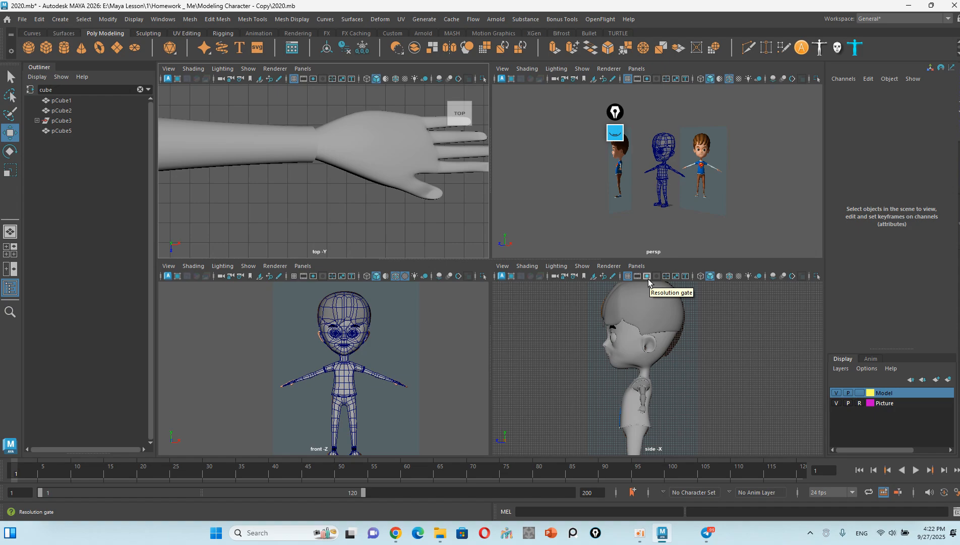
pyautogui.click(11, 233)
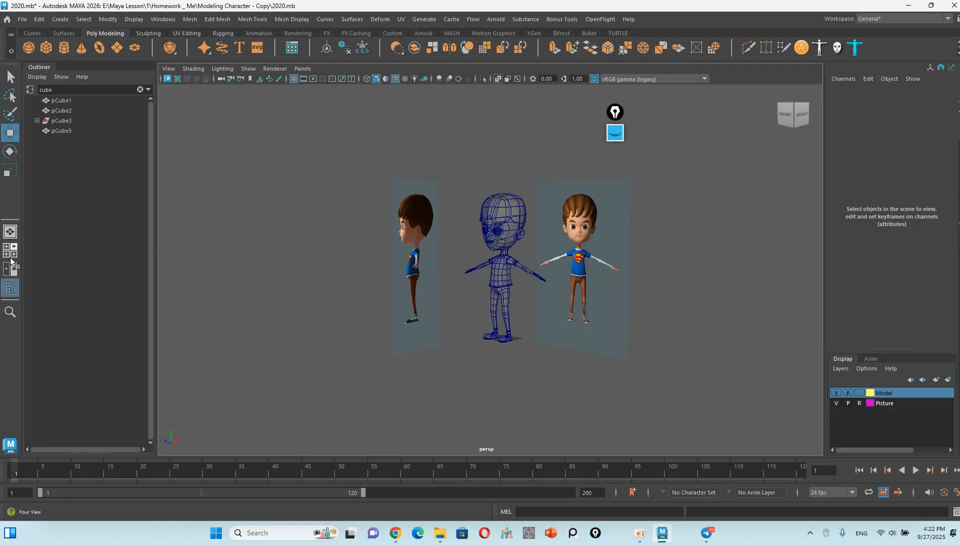
pyautogui.click(10, 258)
pyautogui.click(11, 268)
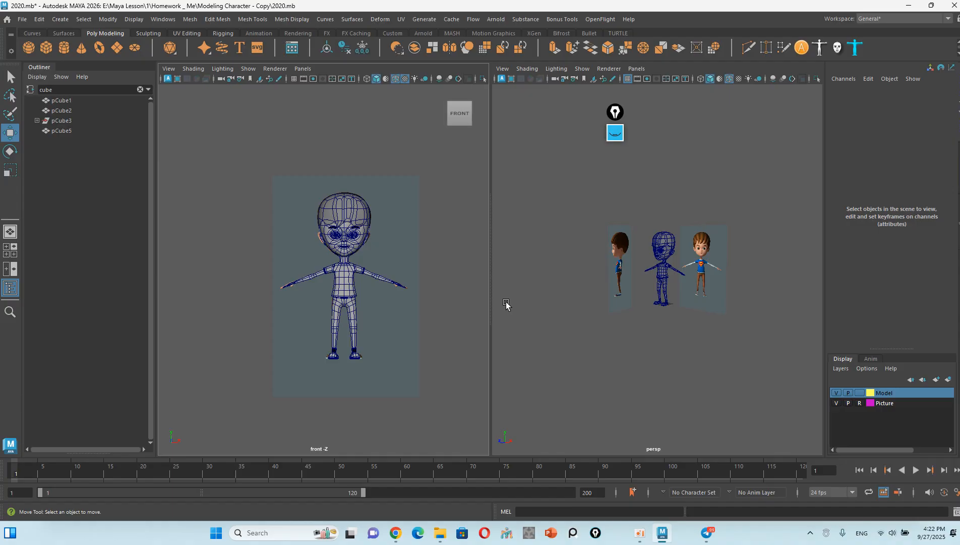
# Step: Check the Viewport Icons label on the Canva slide, and enlarge the character in Maya's perspective pane
pyautogui.click(396, 532)
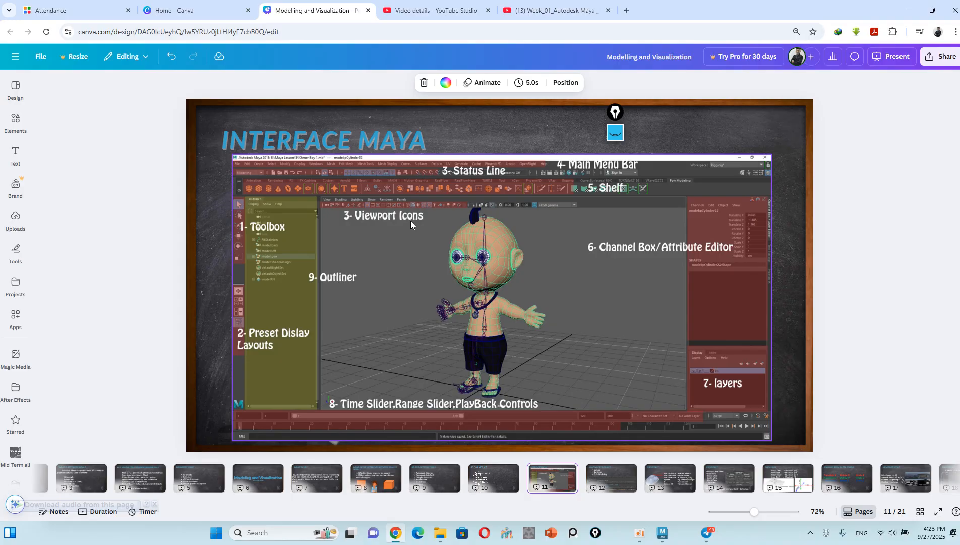
pyautogui.click(909, 10)
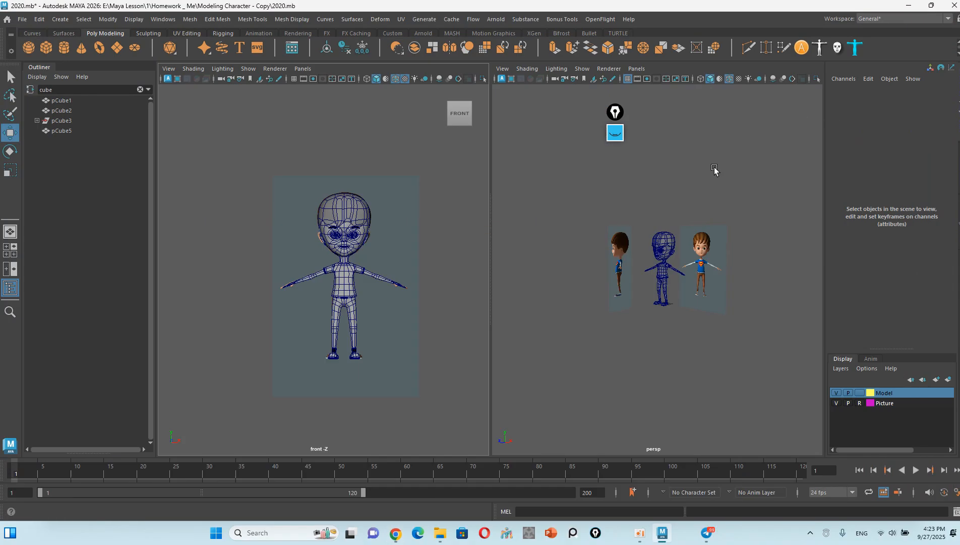
pyautogui.scroll(5, 585, 257)
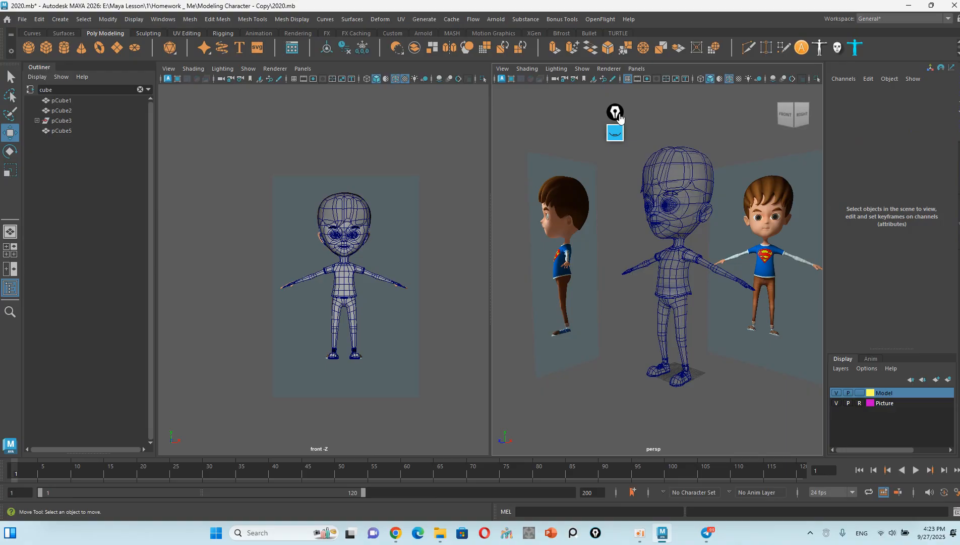
# Step: Switch to the four-view layout, and expand the screen-annotation toolbar, placing it over the Channel Box's outer edge
pyautogui.moveTo(619, 117); pyautogui.dragTo(610, 327)
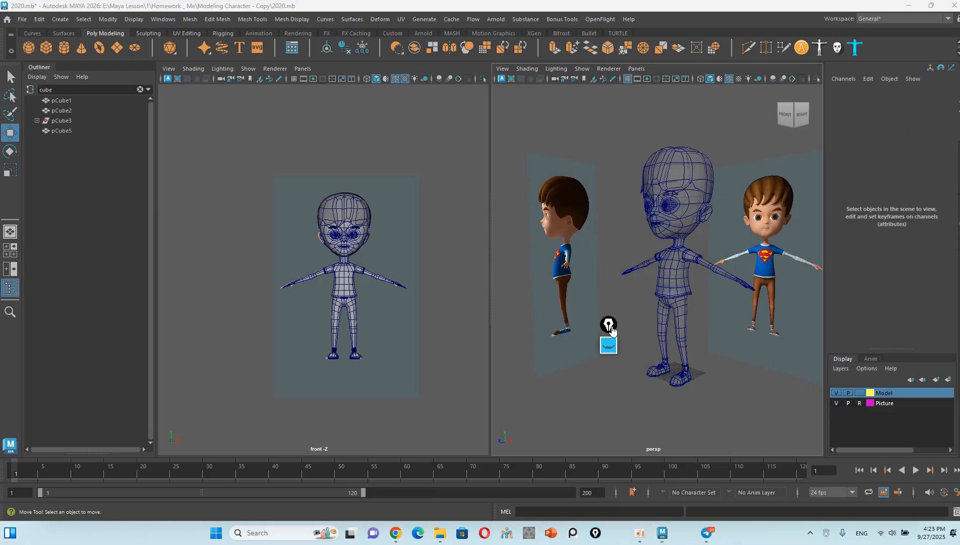
pyautogui.click(10, 247)
pyautogui.moveTo(610, 347); pyautogui.dragTo(572, 413)
pyautogui.click(570, 411)
pyautogui.moveTo(580, 432)
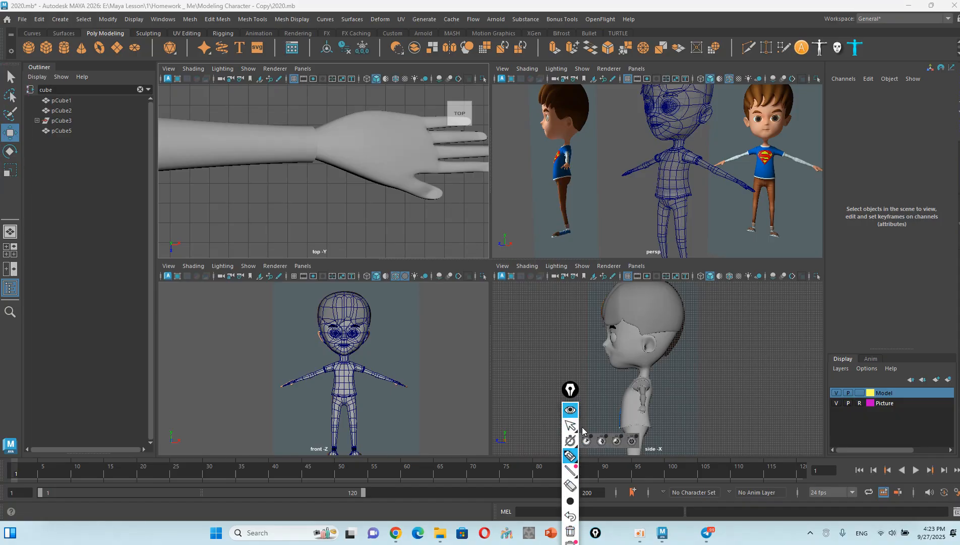
pyautogui.moveTo(571, 389)
pyautogui.mouseDown()
pyautogui.moveTo(940, 268)
pyautogui.moveTo(954, 235)
pyautogui.mouseUp()
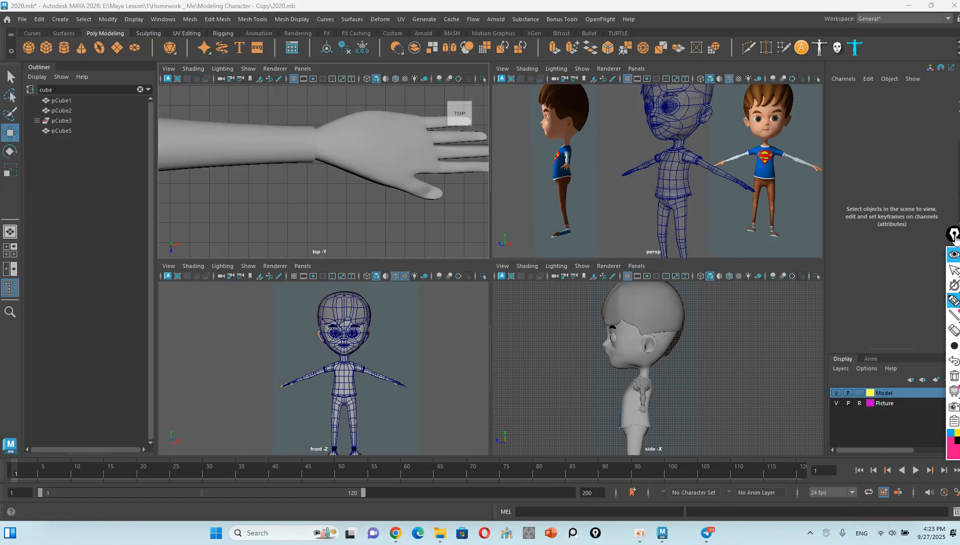
# Step: Circle the viewport icon bars of all four views with the pink annotation pen, add two downward arrows, and clear the marks
pyautogui.moveTo(596, 264)
pyautogui.mouseDown()
pyautogui.moveTo(756, 276)
pyautogui.moveTo(646, 251)
pyautogui.mouseUp()
pyautogui.moveTo(343, 264); pyautogui.dragTo(294, 251)
pyautogui.moveTo(283, 57)
pyautogui.mouseDown()
pyautogui.moveTo(214, 64)
pyautogui.moveTo(363, 93)
pyautogui.mouseUp()
pyautogui.moveTo(703, 68)
pyautogui.mouseDown()
pyautogui.moveTo(580, 50)
pyautogui.moveTo(706, 83)
pyautogui.moveTo(659, 160)
pyautogui.moveTo(680, 143)
pyautogui.mouseUp()
pyautogui.moveTo(655, 314)
pyautogui.mouseDown()
pyautogui.moveTo(682, 323)
pyautogui.moveTo(670, 347)
pyautogui.moveTo(678, 335)
pyautogui.mouseUp()
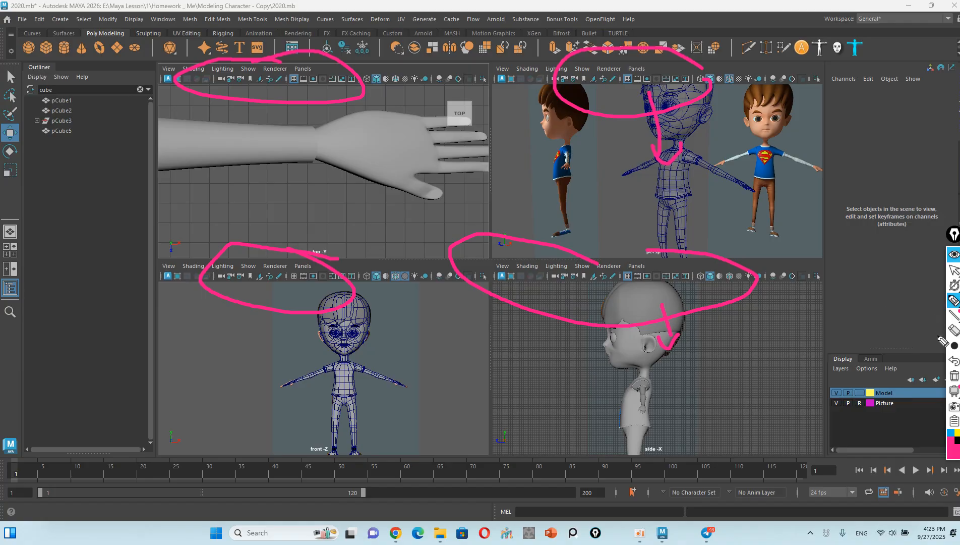
pyautogui.click(953, 375)
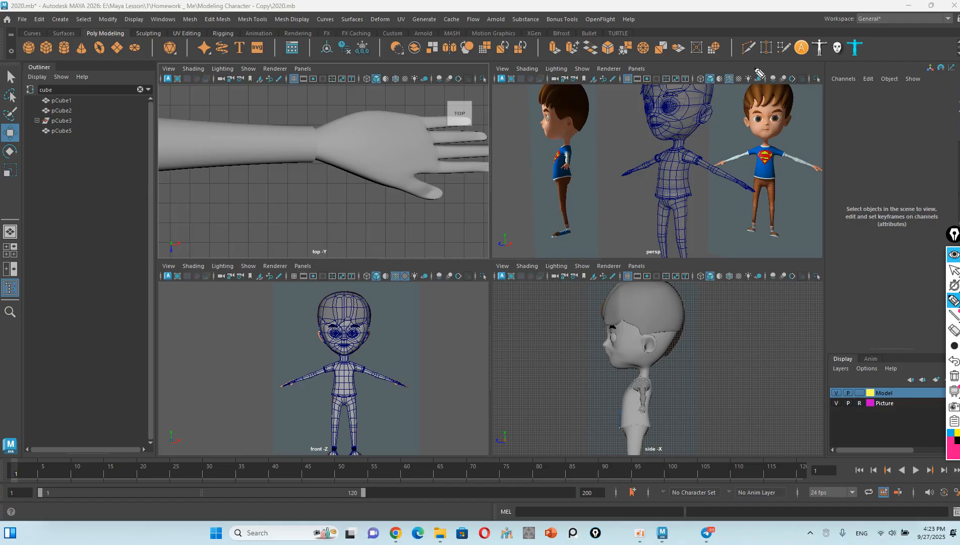
# Step: Collapse the screen-annotation toolbar, switch to the single perspective view, and frame the character's upper body from the front
pyautogui.click(953, 253)
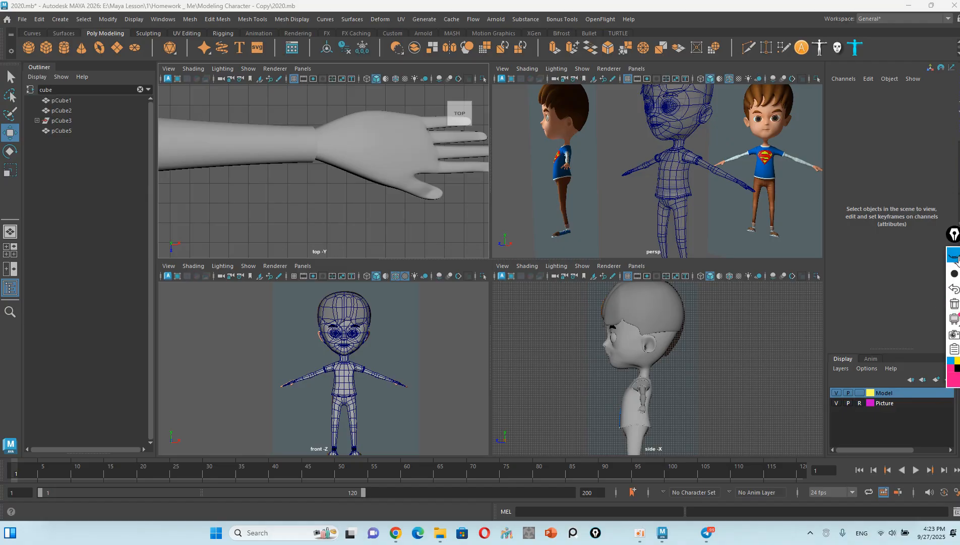
pyautogui.click(10, 231)
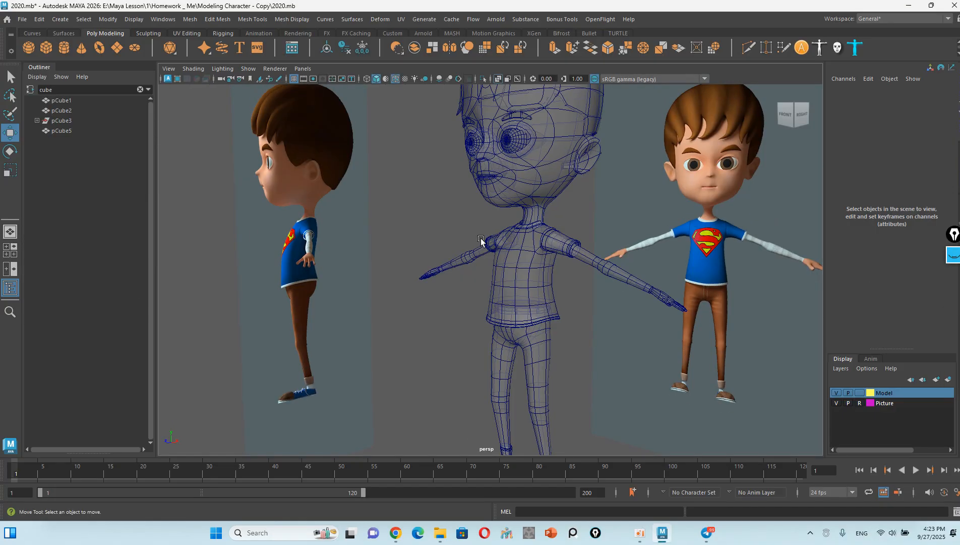
pyautogui.press('a')
pyautogui.keyDown('alt'); pyautogui.moveTo(463, 236); pyautogui.dragTo(522, 244); pyautogui.keyUp('alt')
pyautogui.scroll(3, 520, 221)
pyautogui.keyDown('alt'); pyautogui.moveTo(504, 218); pyautogui.dragTo(496, 266, button='middle'); pyautogui.keyUp('alt')
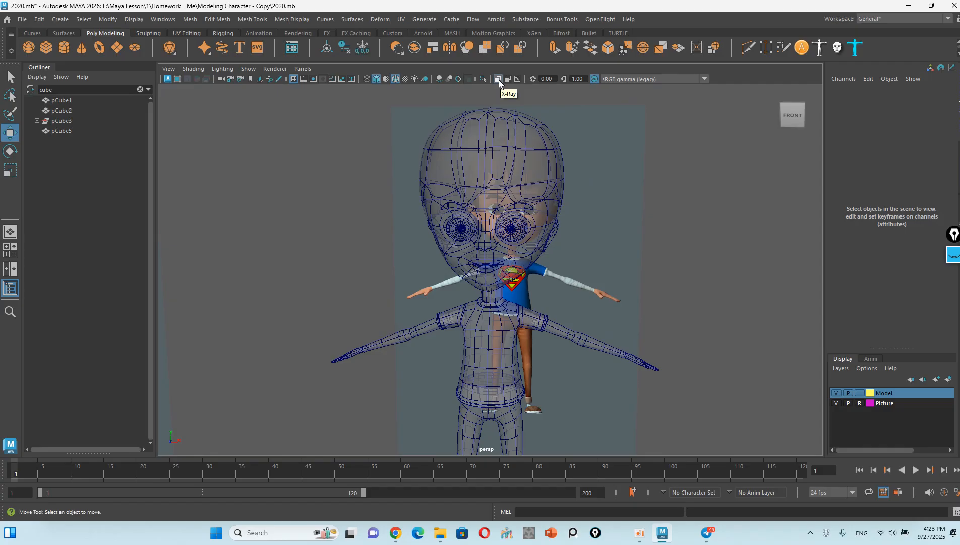
# Step: Turn off X-Ray in the perspective view, and demonstrate wireframe against smooth-shaded display, ending on smooth shading
pyautogui.click(498, 79)
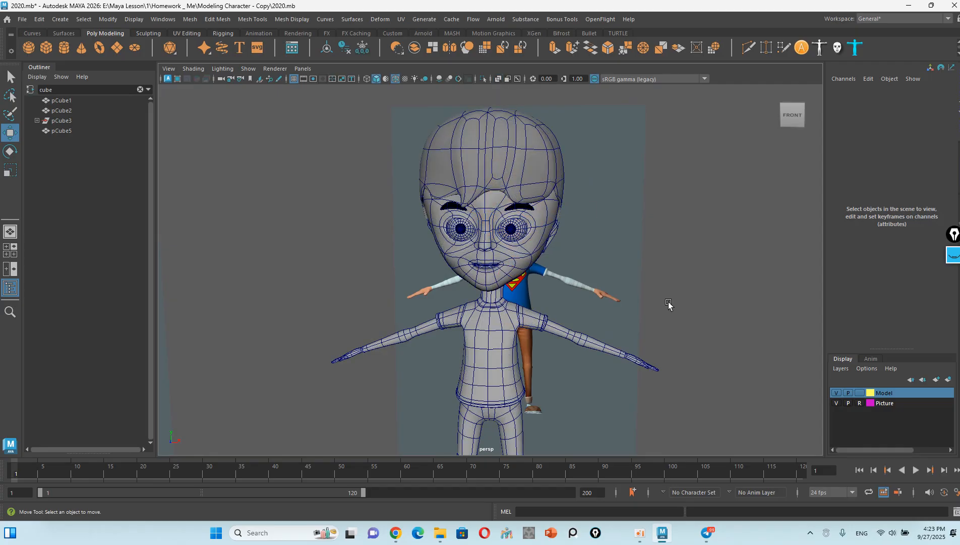
pyautogui.click(376, 79)
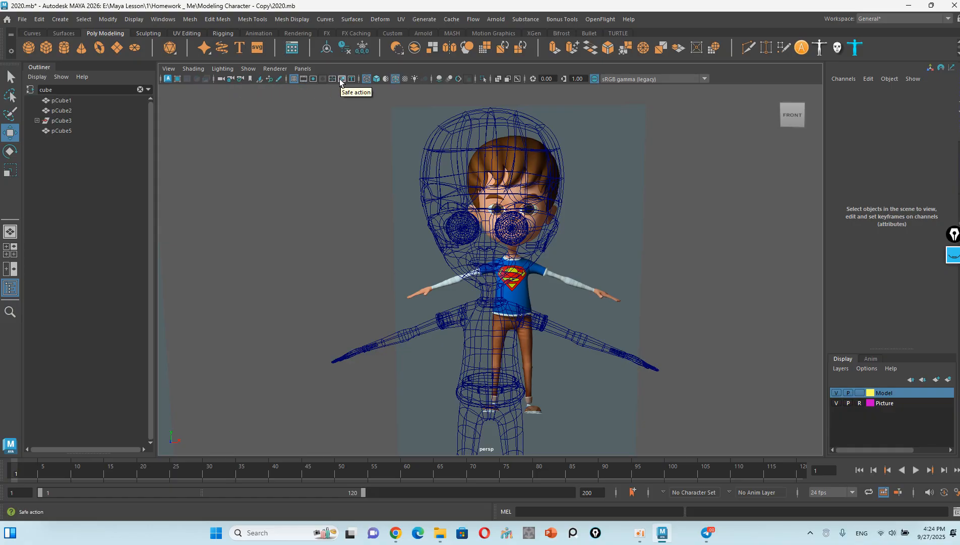
pyautogui.click(375, 79)
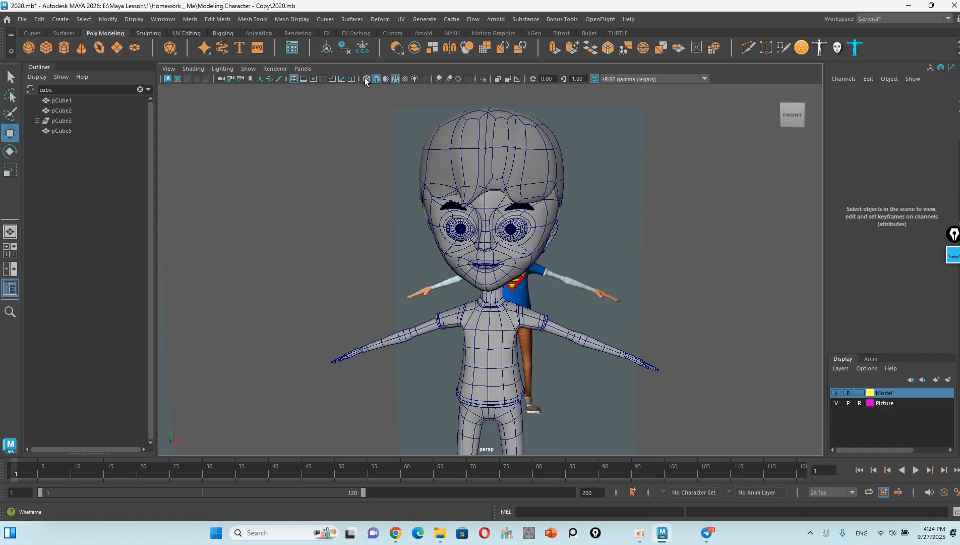
pyautogui.click(368, 79)
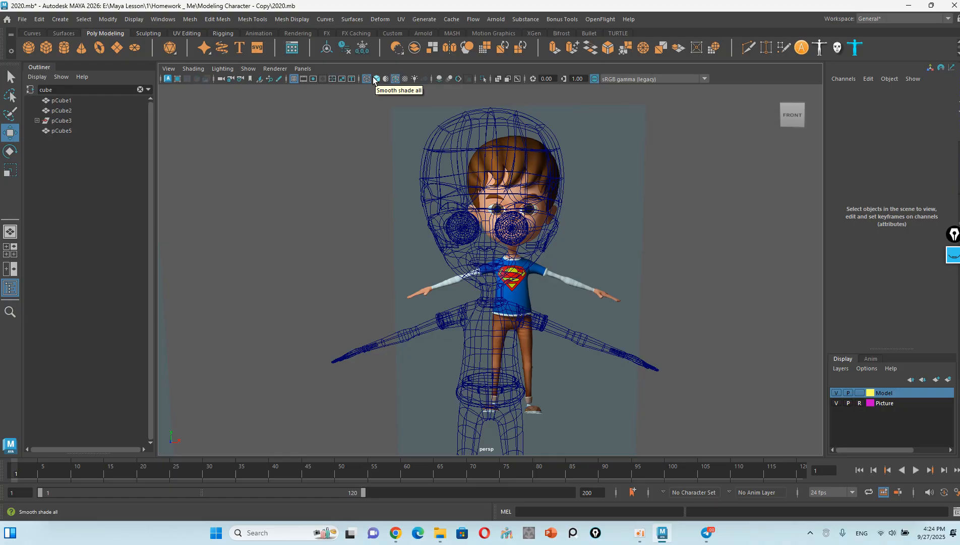
pyautogui.click(376, 79)
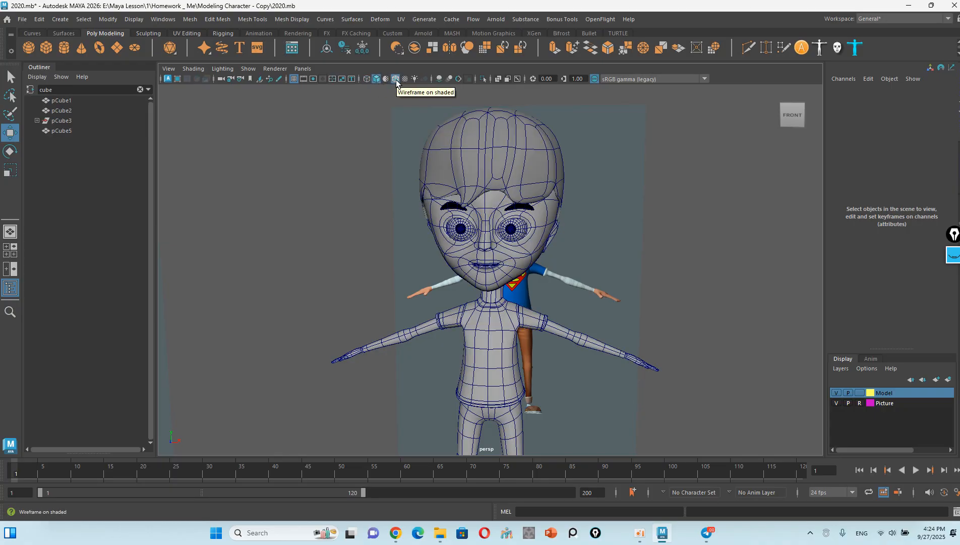
# Step: Toggle wireframe on shaded off and back on, and demonstrate the viewport's lighting and shadow display options
pyautogui.click(396, 79)
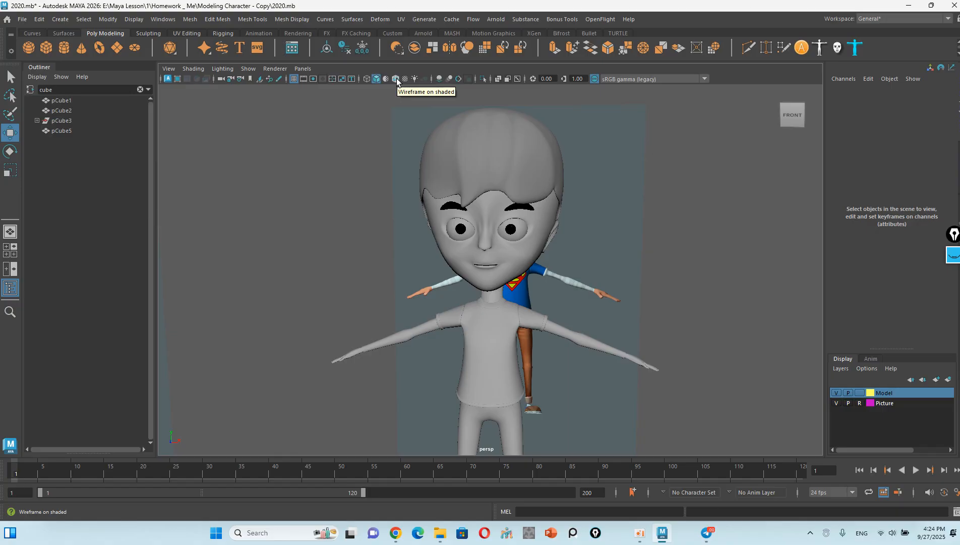
pyautogui.click(396, 79)
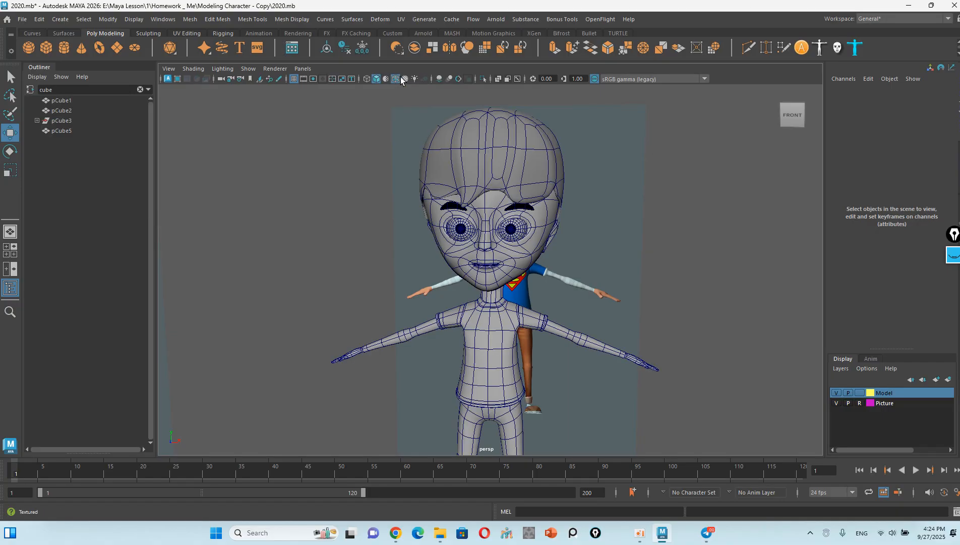
pyautogui.click(415, 79)
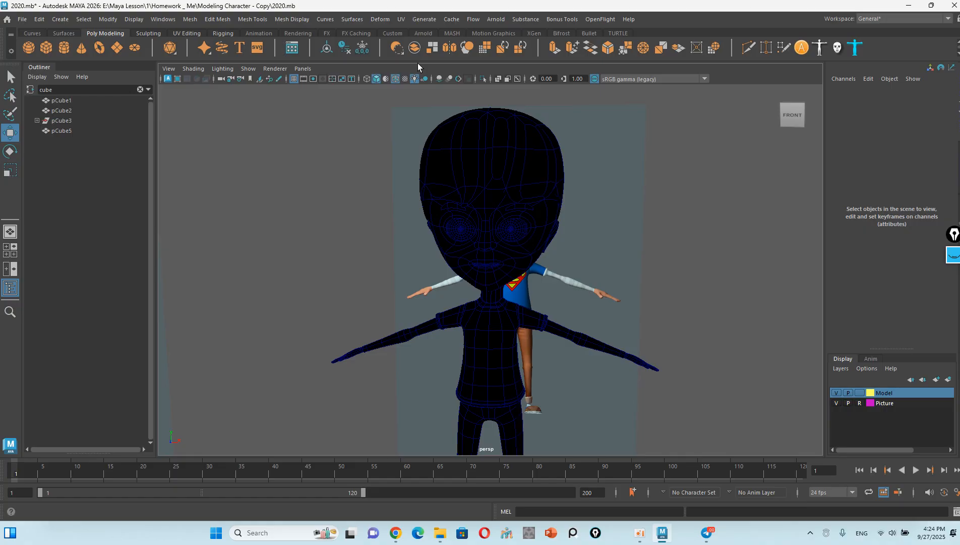
pyautogui.click(423, 79)
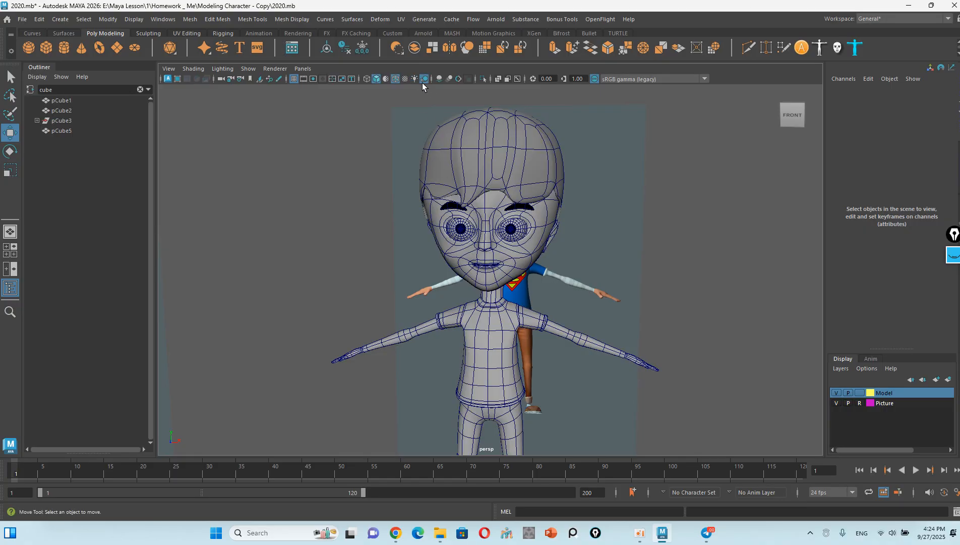
pyautogui.click(448, 79)
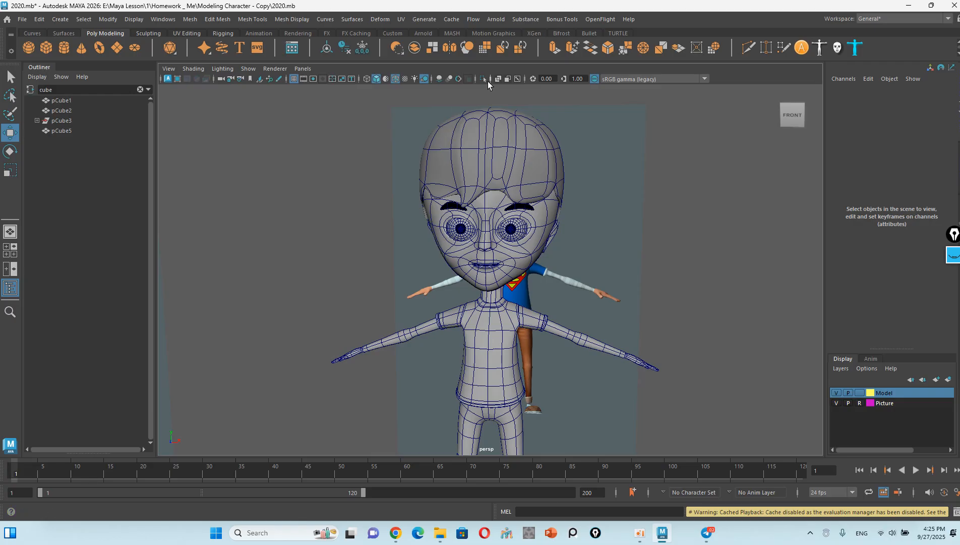
# Step: Isolate the character's hair mesh in the perspective view, and restore the full scene
pyautogui.click(486, 130)
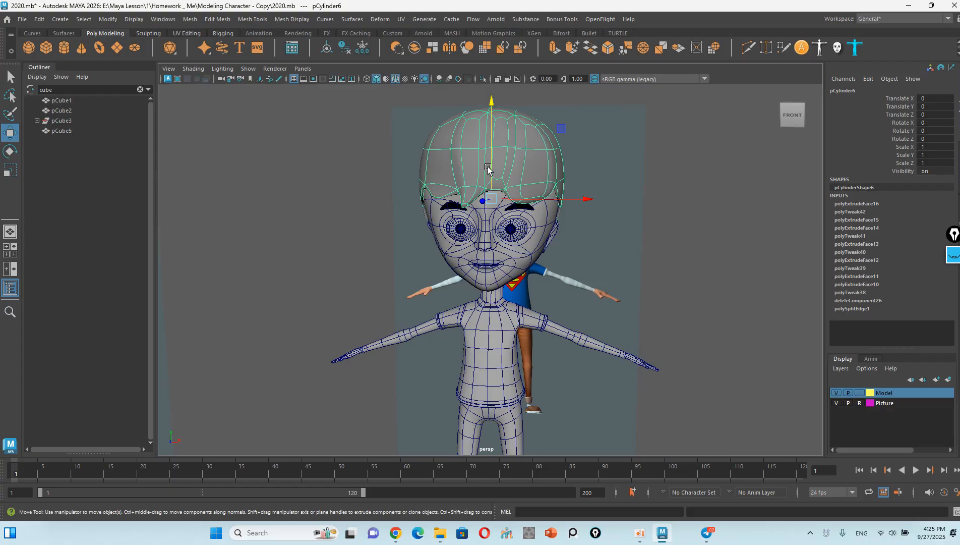
pyautogui.click(483, 79)
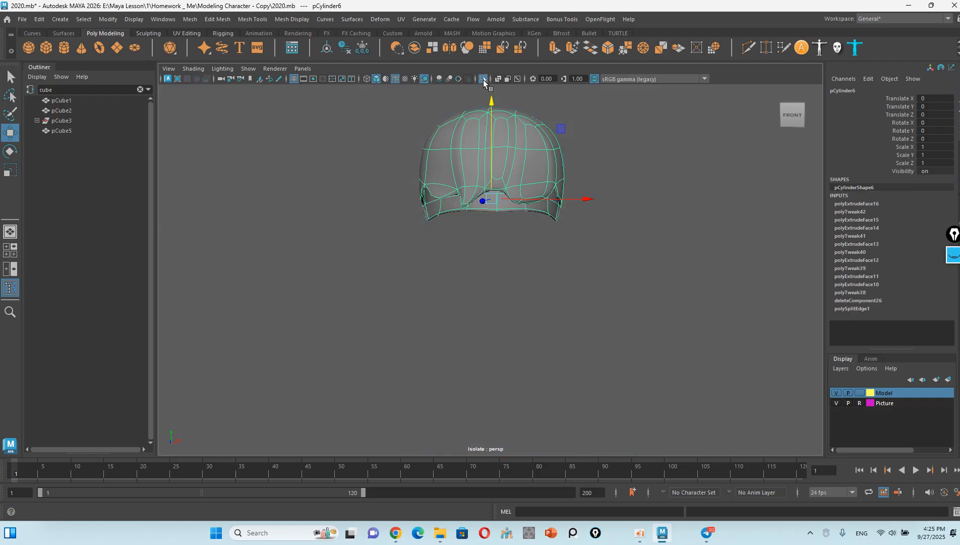
pyautogui.click(483, 79)
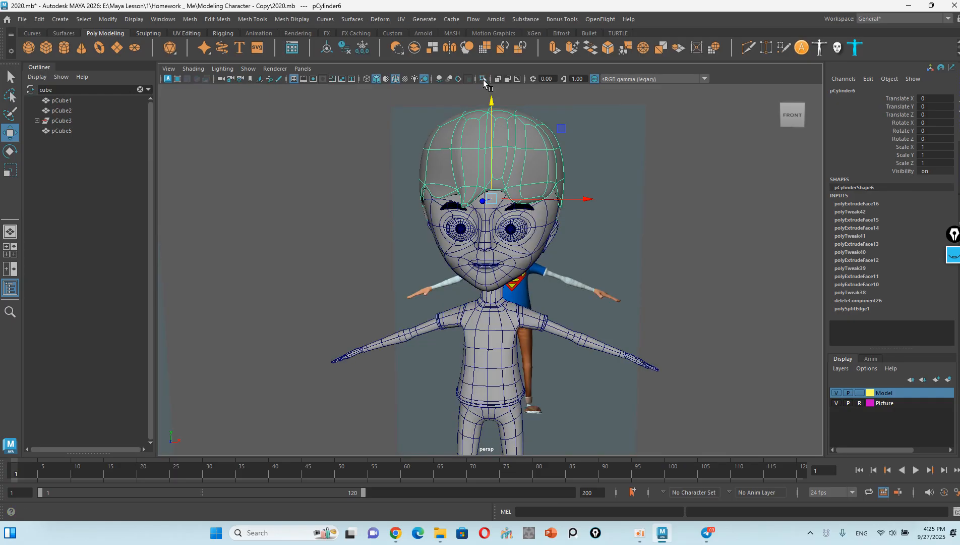
# Step: Demonstrate X-Ray display and turn it off again, remove the wireframe on shaded overlay, and deselect the hair
pyautogui.click(498, 79)
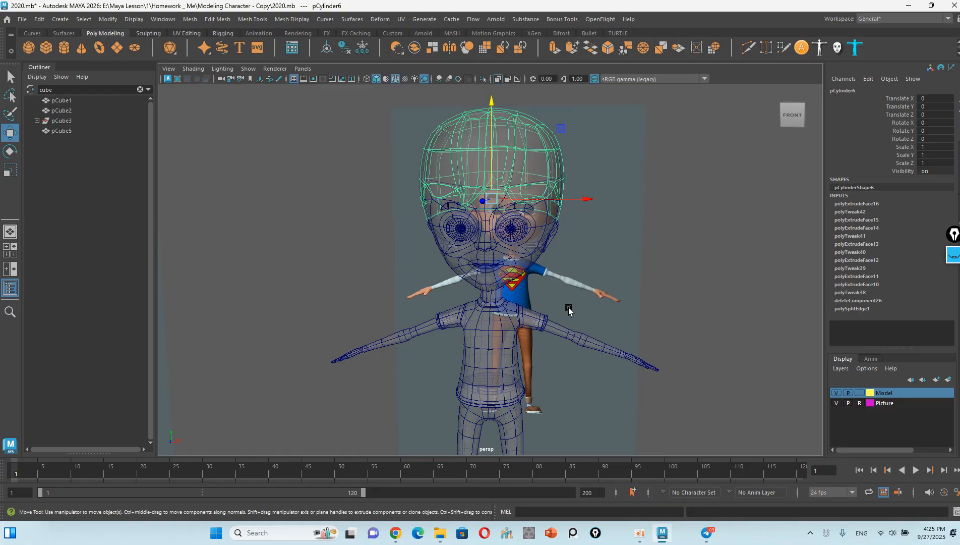
pyautogui.click(395, 80)
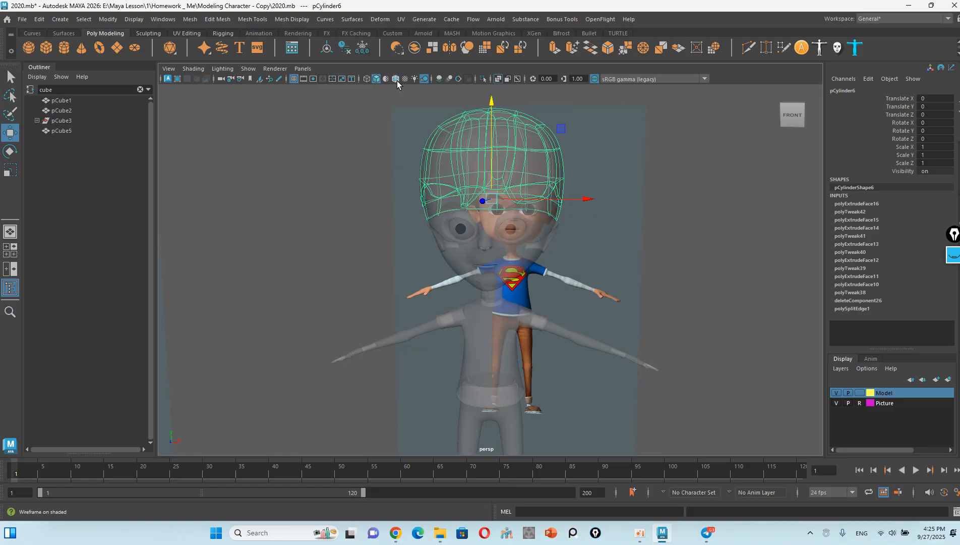
pyautogui.click(497, 79)
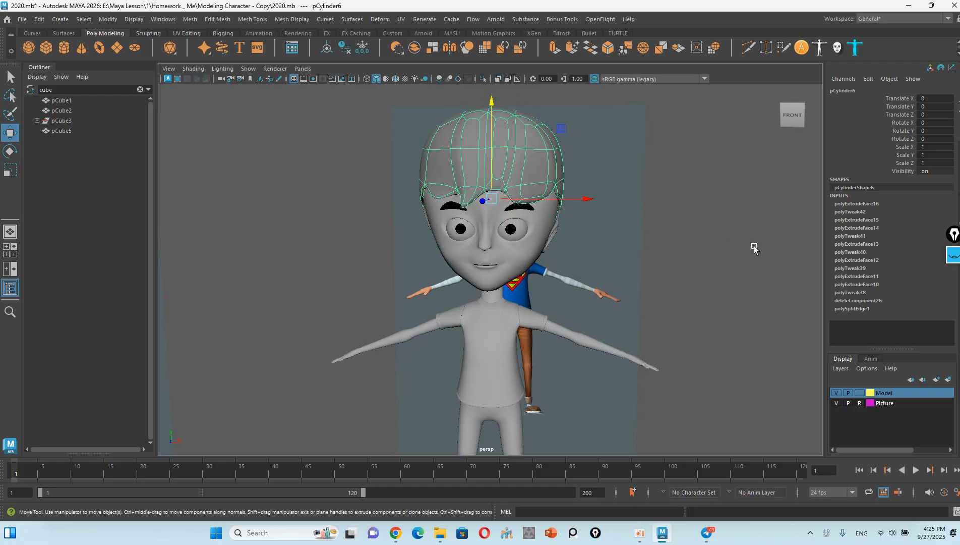
pyautogui.click(750, 248)
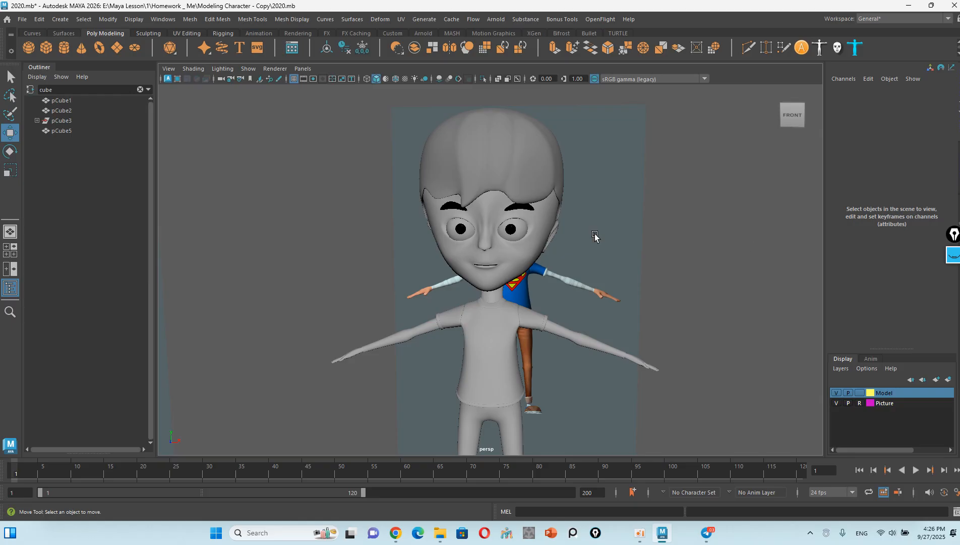
# Step: Examine the viewport's panel and layout options, and check the labelled Maya interface slide in Canva before returning to Maya
pyautogui.click(303, 72)
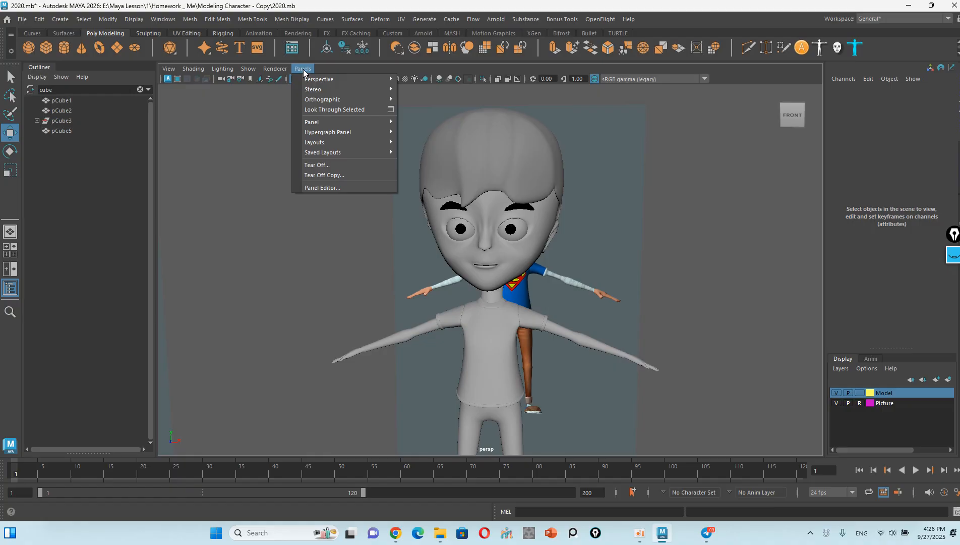
pyautogui.moveTo(329, 123)
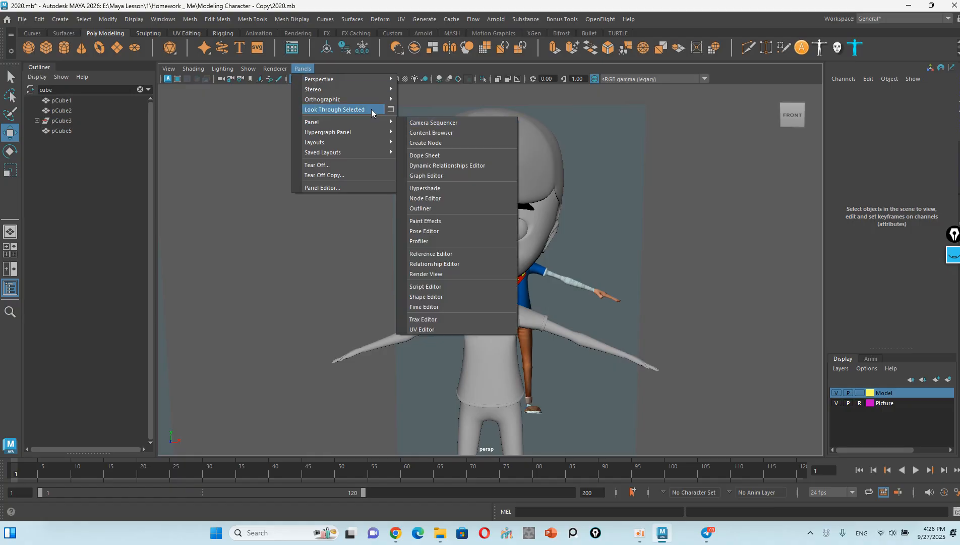
pyautogui.moveTo(376, 145)
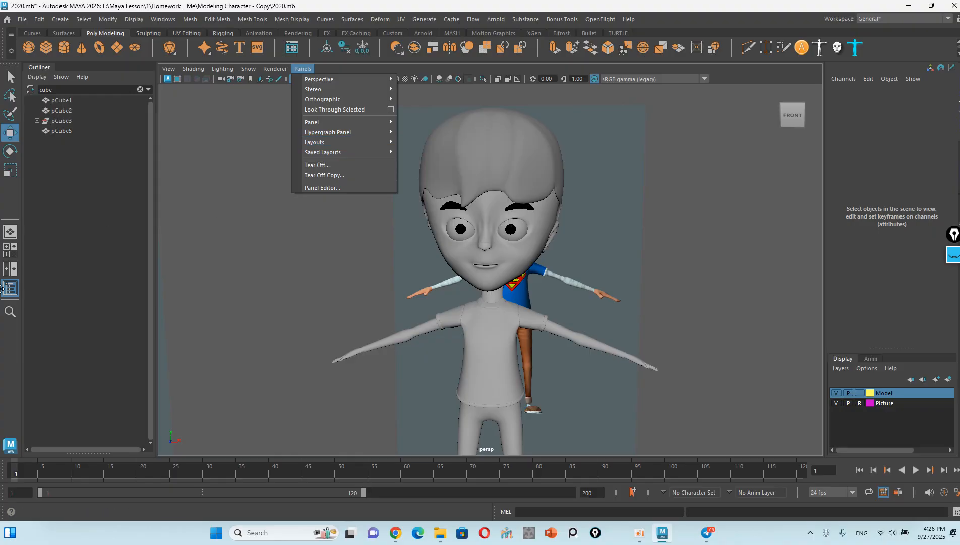
pyautogui.click(396, 532)
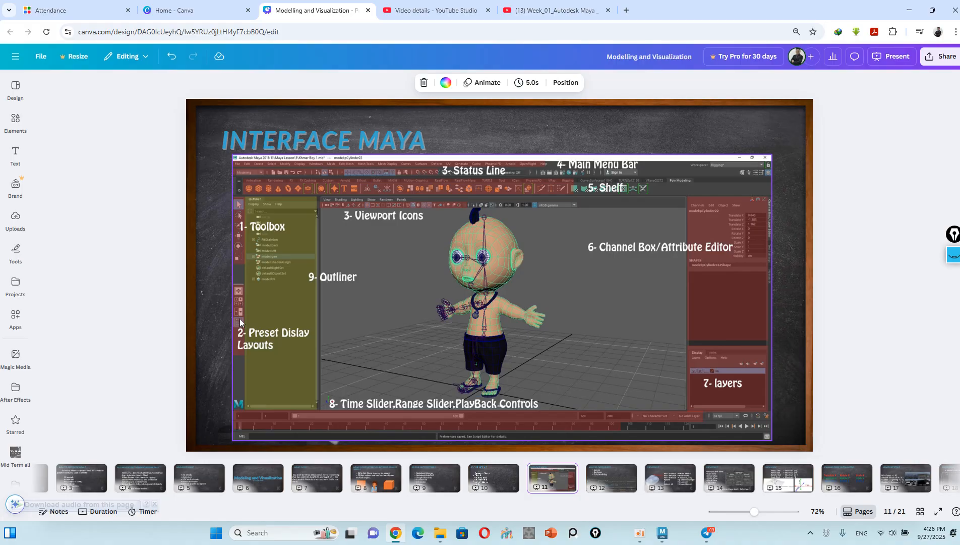
pyautogui.click(909, 10)
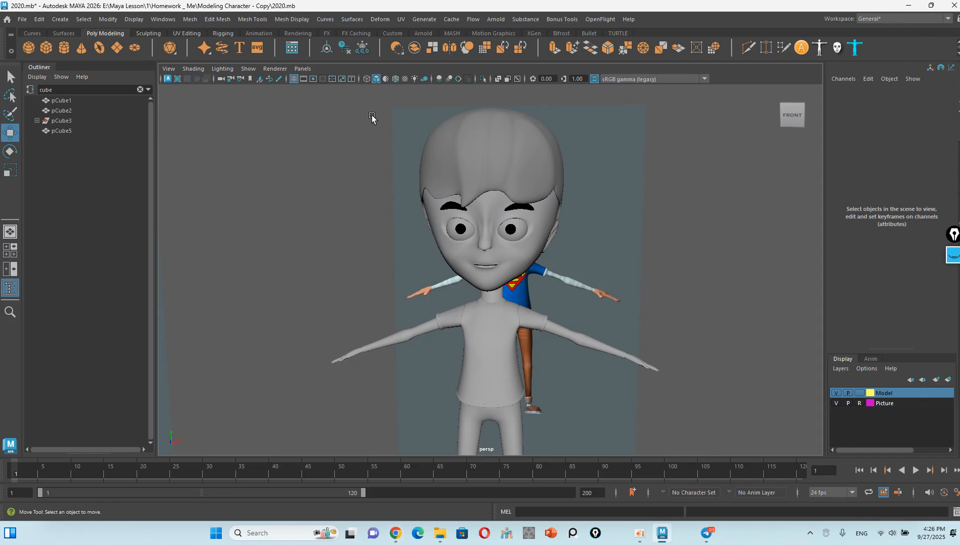
# Step: Apply the Three Panes Split Top layout, and show the panel options available in each of its three views
pyautogui.click(303, 69)
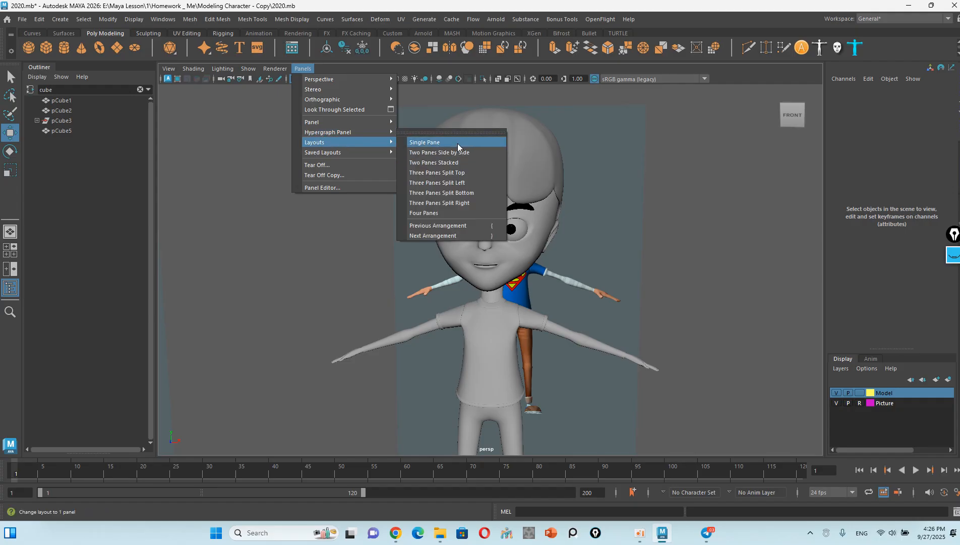
pyautogui.click(453, 173)
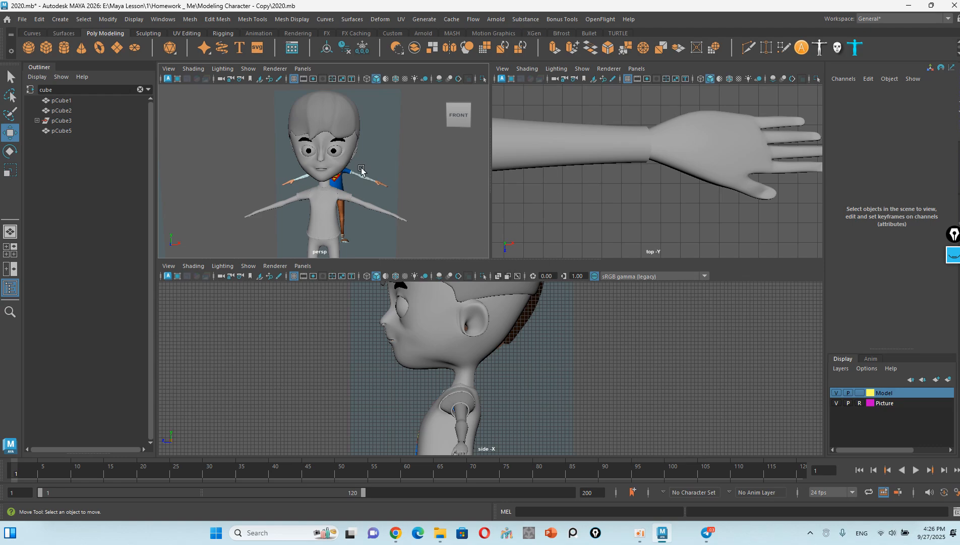
pyautogui.click(304, 69)
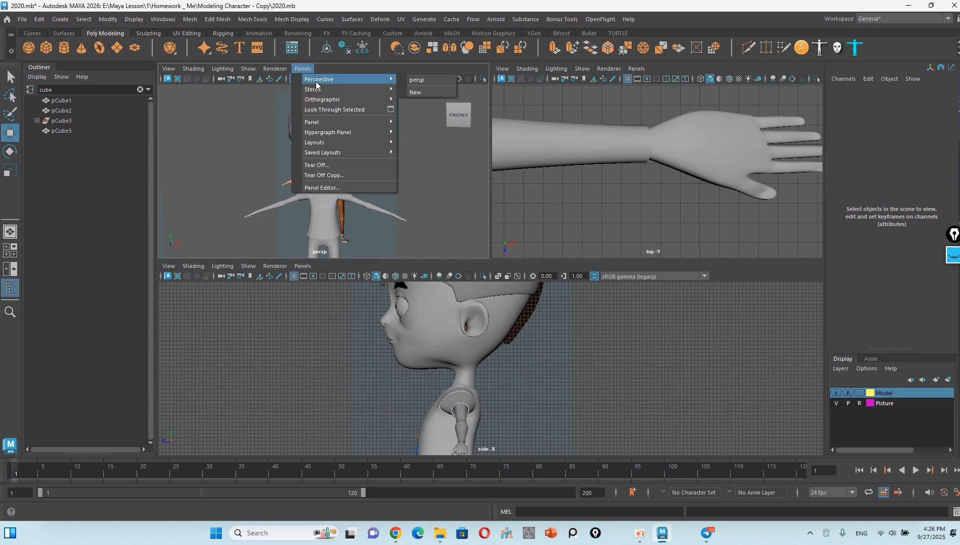
pyautogui.click(678, 135)
pyautogui.click(636, 69)
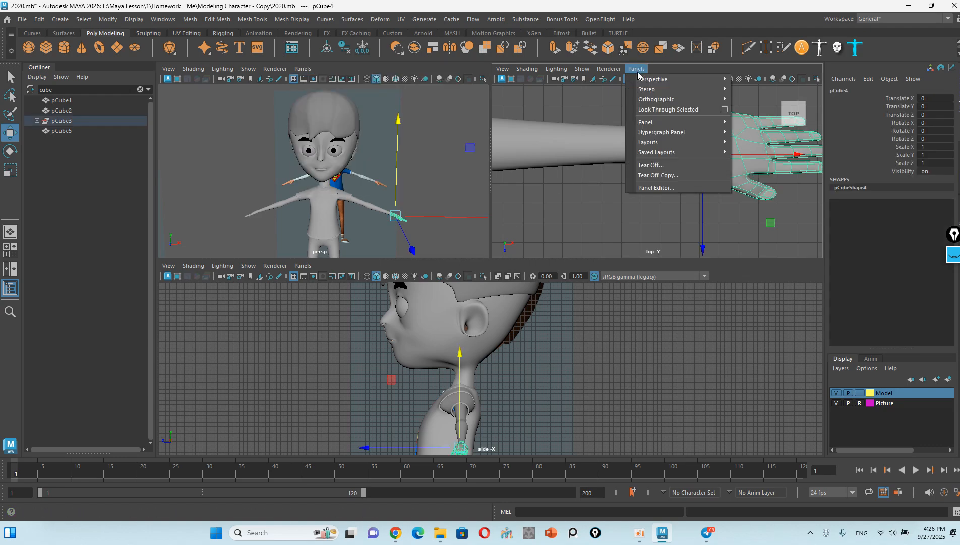
pyautogui.click(302, 266)
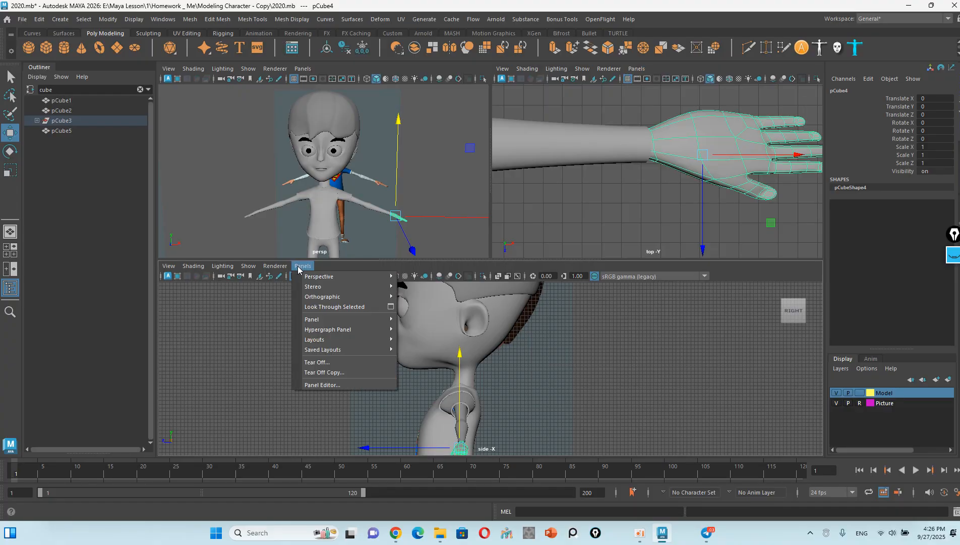
# Step: Demonstrate the Three Panes Split Right and Three Panes Split Top layouts, ending on the single perspective view
pyautogui.moveTo(328, 342)
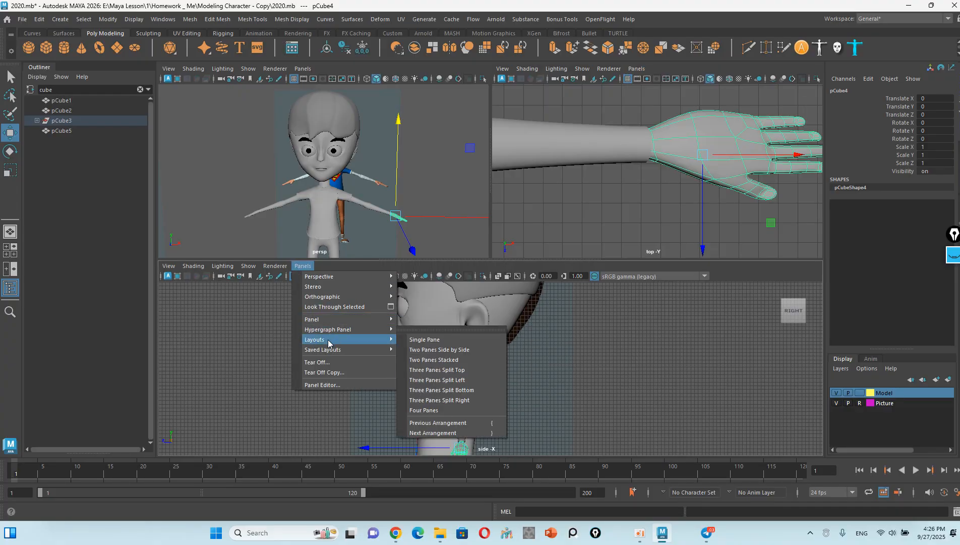
pyautogui.click(458, 400)
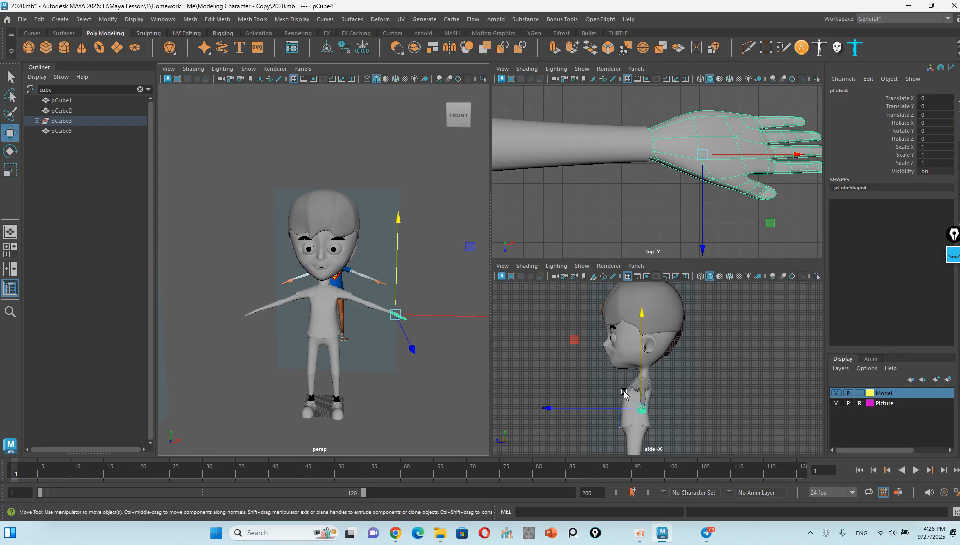
pyautogui.click(303, 68)
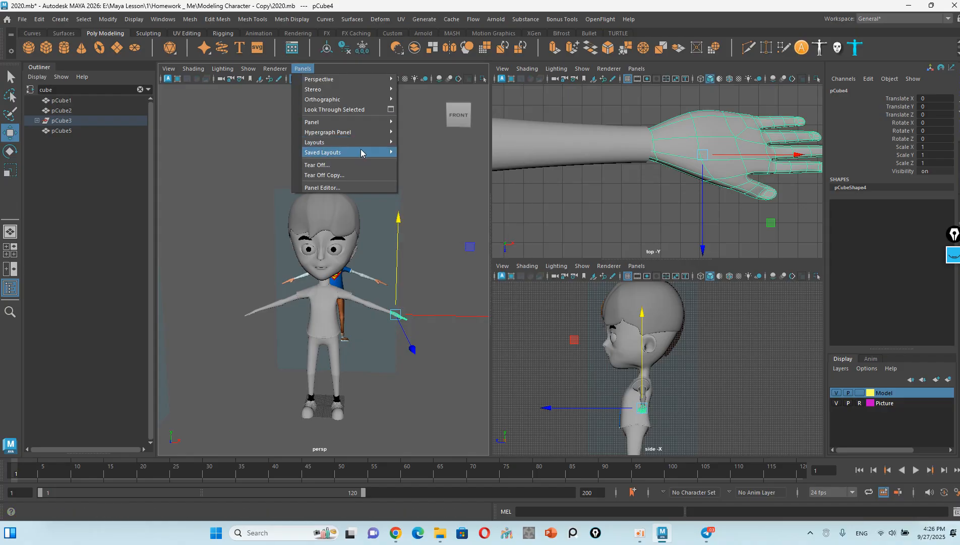
pyautogui.click(452, 172)
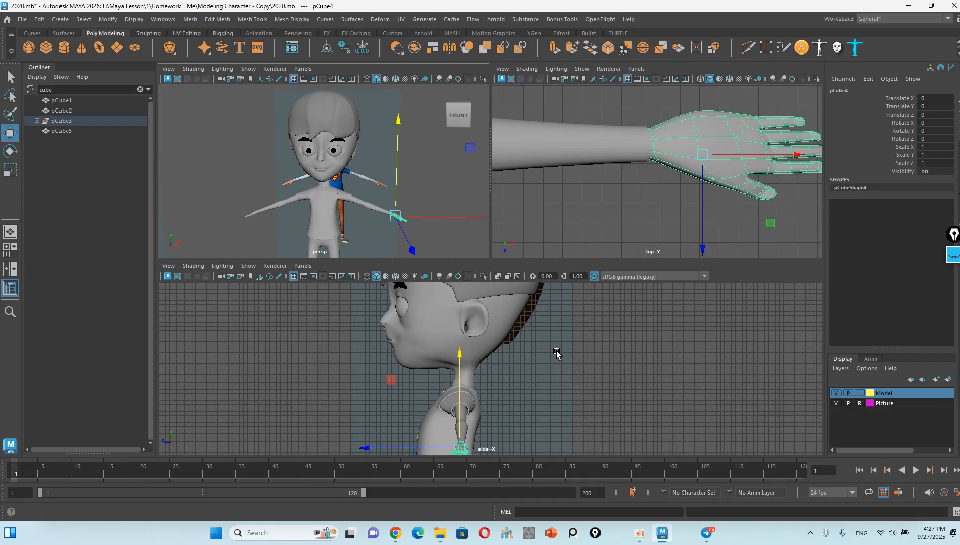
pyautogui.click(10, 232)
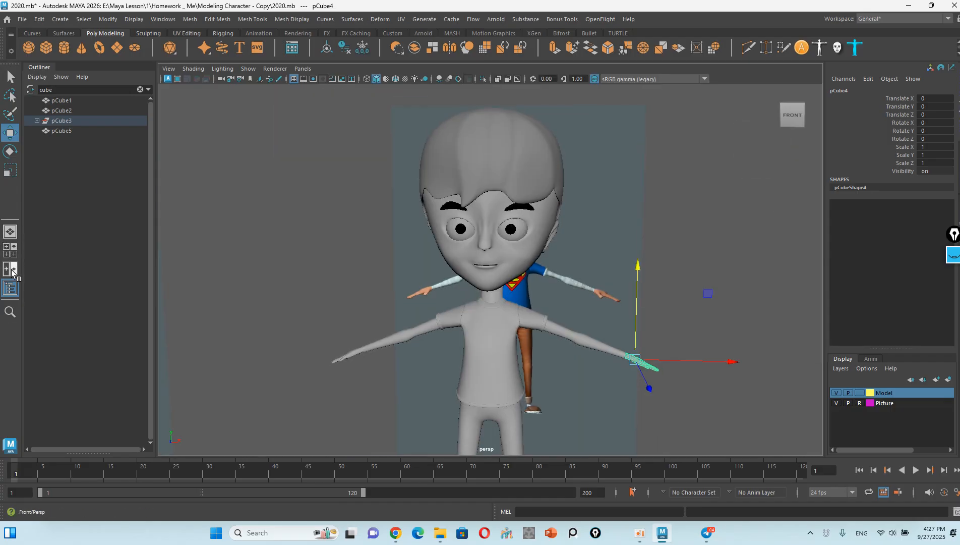
# Step: Alternate between the Four View layout and the single perspective view, ending with all four views
pyautogui.click(11, 271)
pyautogui.click(6, 246)
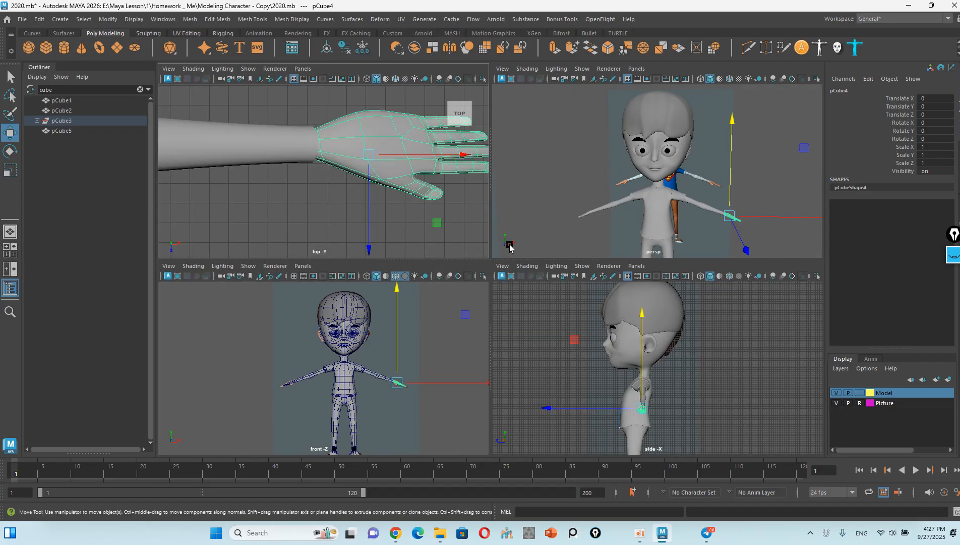
pyautogui.click(10, 231)
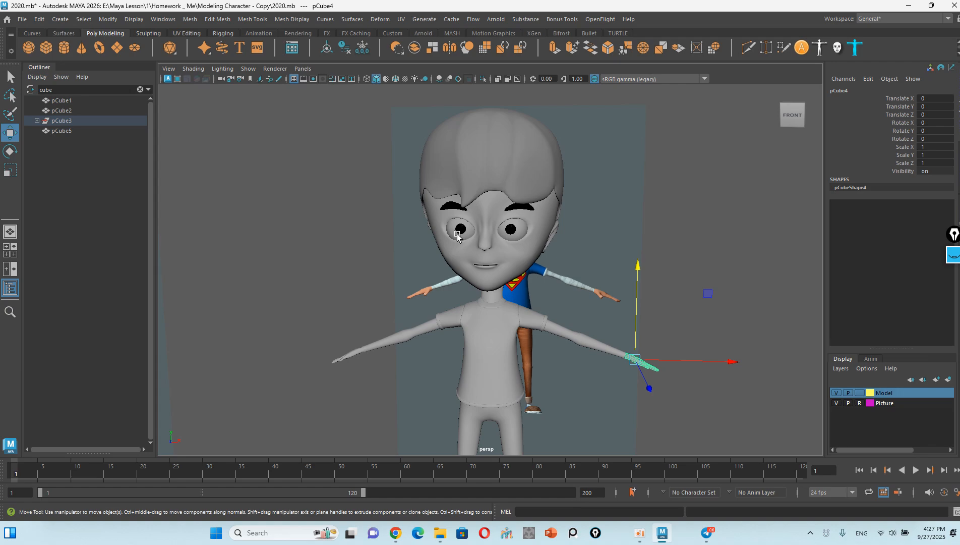
pyautogui.click(10, 267)
pyautogui.click(6, 247)
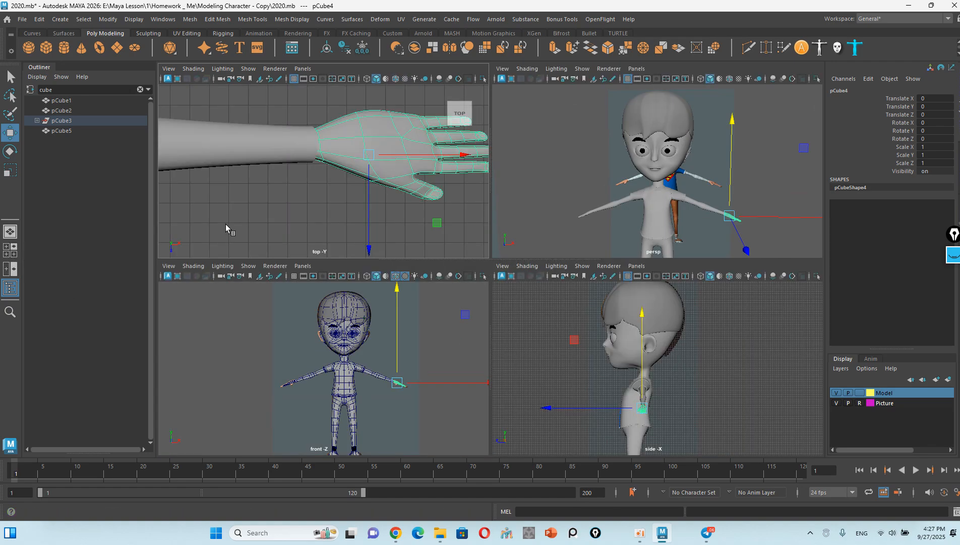
# Step: Deselect the hand, maximize the top view, and restore the four-view layout
pyautogui.click(290, 205)
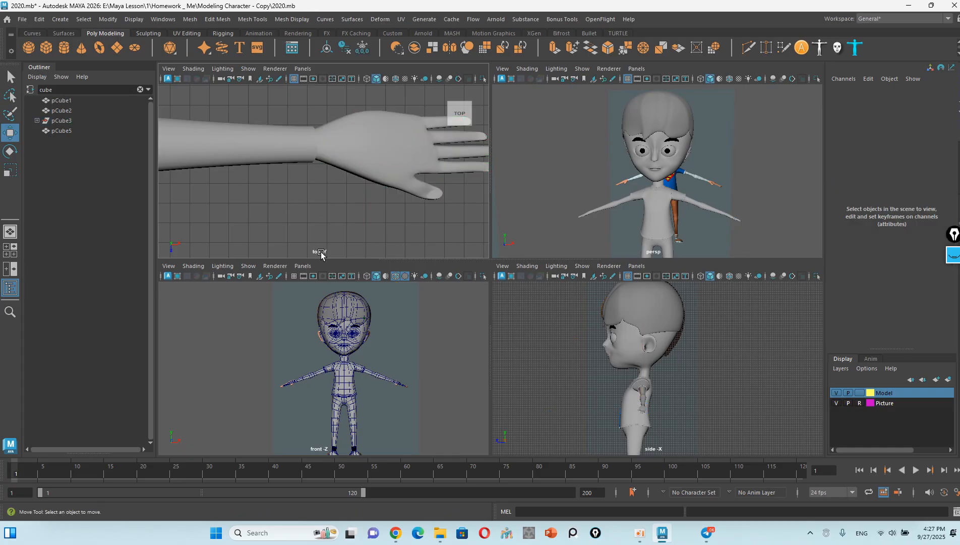
pyautogui.press('space')
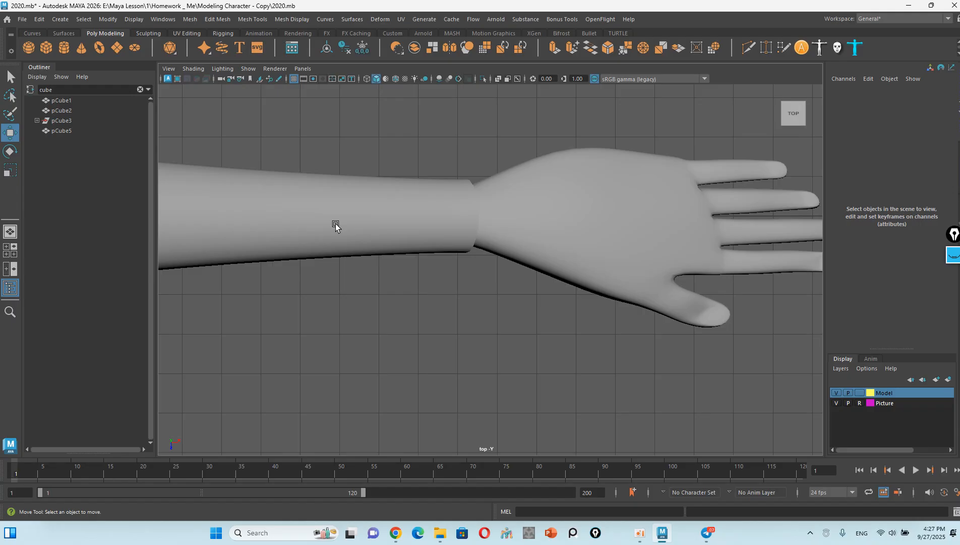
pyautogui.press('space')
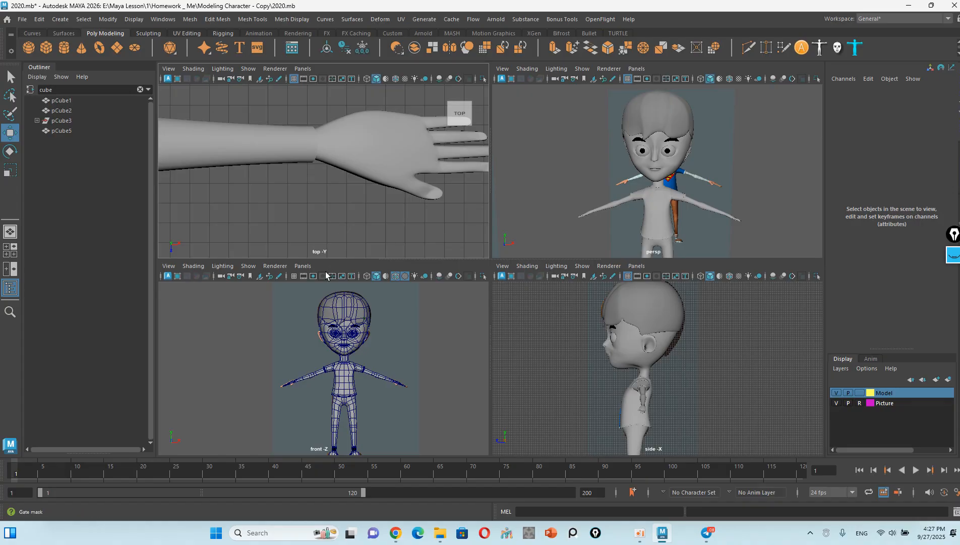
# Step: Demonstrate switching the top view pane to Left View with the hotbox, ending on the maximized Top View showing the whole character
pyautogui.press('space')
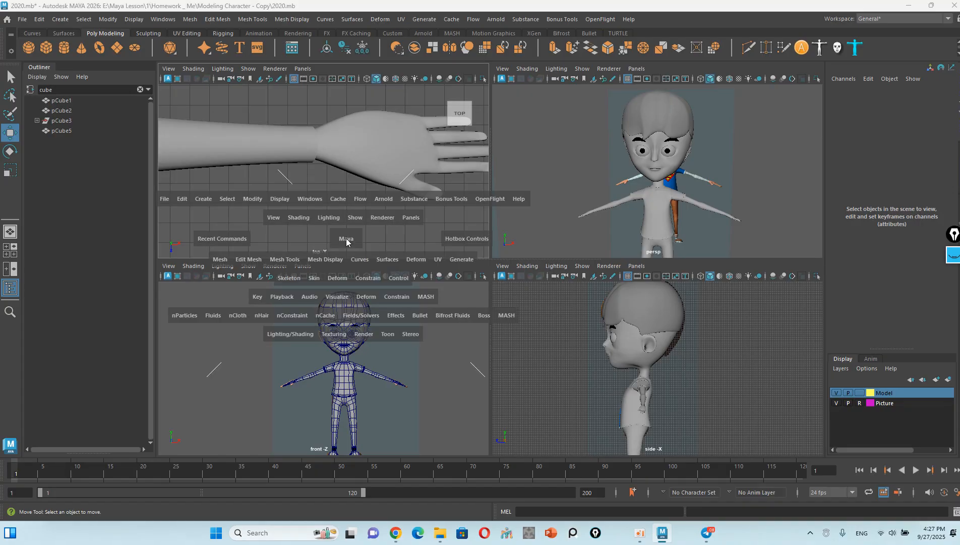
pyautogui.click(346, 242)
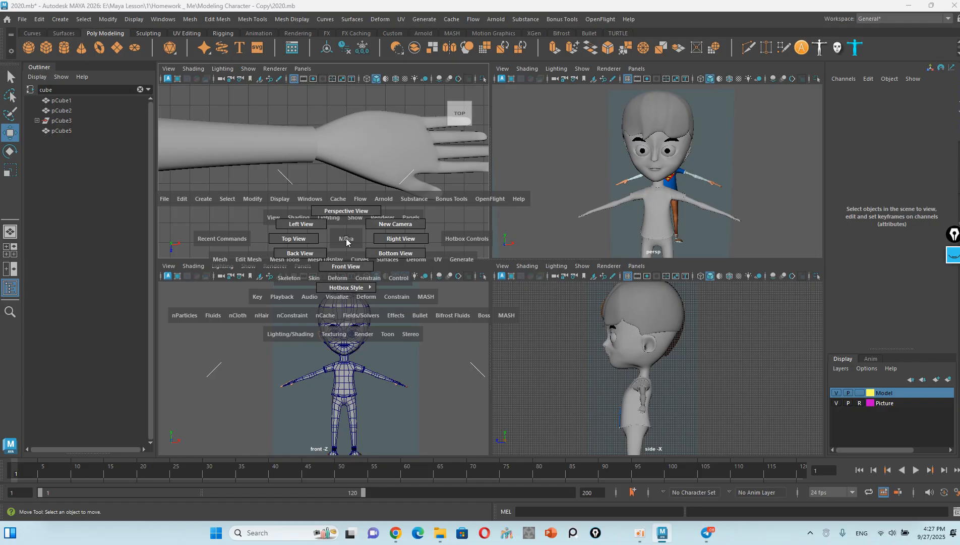
pyautogui.moveTo(346, 242); pyautogui.dragTo(301, 225)
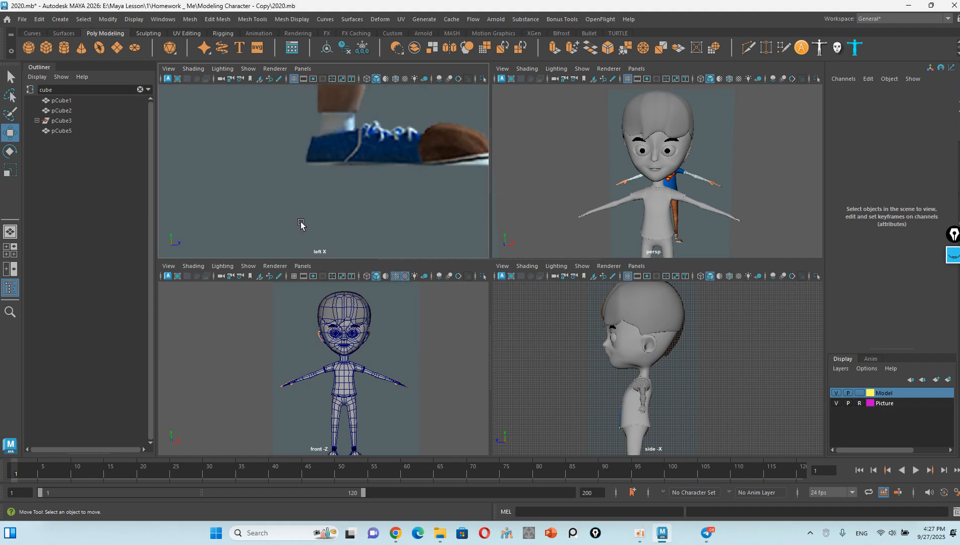
pyautogui.press('space')
pyautogui.moveTo(311, 214); pyautogui.dragTo(314, 187)
pyautogui.press('space')
pyautogui.press('space')
pyautogui.moveTo(409, 222); pyautogui.dragTo(461, 226)
pyautogui.press('space')
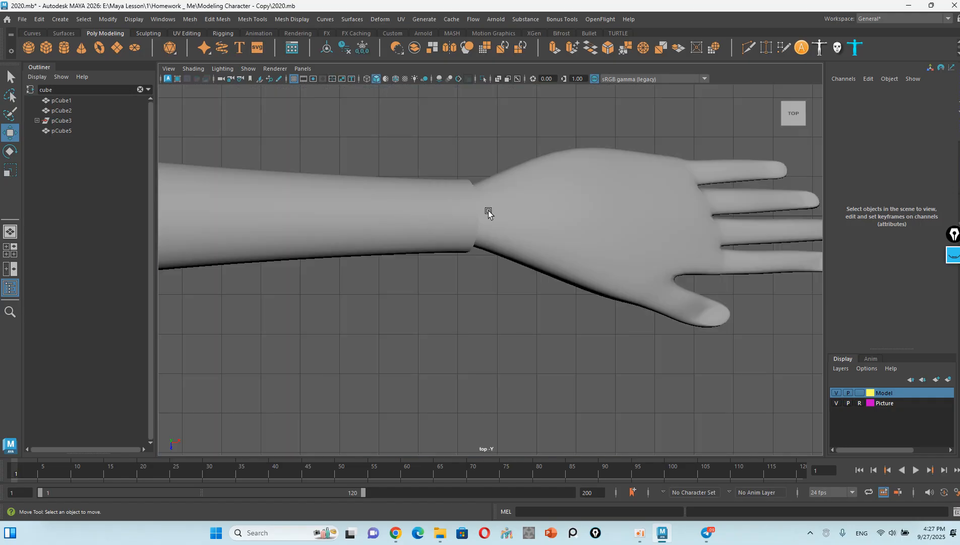
pyautogui.scroll(-10, 449, 275)
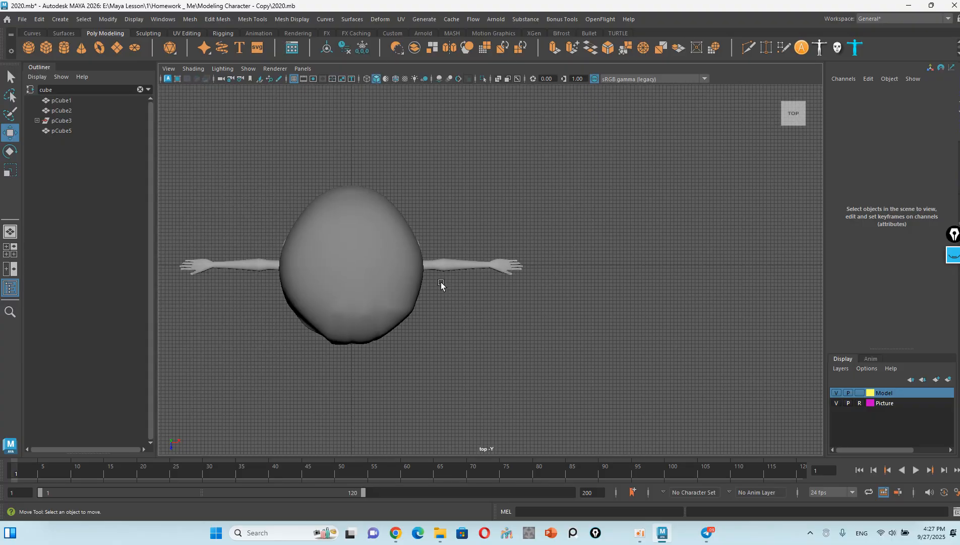
pyautogui.keyDown('alt'); pyautogui.moveTo(420, 272); pyautogui.dragTo(486, 245, button='middle'); pyautogui.keyUp('alt')
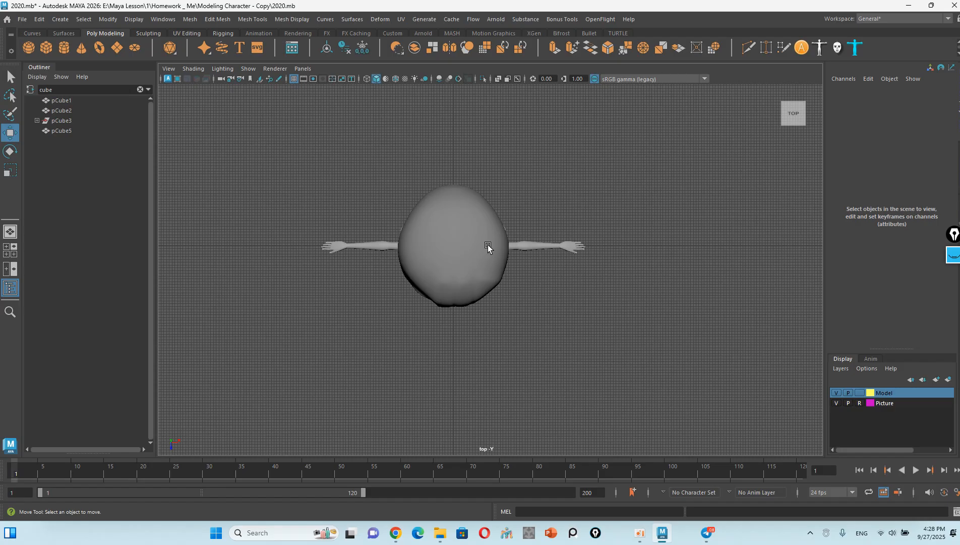
# Step: Start a new scene without saving the character file, and show the NURBS primitives list and the Curves shelf
pyautogui.hotkey('ctrl', 'n')
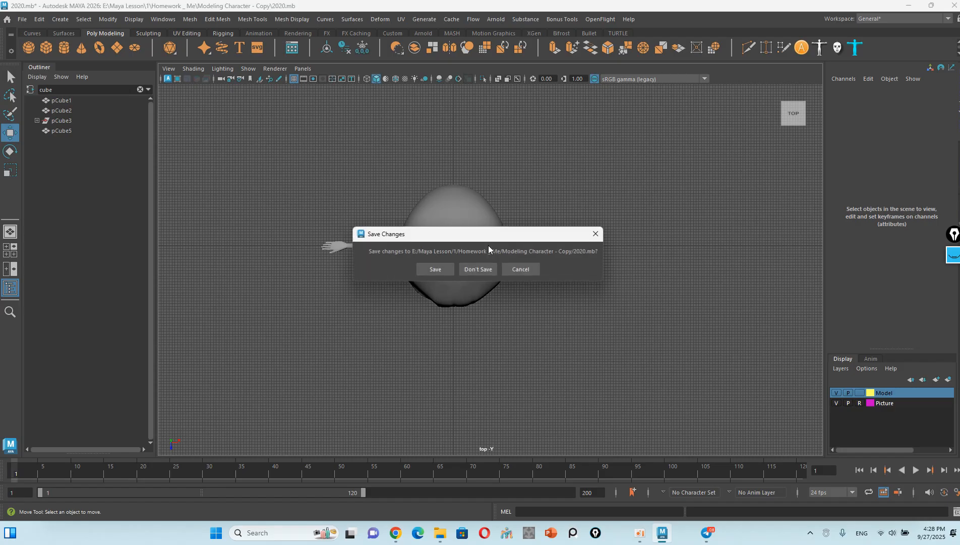
pyautogui.click(478, 269)
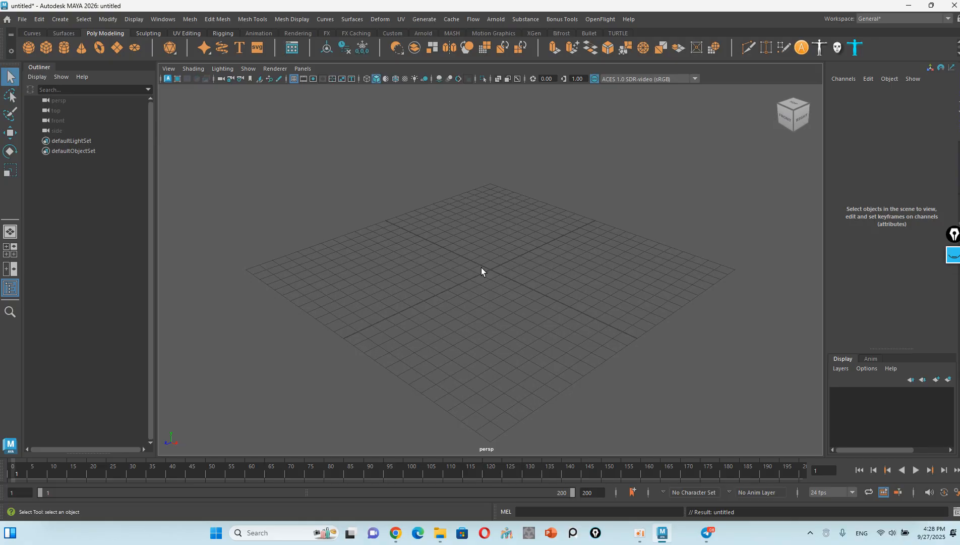
pyautogui.click(60, 19)
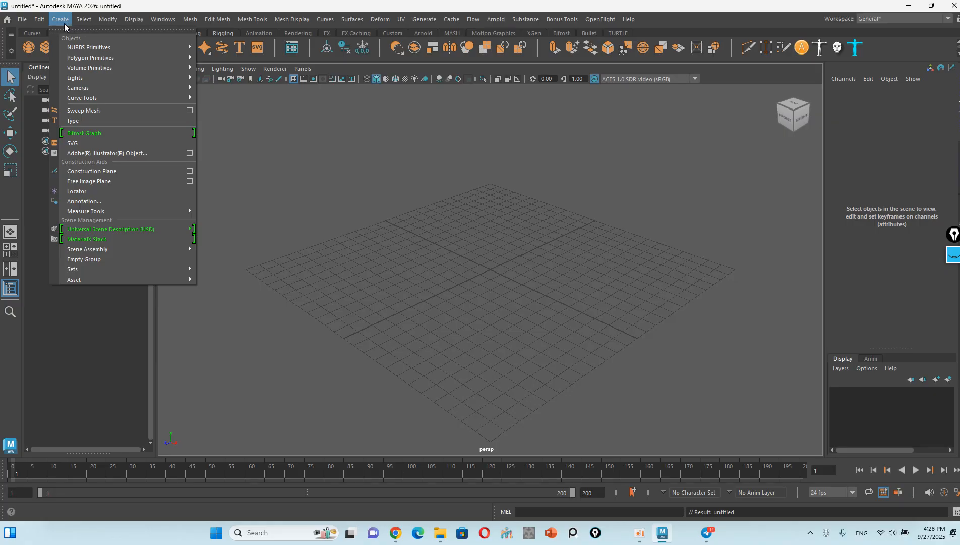
pyautogui.moveTo(42, 24)
pyautogui.moveTo(101, 47)
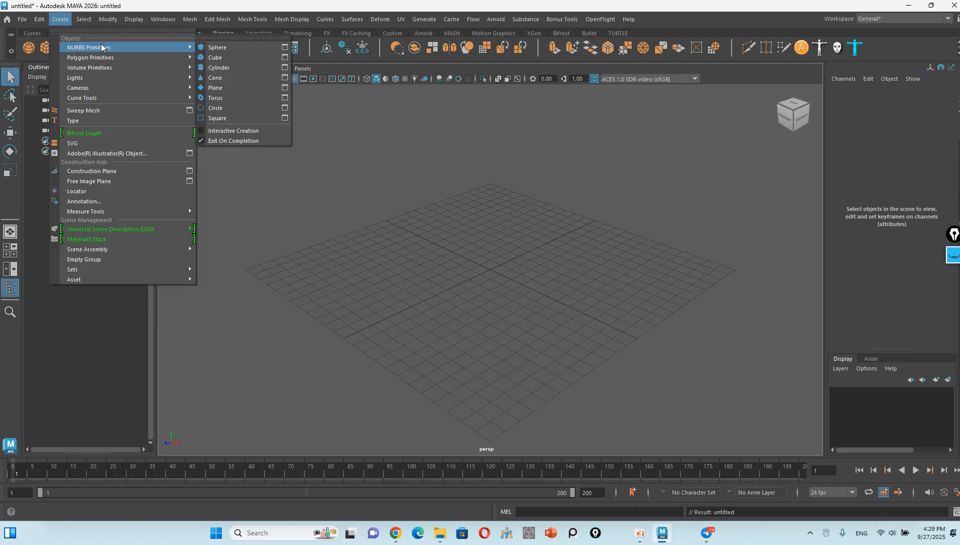
pyautogui.click(34, 33)
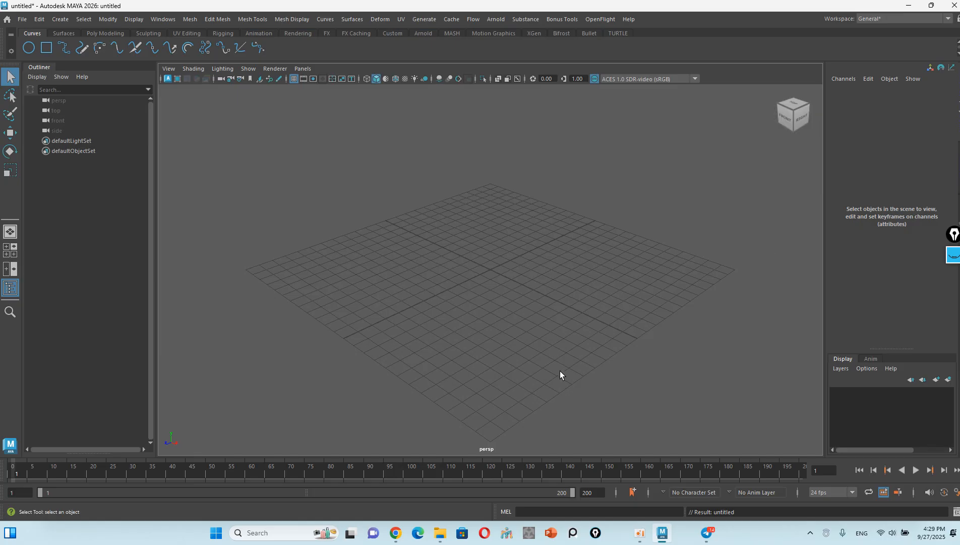
# Step: Examine the Canva slide on creating objects with Curves, Surfaces and Poly Modeling, and return to Maya, dismissing the download manager message
pyautogui.click(395, 533)
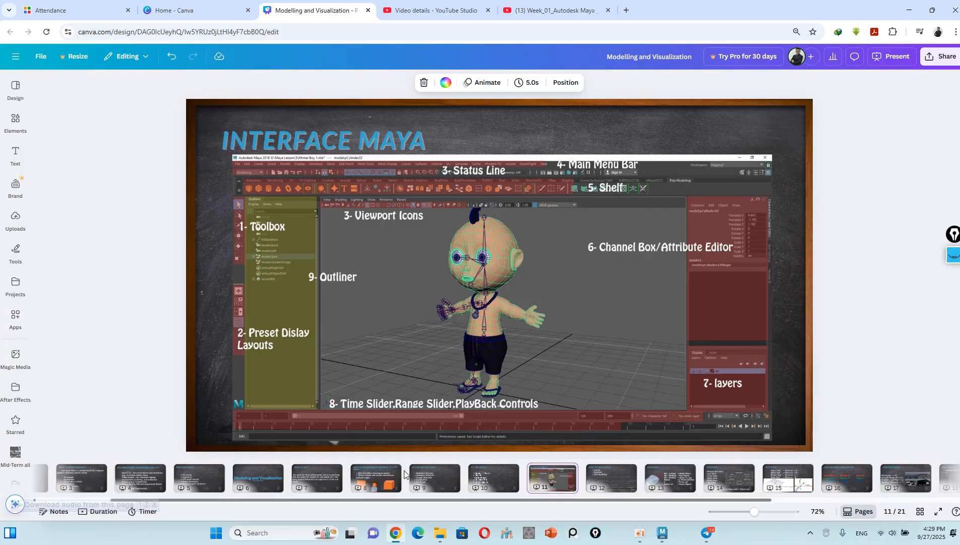
pyautogui.click(610, 481)
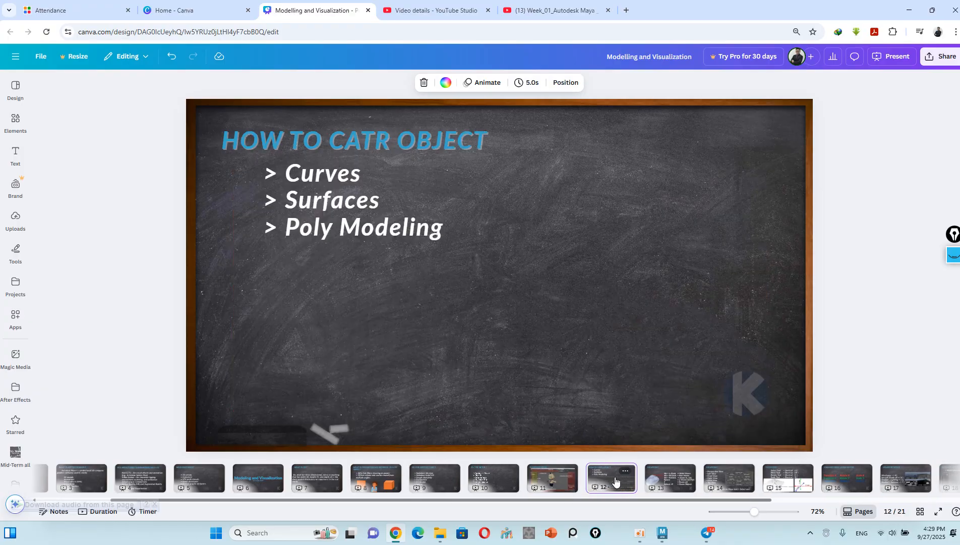
pyautogui.click(358, 177)
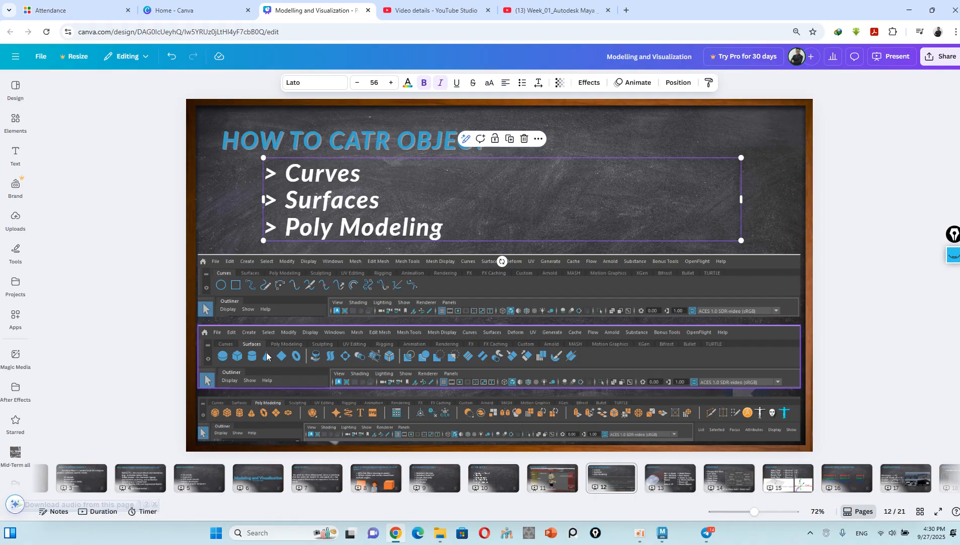
pyautogui.click(237, 422)
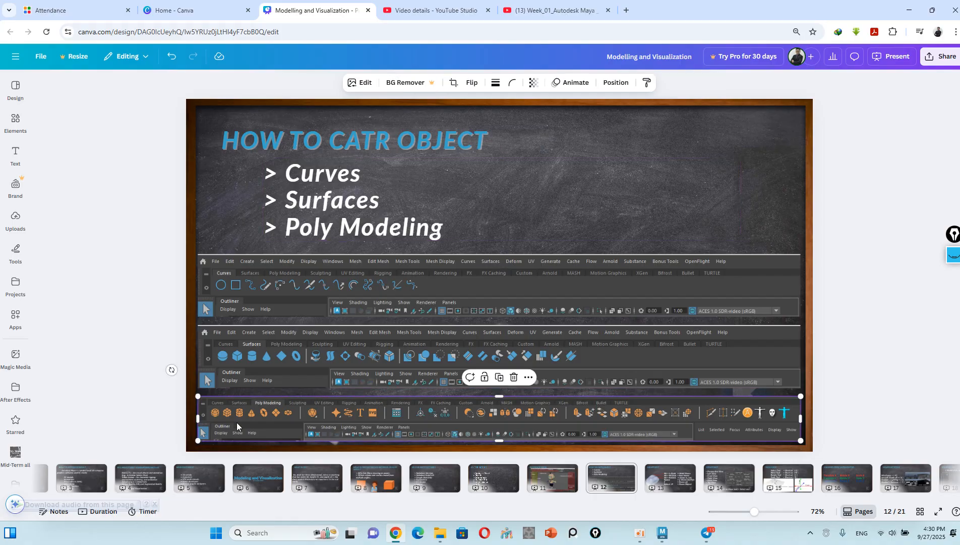
pyautogui.click(662, 530)
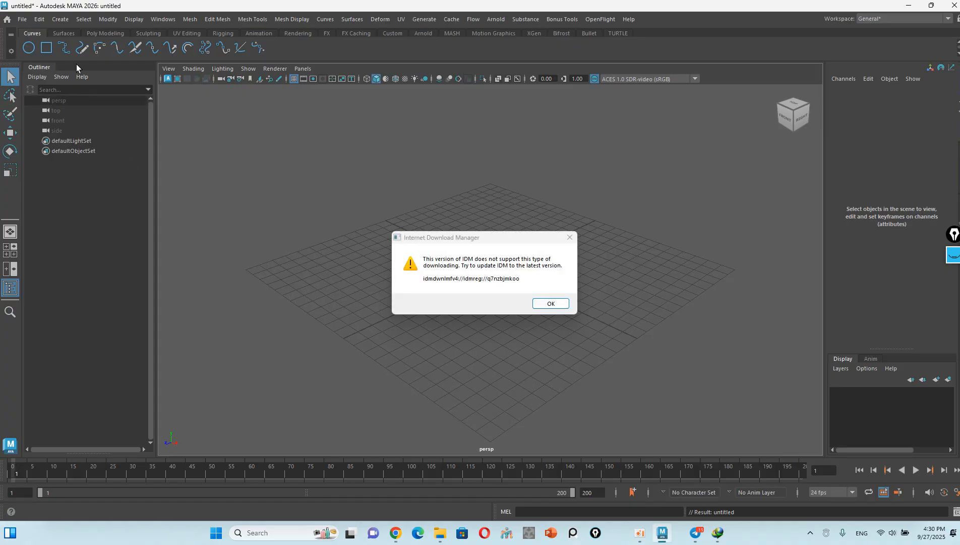
pyautogui.click(549, 303)
pyautogui.hotkey('alt', 'Tab')
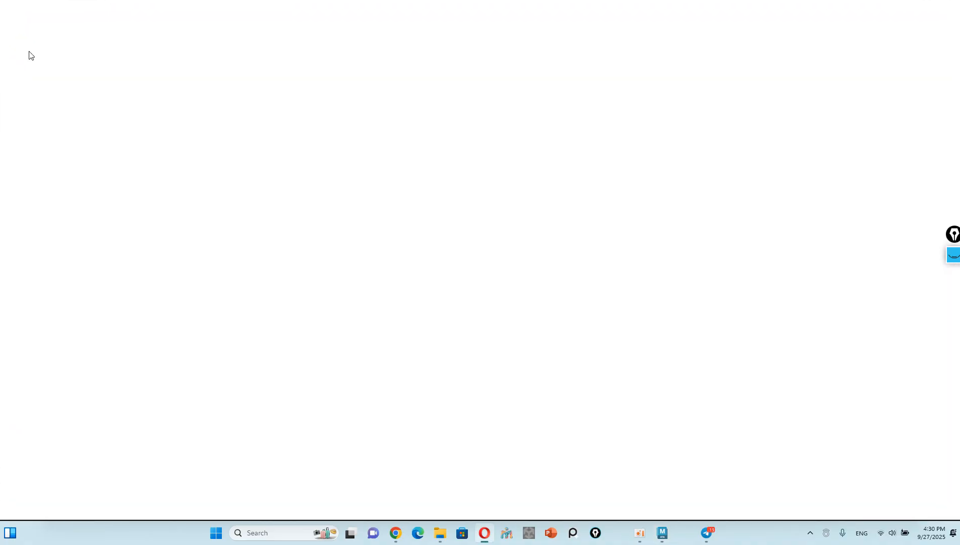
pyautogui.hotkey('alt', 'Tab')
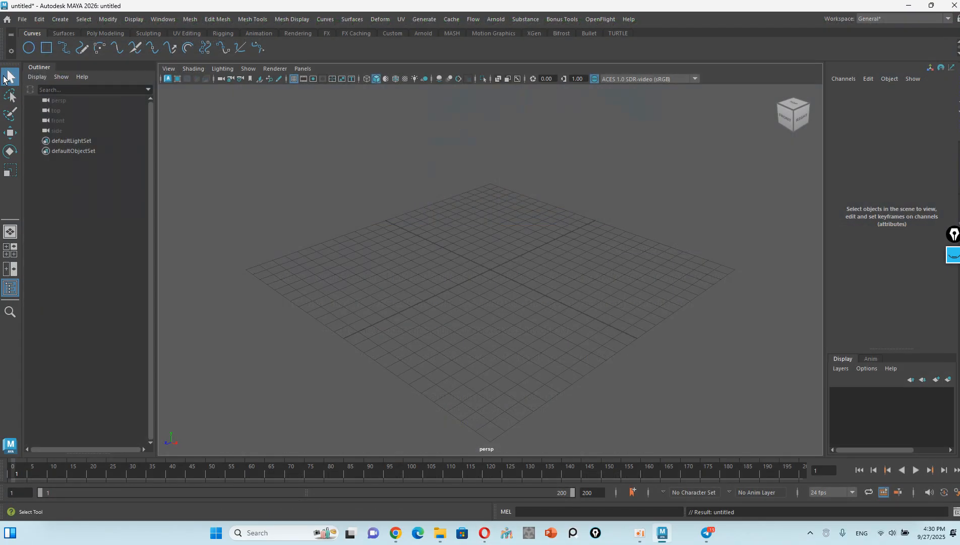
# Step: Create a NURBS circle at the grid centre, show it with the Move tool, and deselect it
pyautogui.click(28, 51)
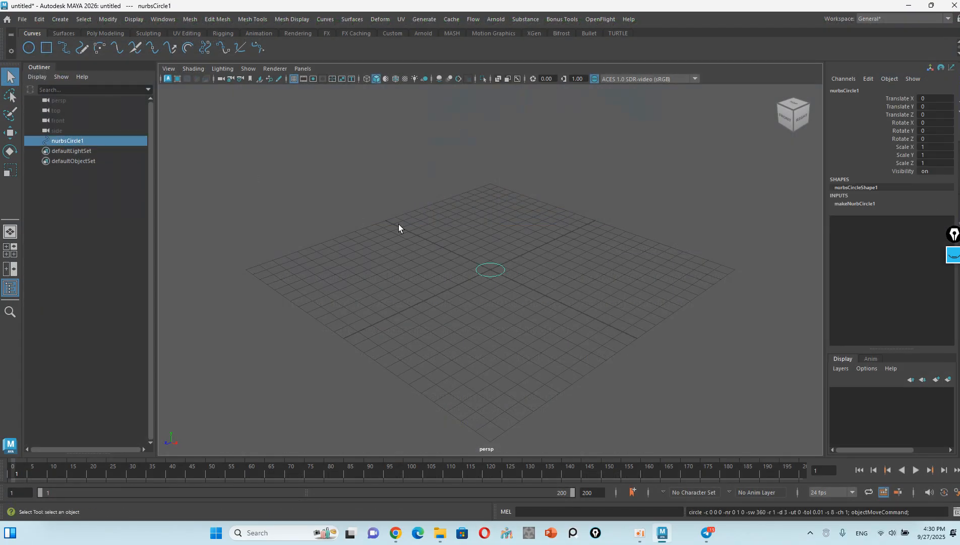
pyautogui.scroll(3, 489, 269)
pyautogui.press('w')
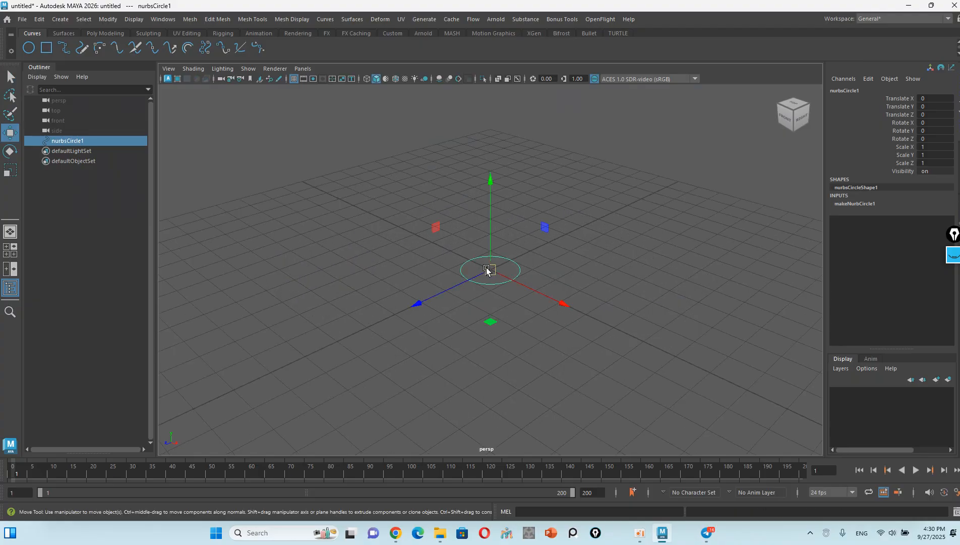
pyautogui.scroll(2, 507, 252)
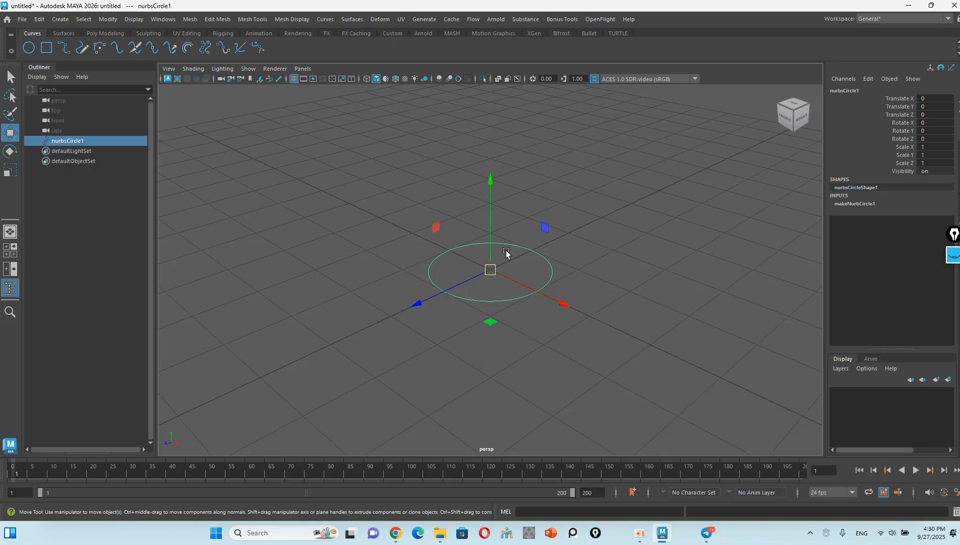
pyautogui.scroll(-5, 507, 247)
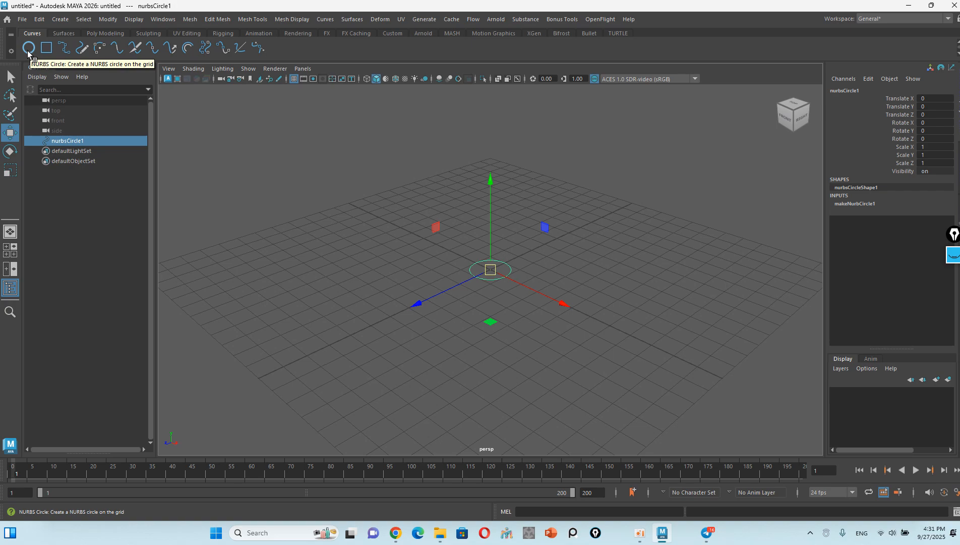
pyautogui.moveTo(345, 259); pyautogui.dragTo(397, 387)
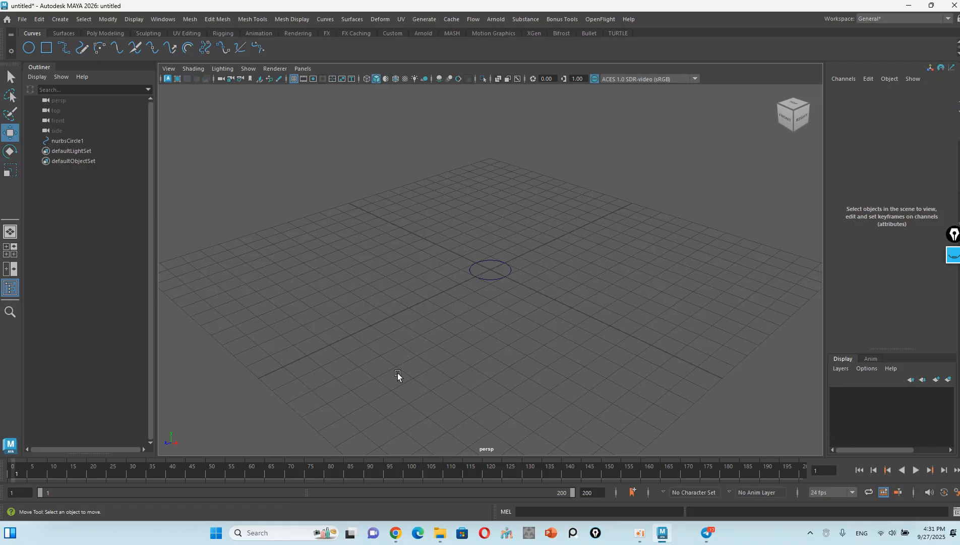
# Step: Add a NURBS square inside the circle and draw two freehand curves around them with the Pencil Curve tool
pyautogui.click(46, 48)
pyautogui.scroll(5, 486, 292)
pyautogui.click(81, 50)
pyautogui.moveTo(342, 386)
pyautogui.mouseDown()
pyautogui.moveTo(298, 285)
pyautogui.moveTo(696, 151)
pyautogui.mouseUp()
pyautogui.moveTo(688, 234); pyautogui.dragTo(740, 360)
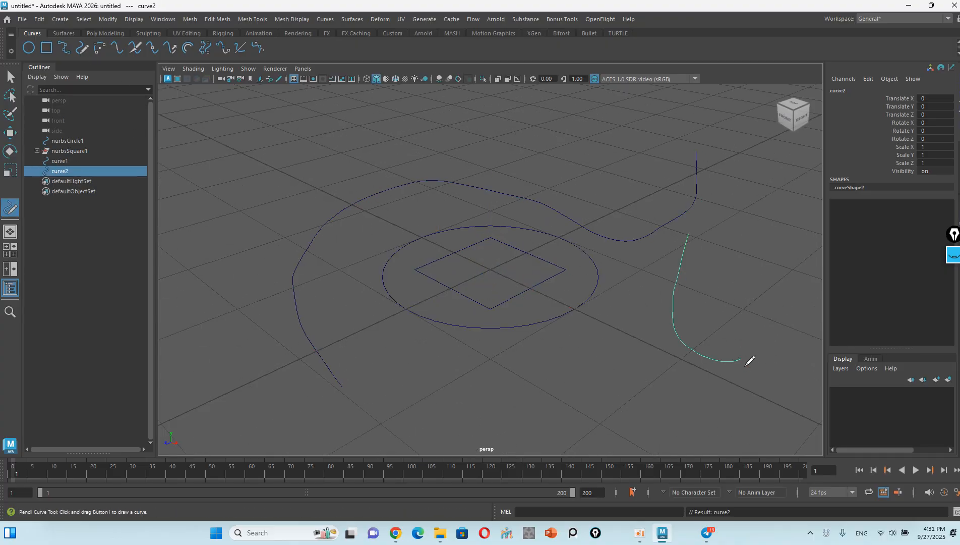
# Step: Hide the viewport grid and create a NURBS sphere and a NURBS cylinder at the origin
pyautogui.click(293, 79)
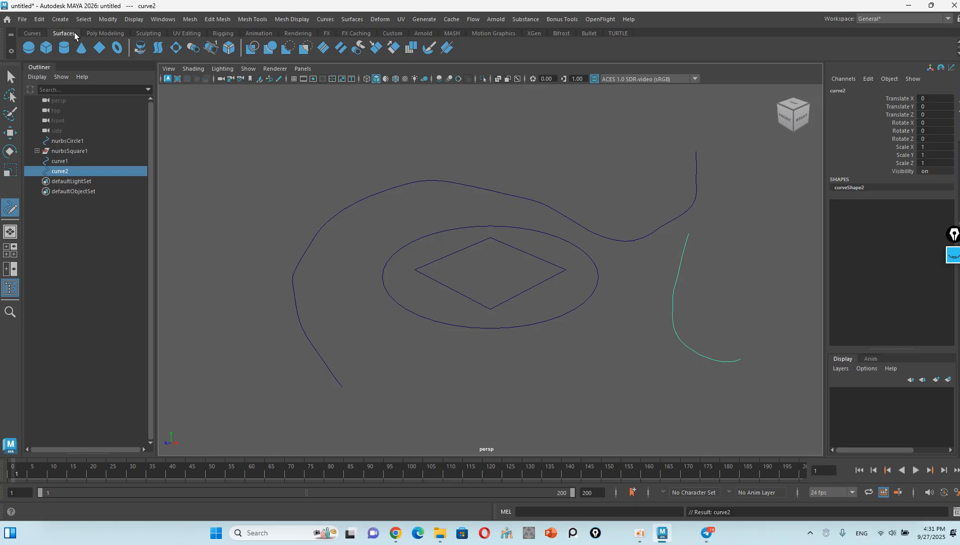
pyautogui.click(29, 48)
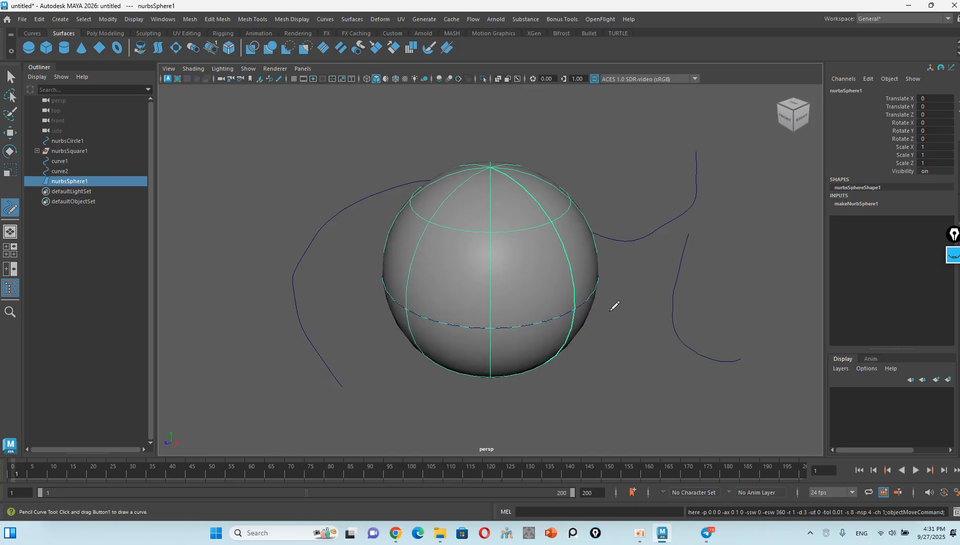
pyautogui.click(65, 47)
pyautogui.scroll(-3, 614, 336)
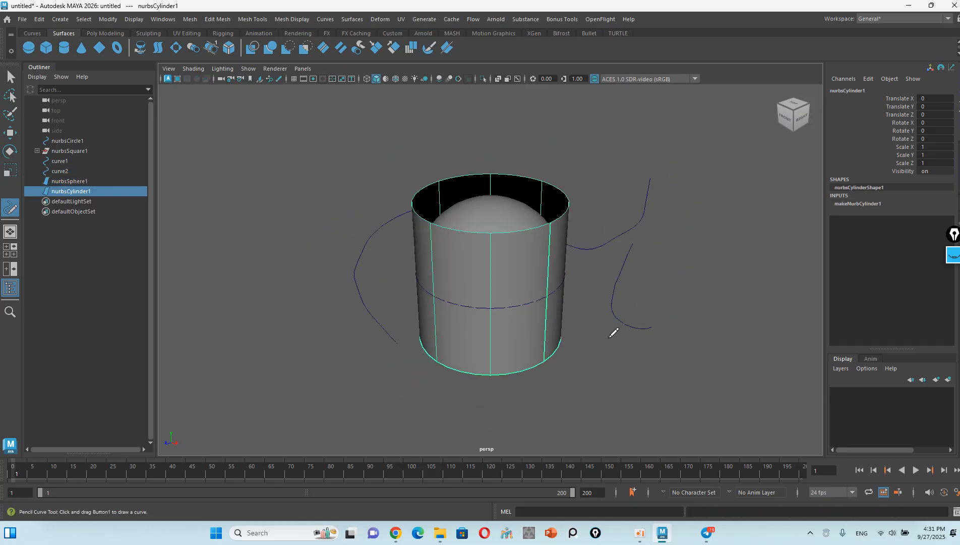
# Step: Move the cylinder along X to -3.894, deselect it, and display wireframe on shaded
pyautogui.press('w')
pyautogui.moveTo(560, 306); pyautogui.dragTo(382, 224)
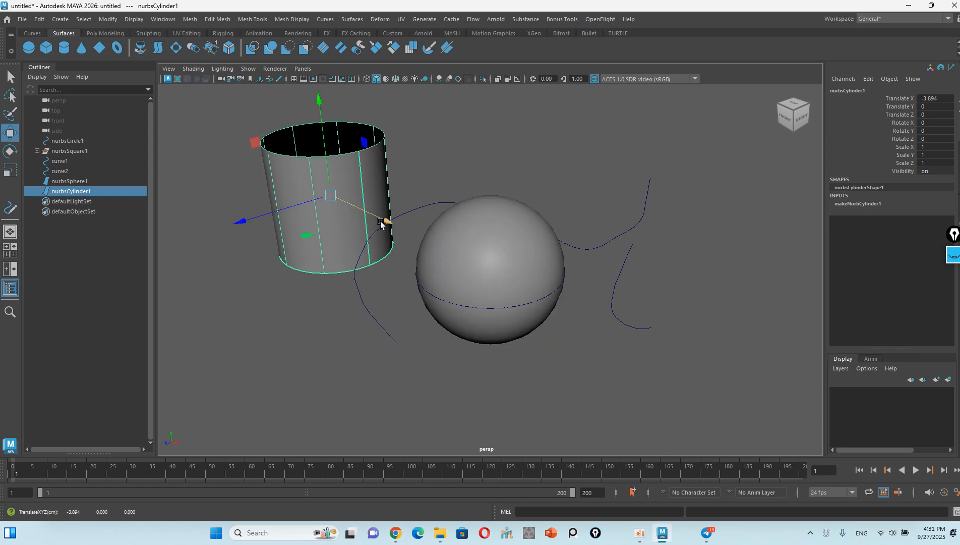
pyautogui.click(552, 144)
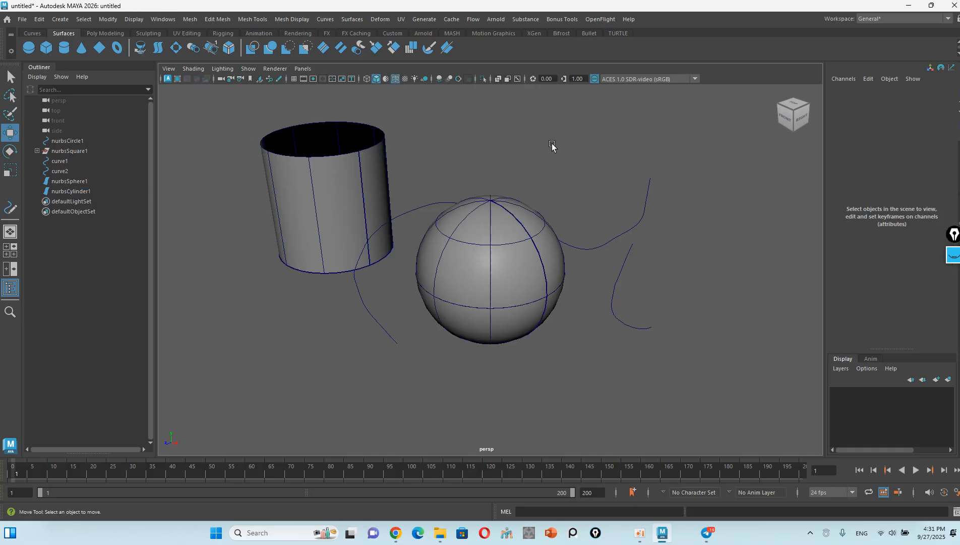
# Step: Move the NURBS sphere along Z to -5.284
pyautogui.click(498, 261)
pyautogui.moveTo(456, 288); pyautogui.dragTo(662, 157)
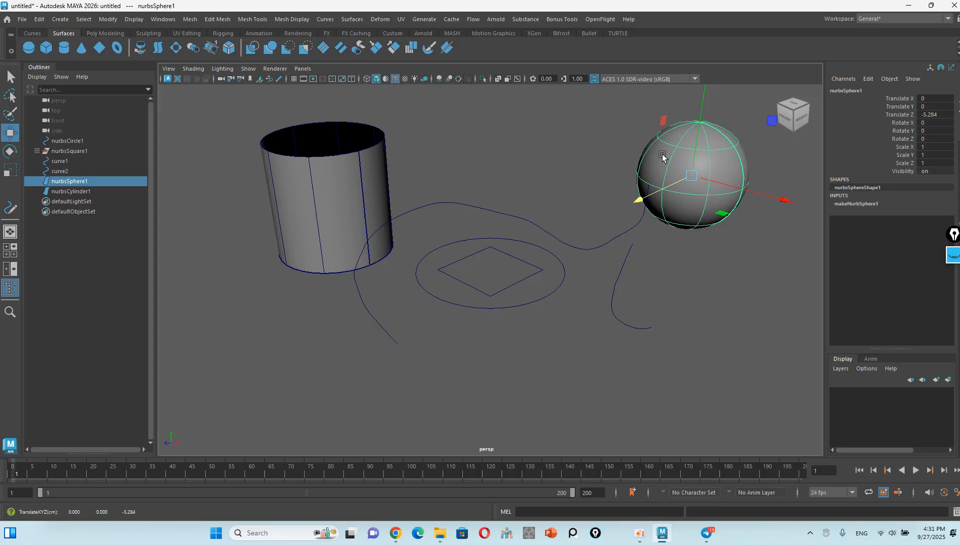
# Step: Create a polygon cube moved along Z to 2.43 and a polygon cone moved along X to 2.746
pyautogui.click(105, 34)
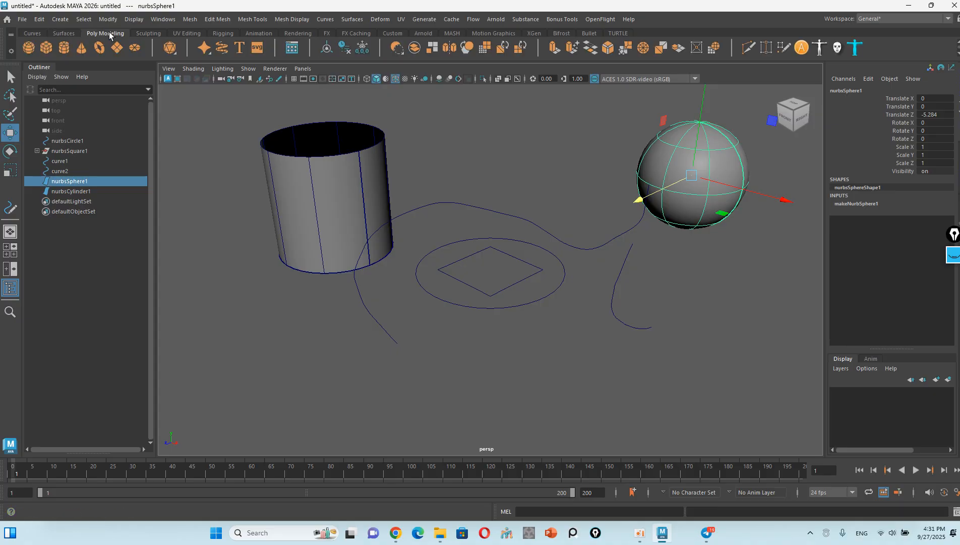
pyautogui.click(48, 50)
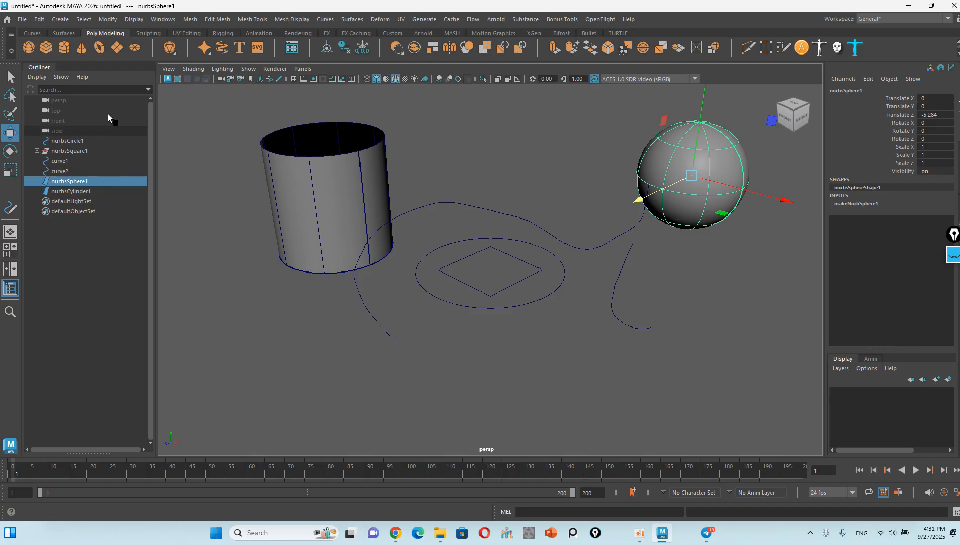
pyautogui.moveTo(474, 279); pyautogui.dragTo(311, 358)
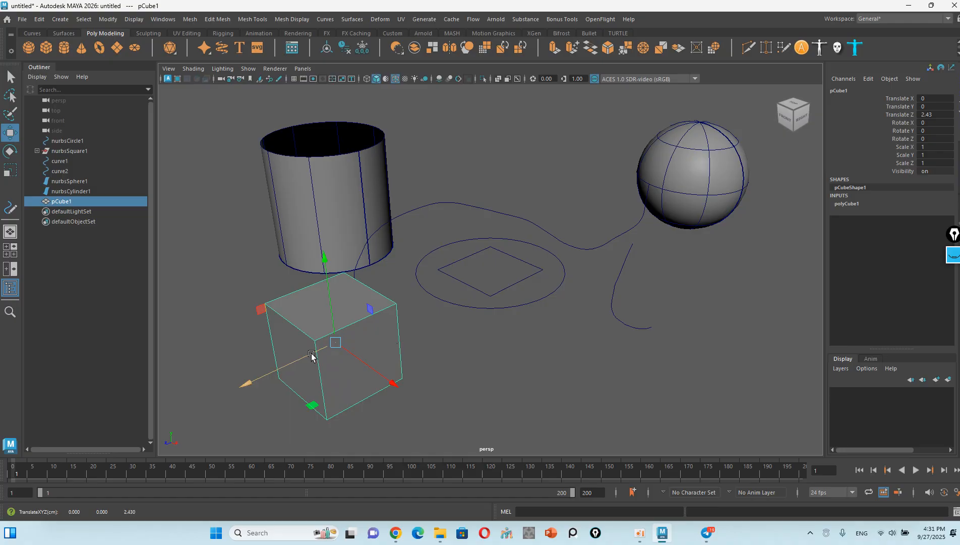
pyautogui.click(83, 49)
pyautogui.moveTo(564, 305); pyautogui.dragTo(776, 381)
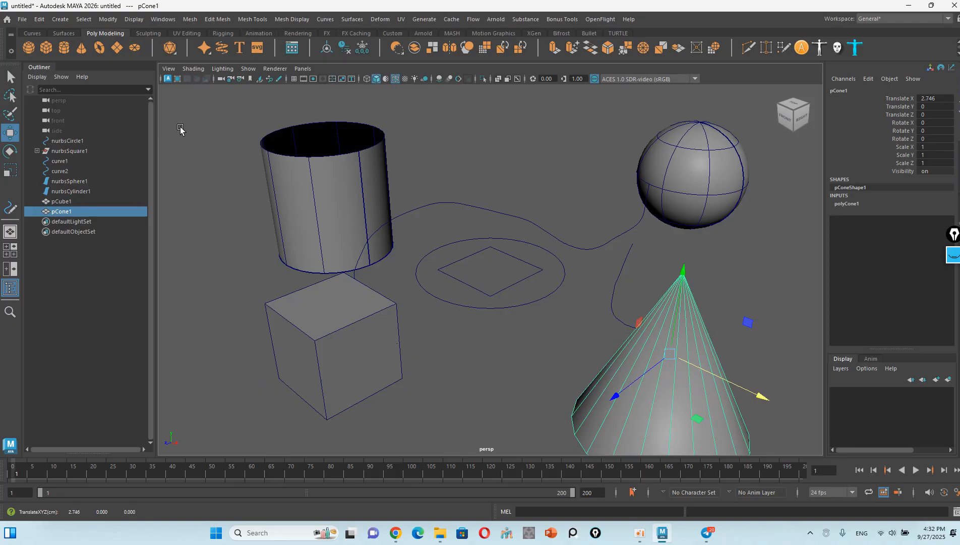
# Step: Create a polygon torus at the origin and a polygon plane moved to X -2.667 and Z 2.584
pyautogui.click(99, 49)
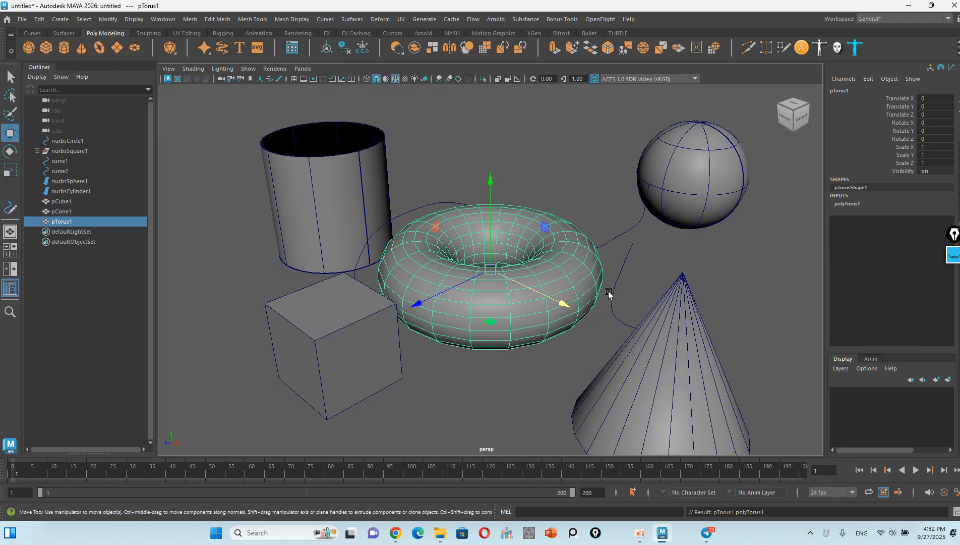
pyautogui.click(117, 49)
pyautogui.moveTo(490, 321); pyautogui.dragTo(191, 318)
pyautogui.moveTo(472, 307); pyautogui.dragTo(449, 311)
pyautogui.keyDown('alt'); pyautogui.moveTo(510, 315); pyautogui.dragTo(597, 292, button='middle'); pyautogui.keyUp('alt')
pyautogui.keyDown('alt'); pyautogui.moveTo(596, 293); pyautogui.dragTo(575, 296, button='right'); pyautogui.keyUp('alt')
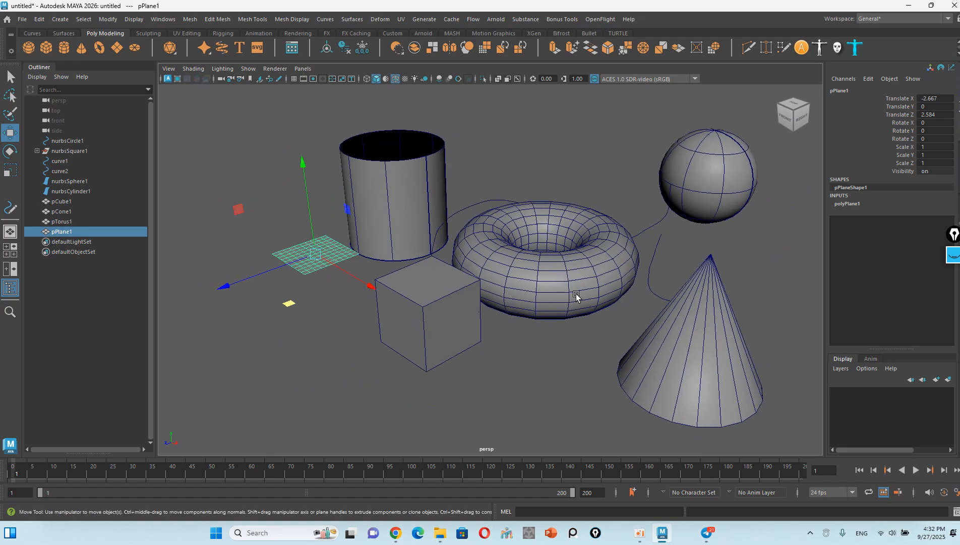
# Step: Review the Curves, Surfaces and Poly Modeling shelf tools against the matching primitives and curve tools among the Create commands
pyautogui.click(32, 33)
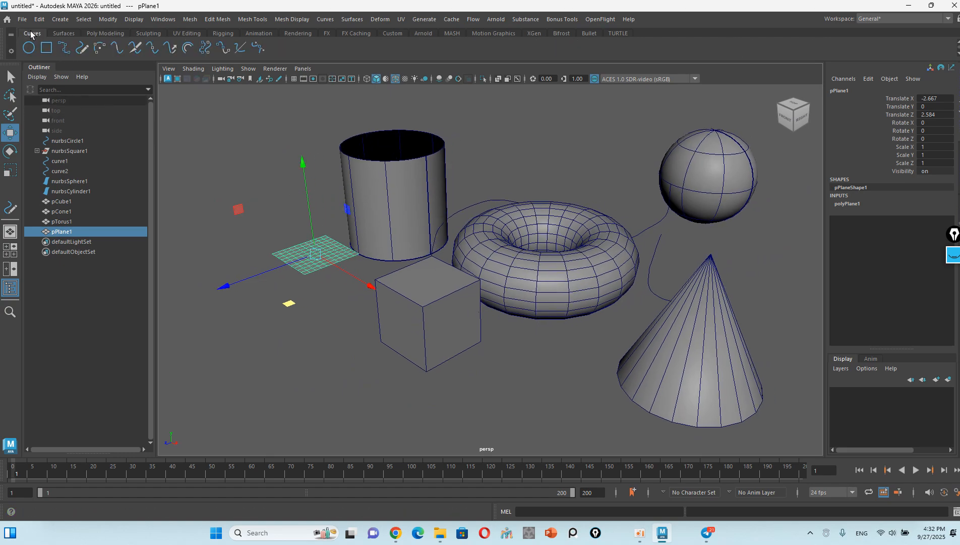
pyautogui.click(63, 33)
pyautogui.click(88, 33)
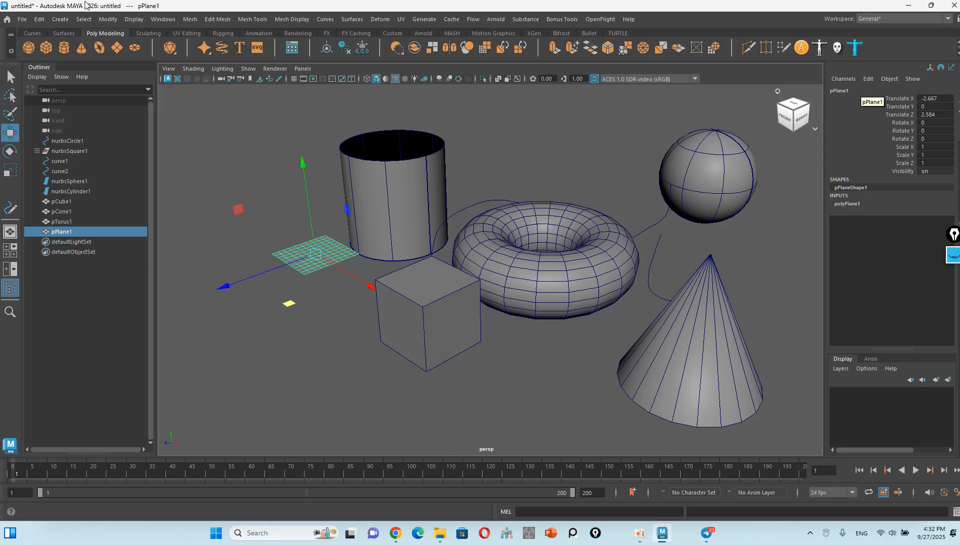
pyautogui.click(38, 33)
pyautogui.click(111, 34)
pyautogui.click(60, 19)
pyautogui.moveTo(84, 19)
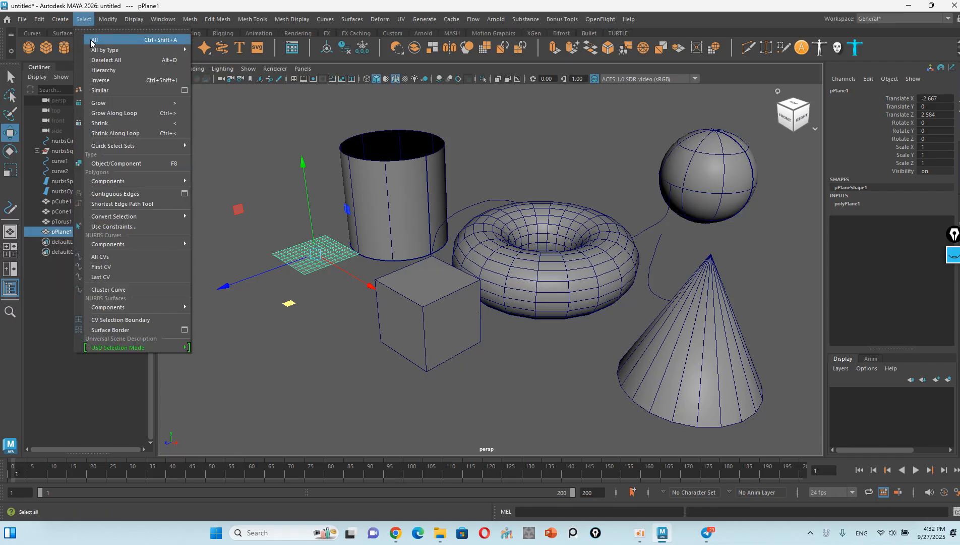
pyautogui.moveTo(101, 58)
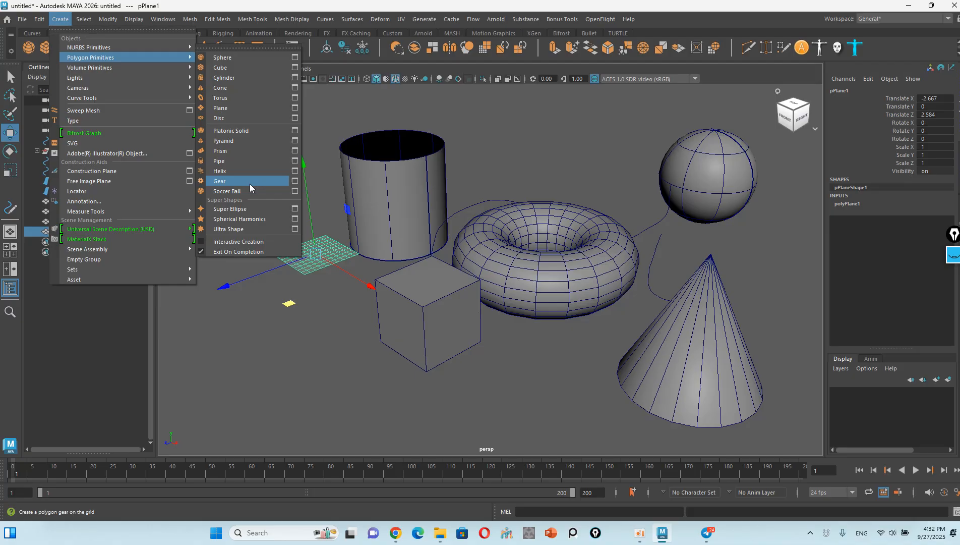
pyautogui.moveTo(148, 100)
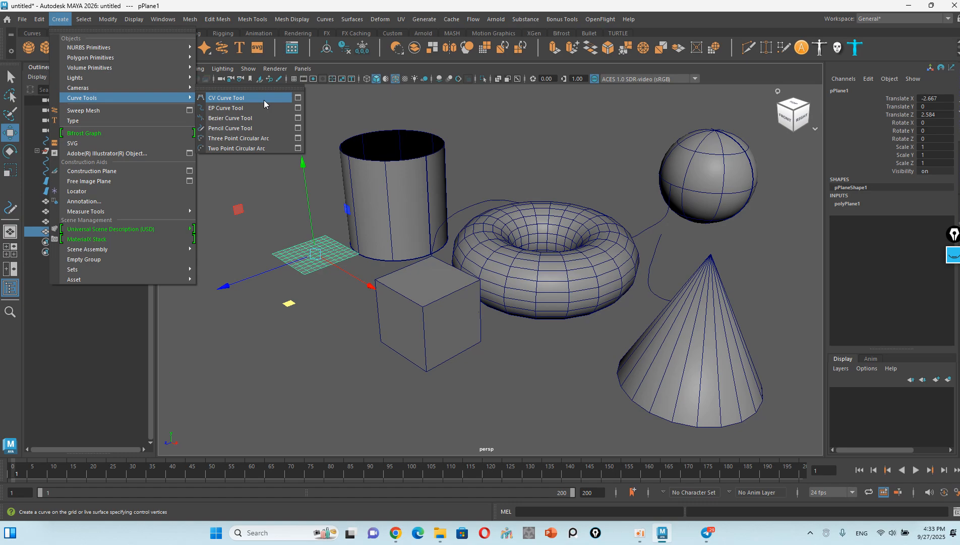
pyautogui.click(633, 177)
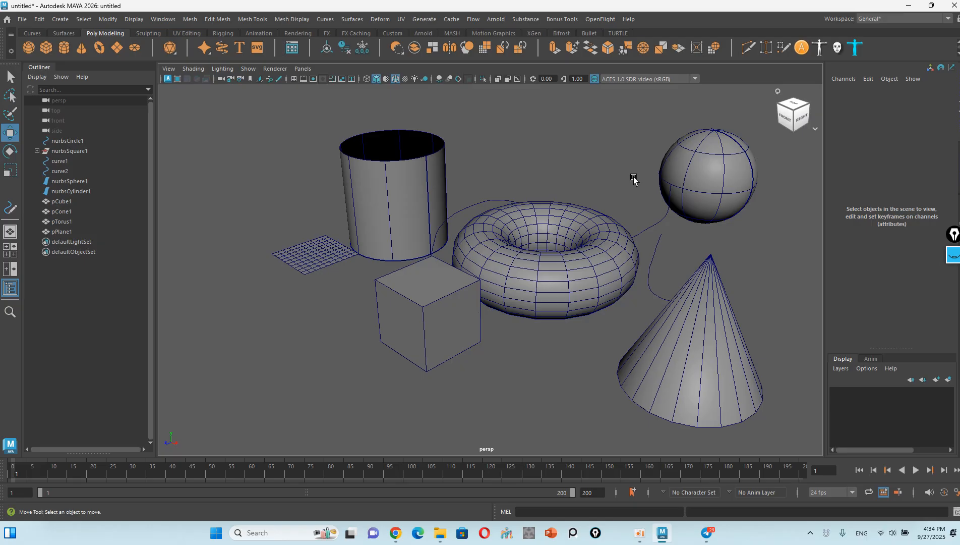
# Step: Start a new scene without saving the current one and show the viewport grid
pyautogui.hotkey('ctrl', 'n')
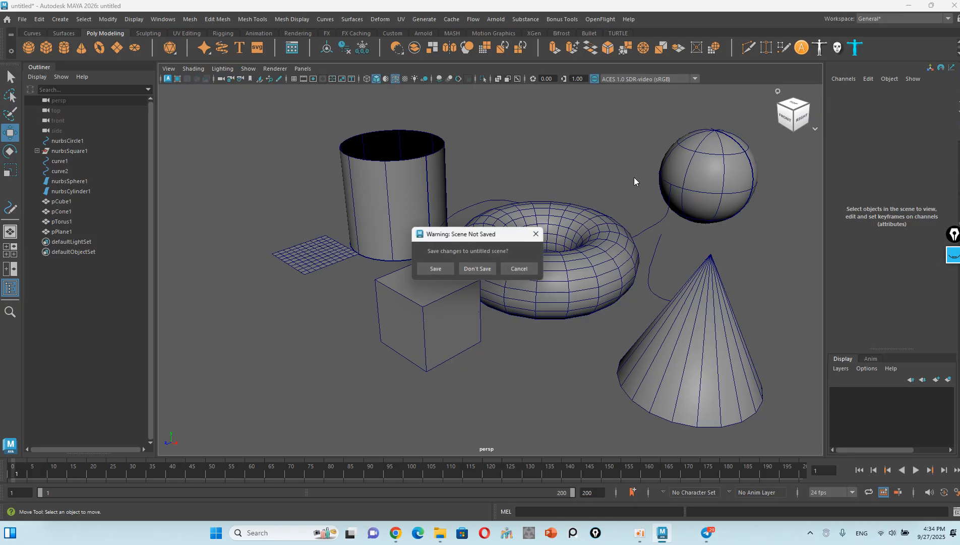
pyautogui.click(478, 268)
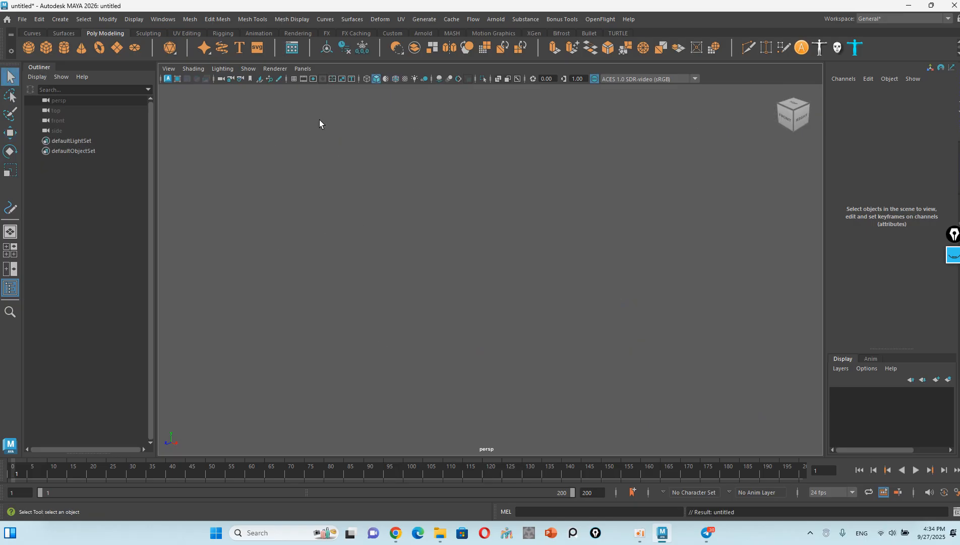
pyautogui.click(293, 79)
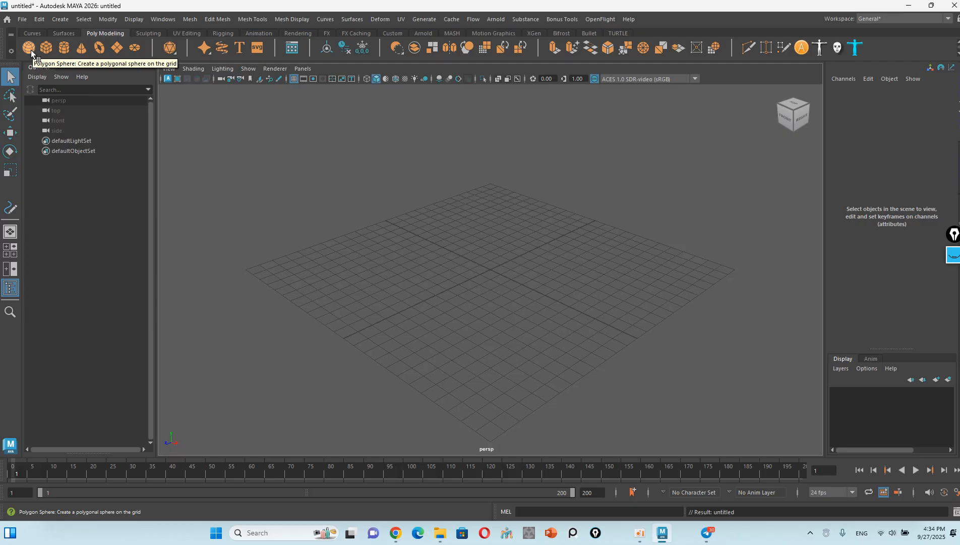
# Step: Compare the creation tools offered for curves, NURBS surfaces and polygon modeling
pyautogui.click(32, 32)
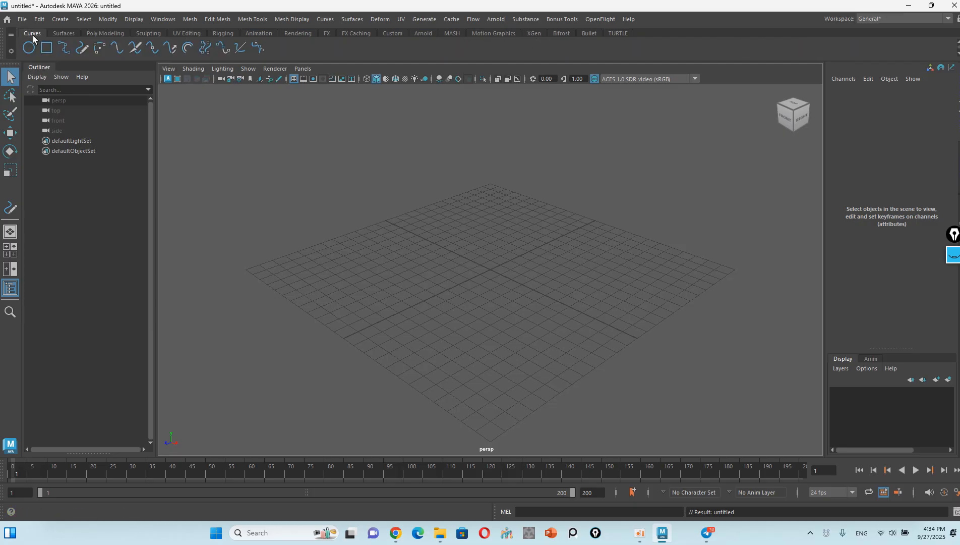
pyautogui.click(63, 32)
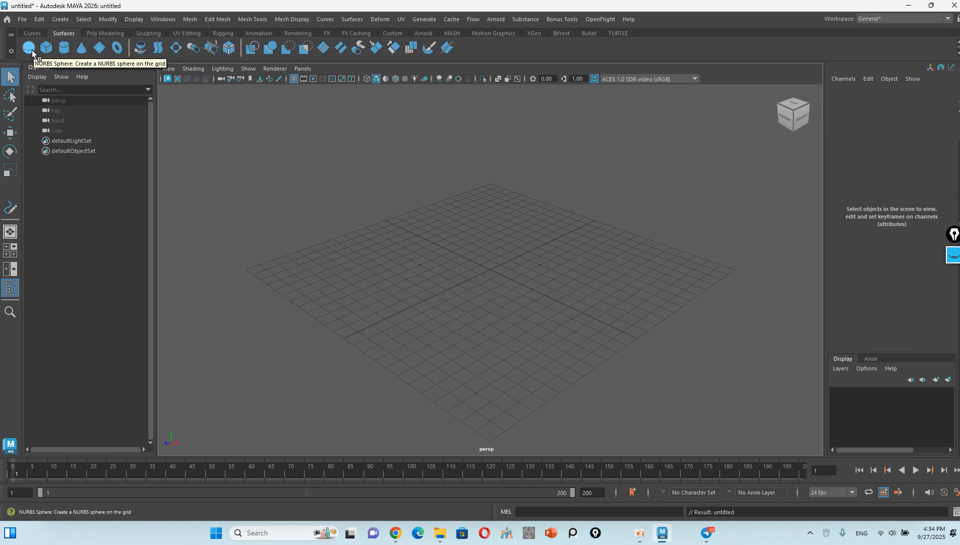
pyautogui.click(97, 33)
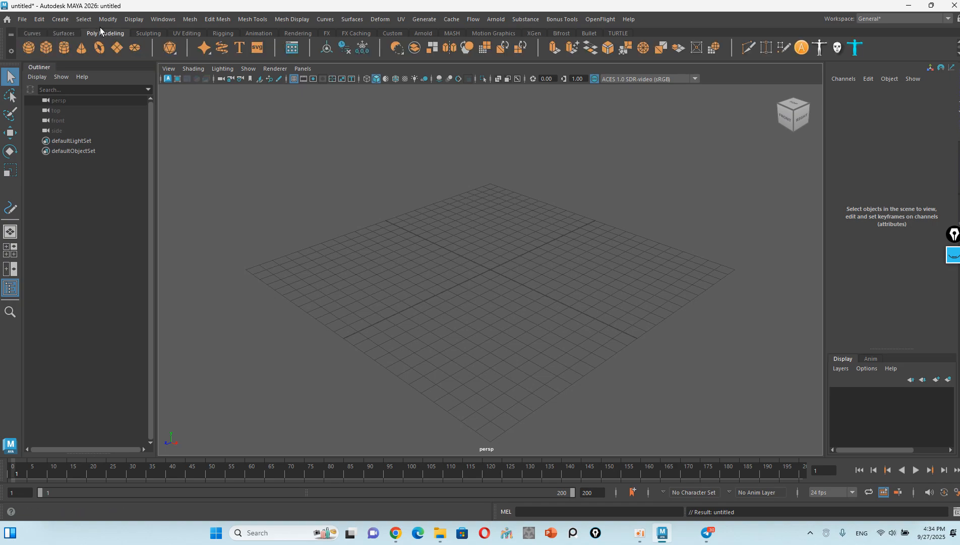
pyautogui.click(30, 33)
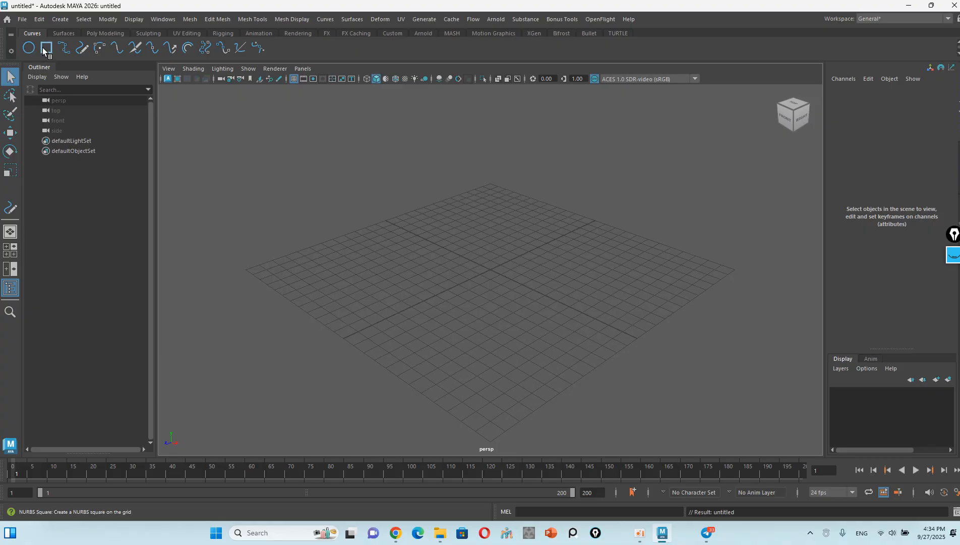
pyautogui.click(65, 32)
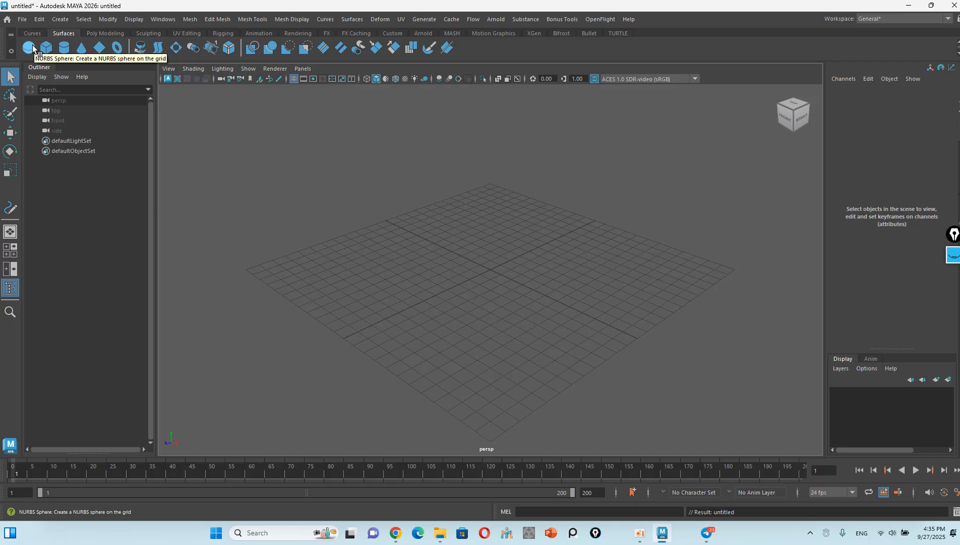
# Step: Create a polygon sphere at the grid centre, frame it in the view, and activate the Move tool
pyautogui.click(93, 34)
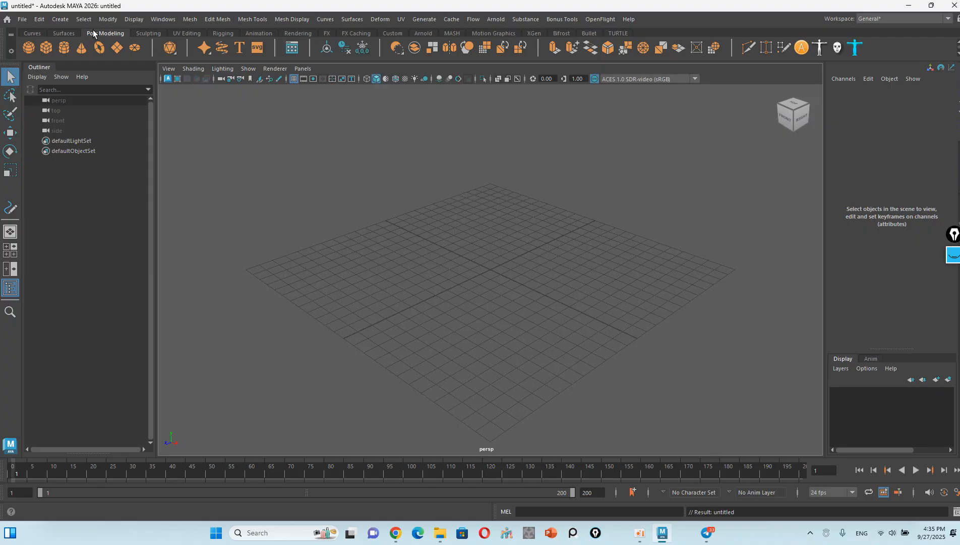
pyautogui.click(28, 48)
pyautogui.press('f')
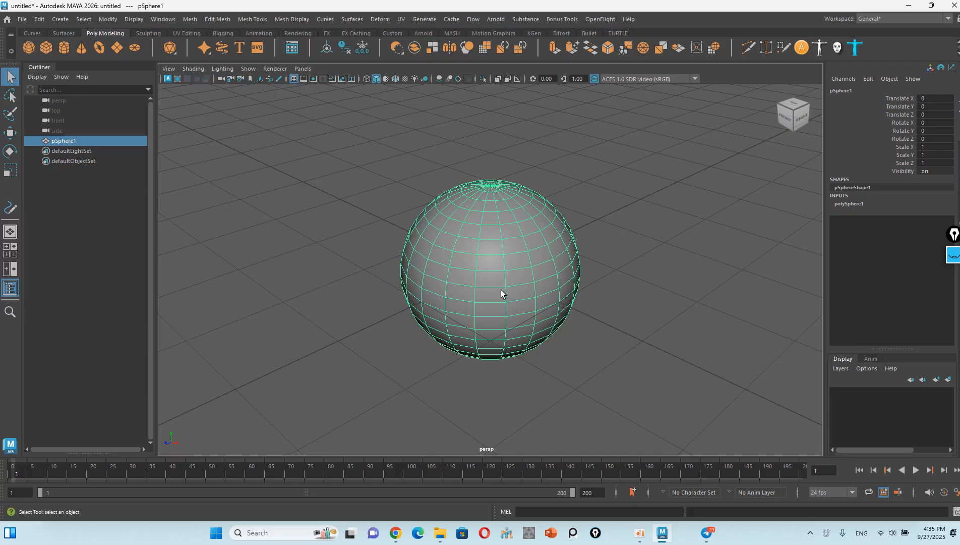
pyautogui.press('w')
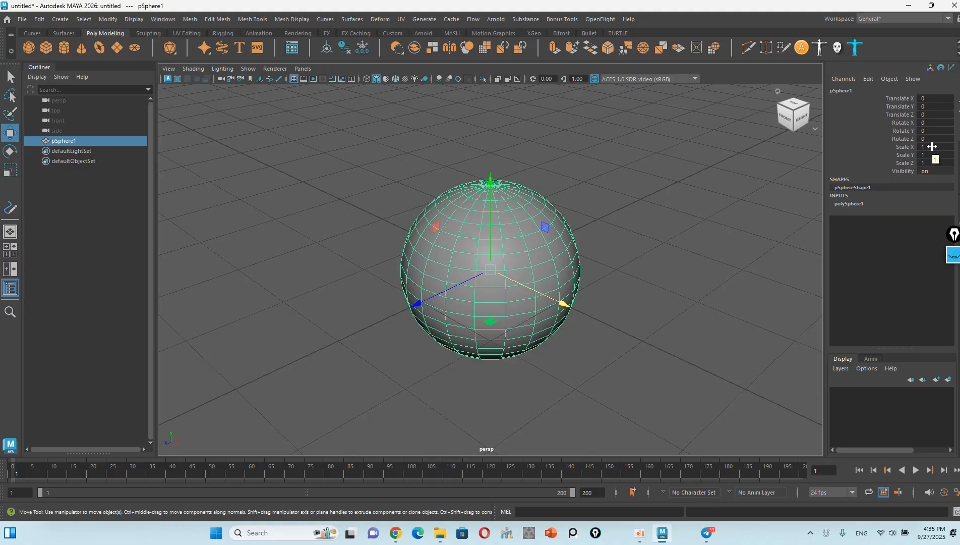
# Step: Expand the polygon sphere's creation attributes and set its radius to 5
pyautogui.click(850, 204)
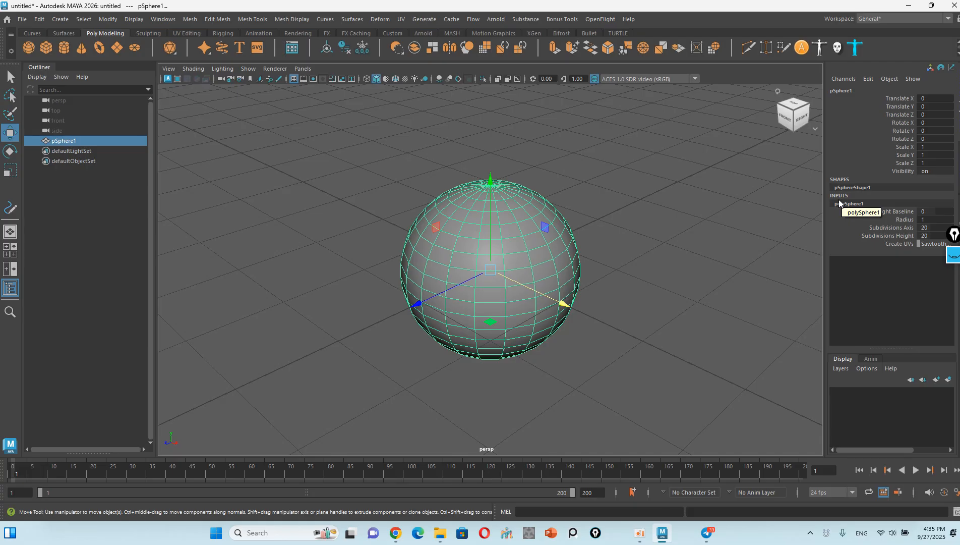
pyautogui.moveTo(926, 212); pyautogui.dragTo(923, 236)
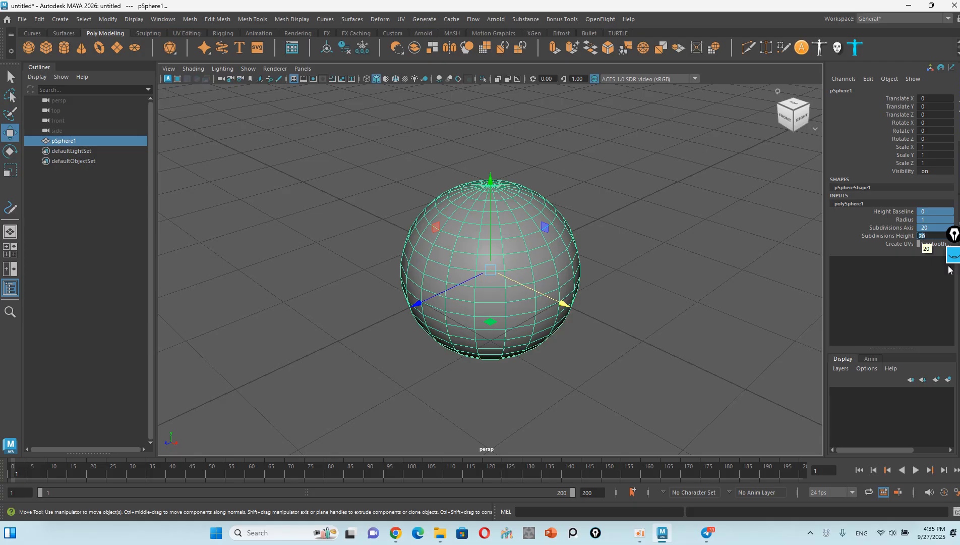
pyautogui.click(932, 221)
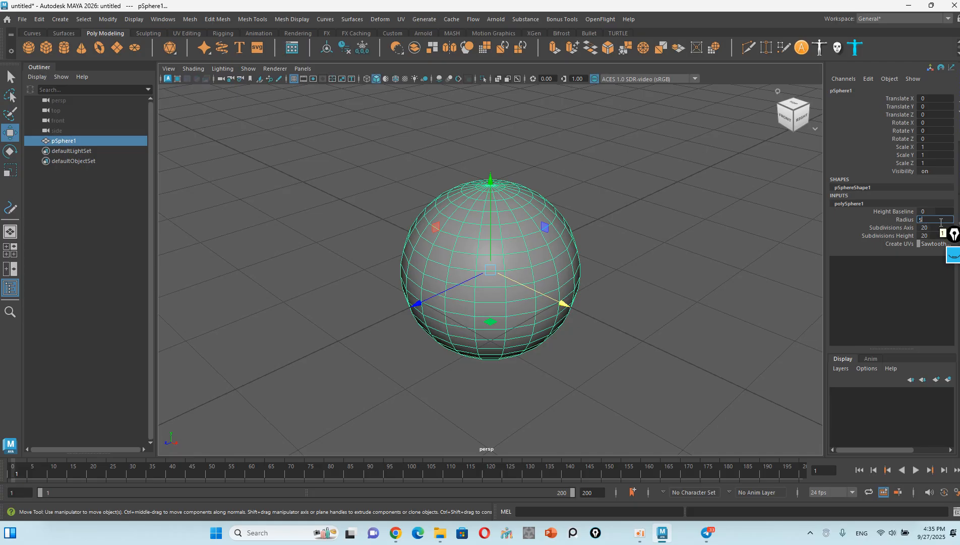
pyautogui.press('Return')
pyautogui.scroll(-5, 601, 261)
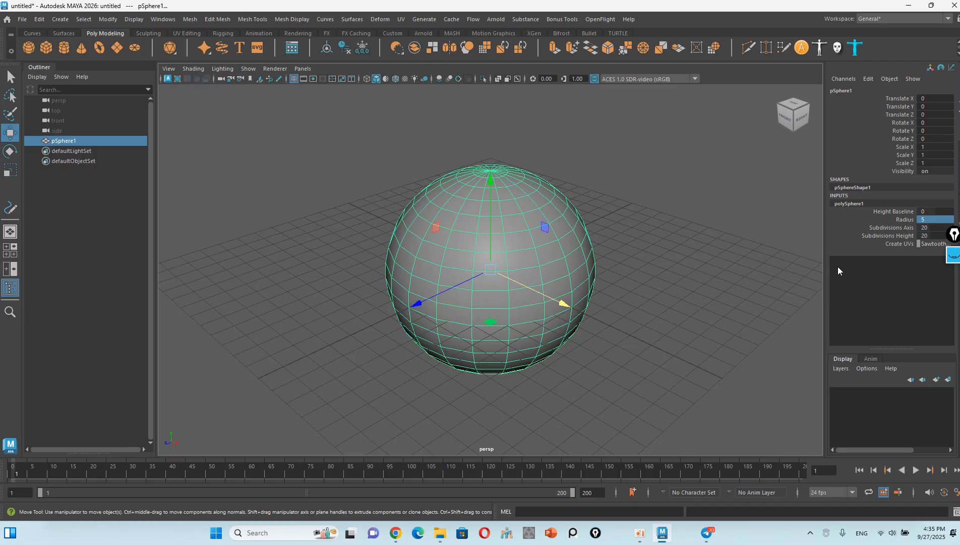
# Step: Set the sphere's Subdivisions Axis and Subdivisions Height to 12, deselect it, and display wireframe on shaded
pyautogui.click(934, 230)
pyautogui.keyDown('shift'); pyautogui.click(931, 235); pyautogui.keyUp('shift')
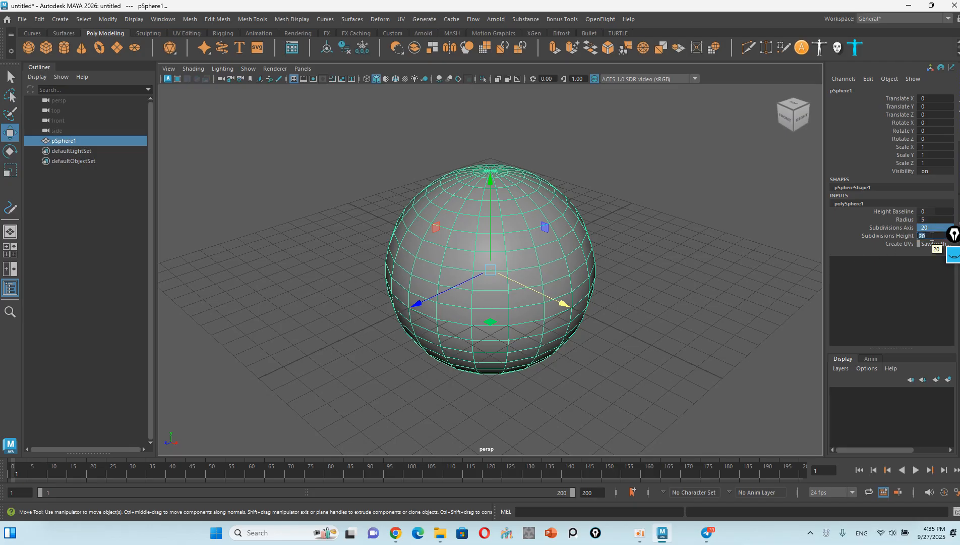
pyautogui.write('12')
pyautogui.press('Return')
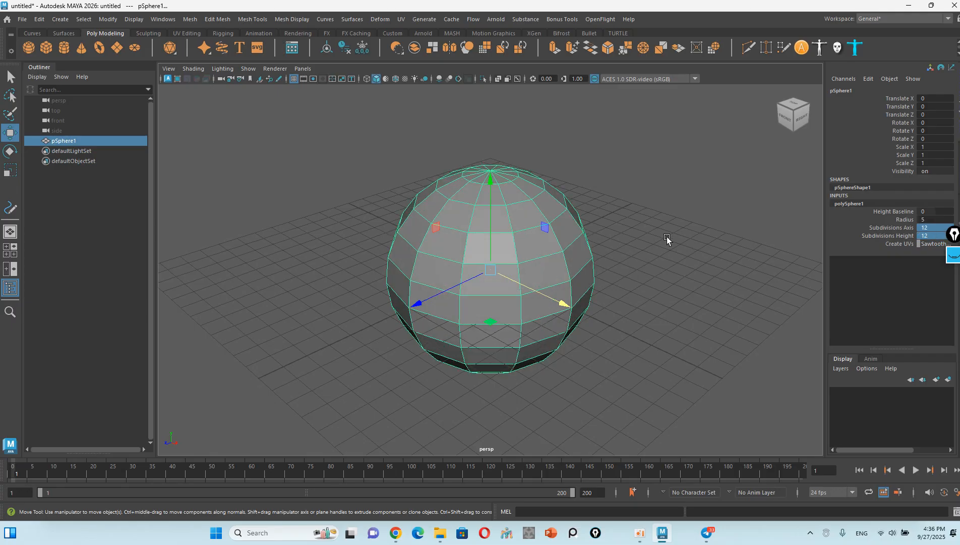
pyautogui.click(686, 225)
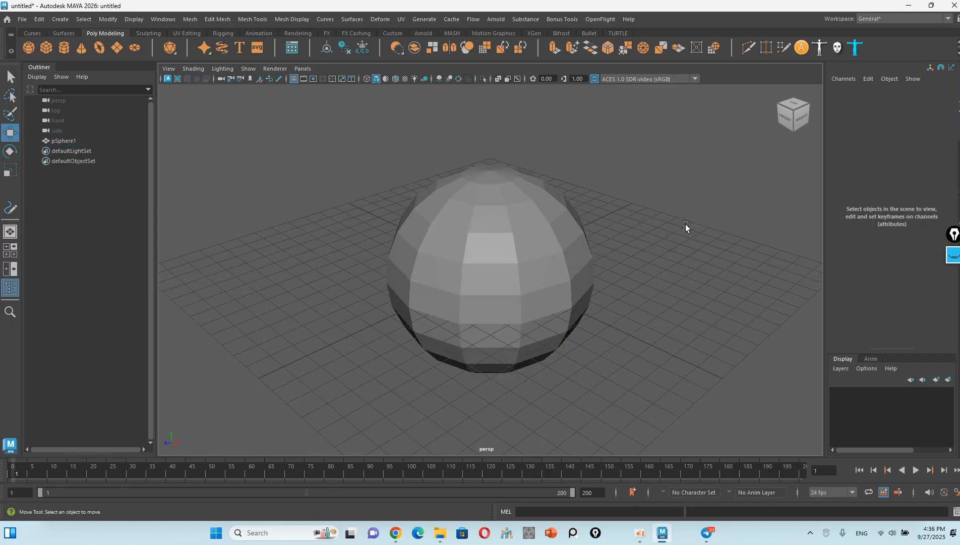
pyautogui.click(395, 81)
# Step: Select the sphere and examine its component modes and the categories for assigning a new material
pyautogui.click(488, 244)
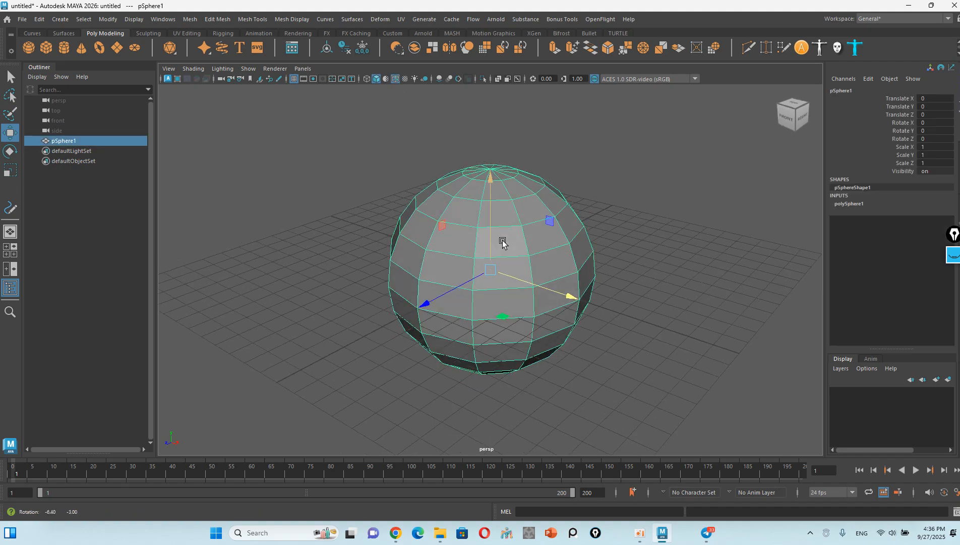
pyautogui.rightClick(502, 233)
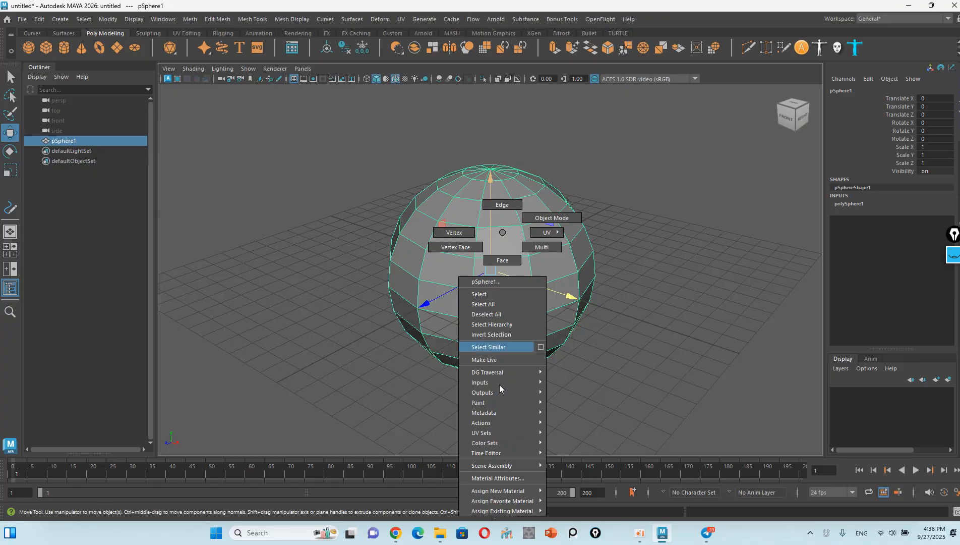
pyautogui.moveTo(515, 492)
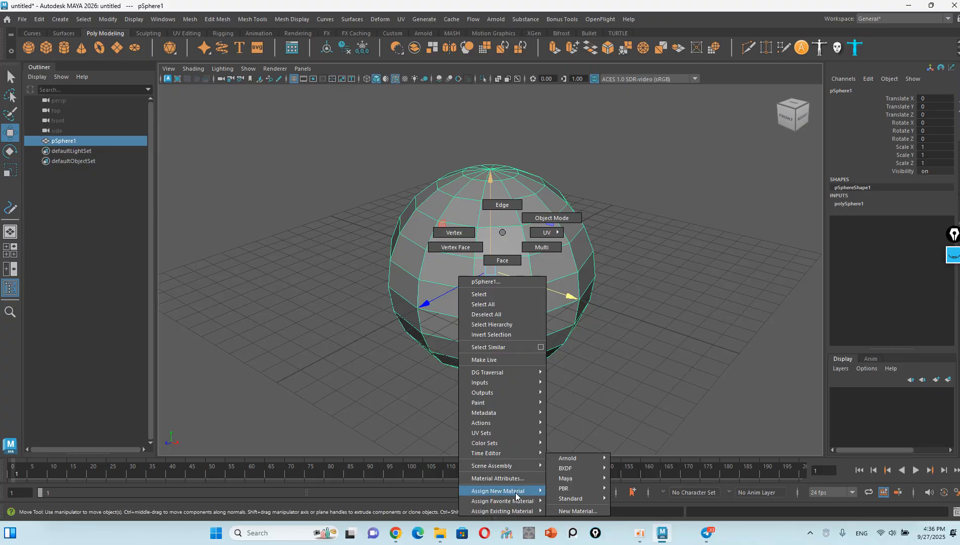
pyautogui.click(751, 305)
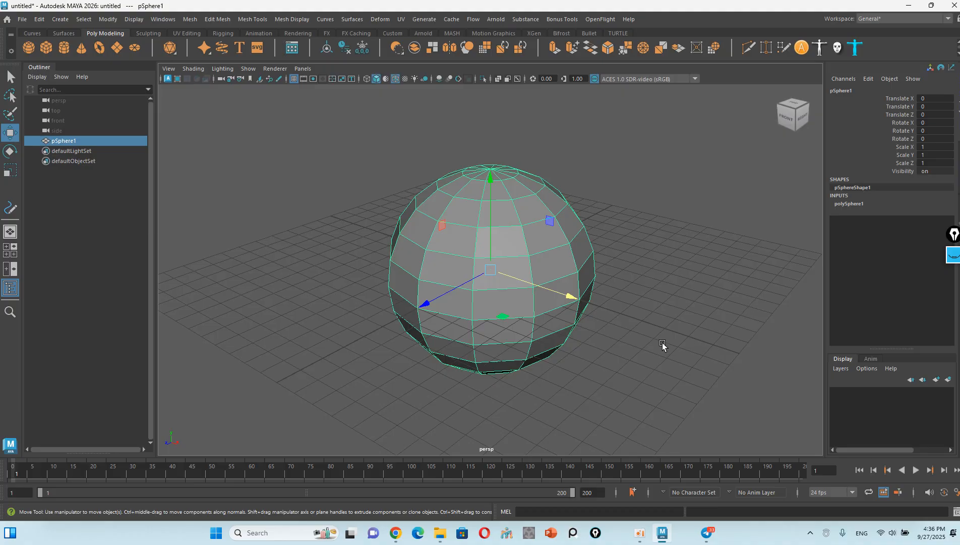
# Step: Switch the sphere to vertex mode and move its top pole vertex down to form a deep dimple
pyautogui.rightClick(516, 282)
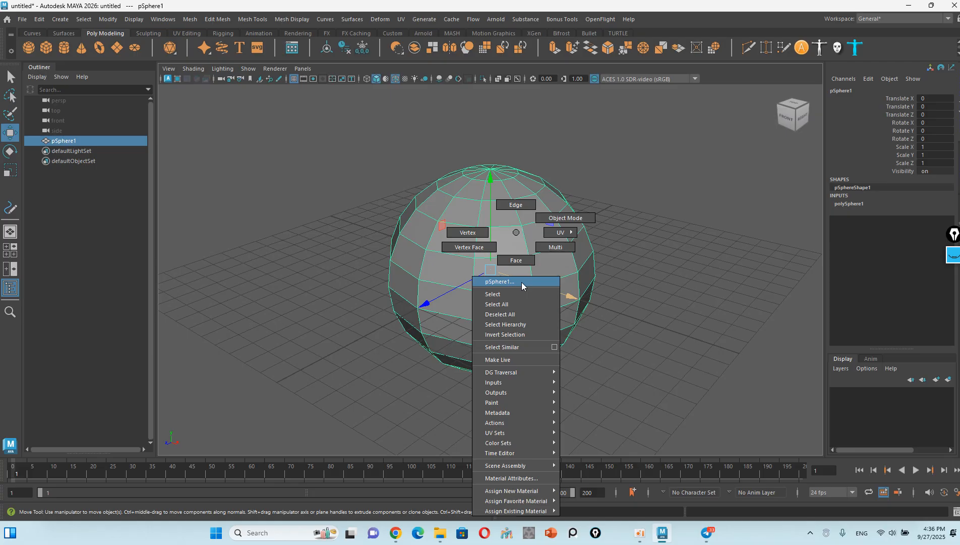
pyautogui.click(467, 232)
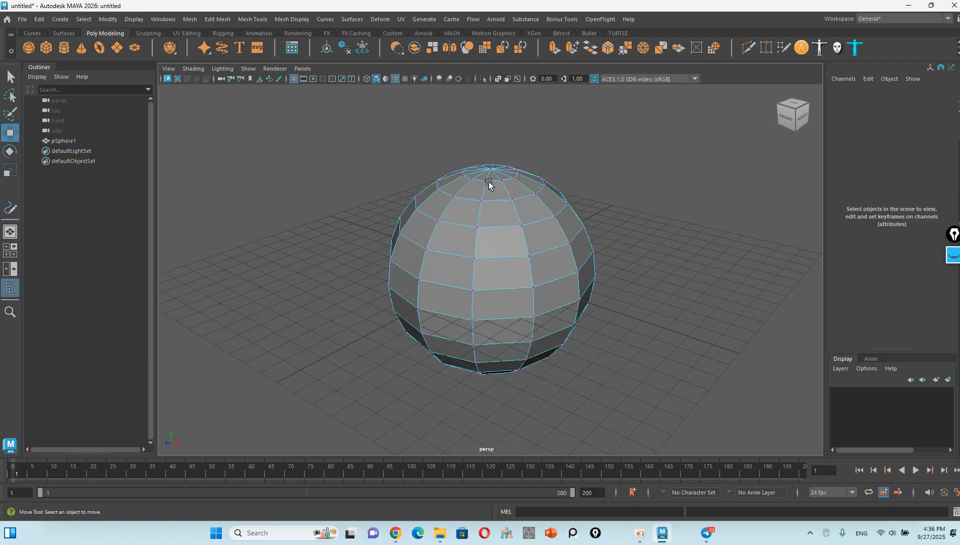
pyautogui.click(491, 172)
pyautogui.keyDown('alt'); pyautogui.moveTo(557, 261); pyautogui.dragTo(508, 252); pyautogui.keyUp('alt')
pyautogui.scroll(5, 542, 242)
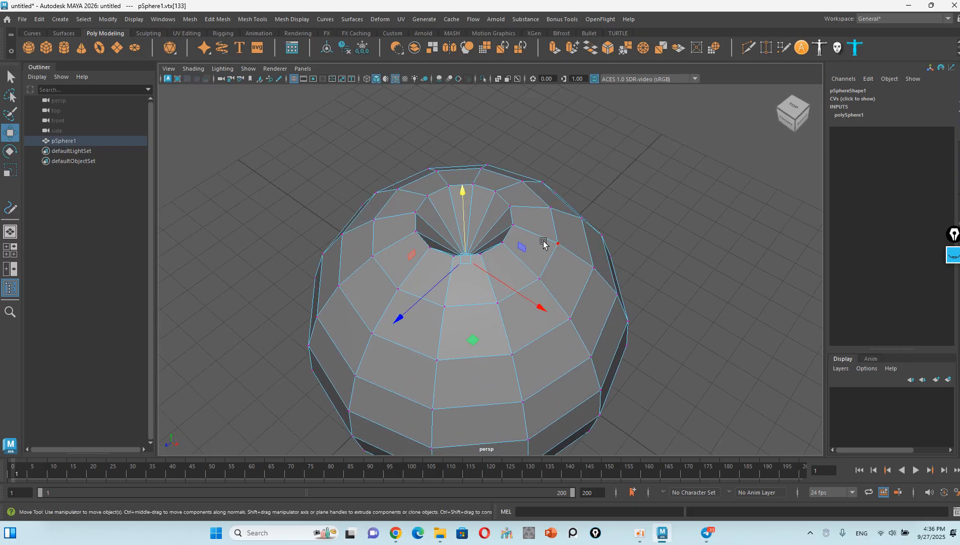
# Step: Switch to edge mode, select the edge loop around the dimple's rim and lower it slightly
pyautogui.rightClick(544, 245)
pyautogui.click(544, 205)
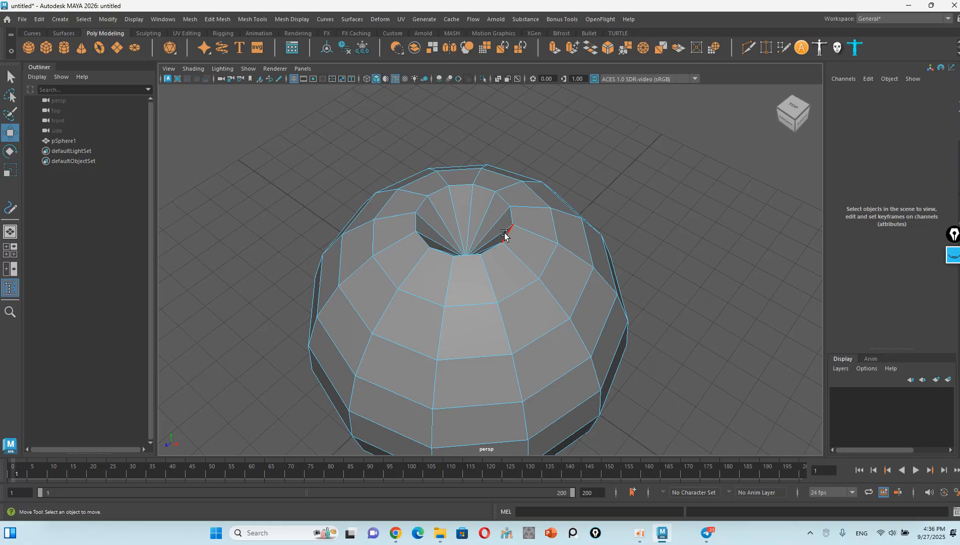
pyautogui.doubleClick(507, 230)
pyautogui.moveTo(461, 150); pyautogui.dragTo(462, 165)
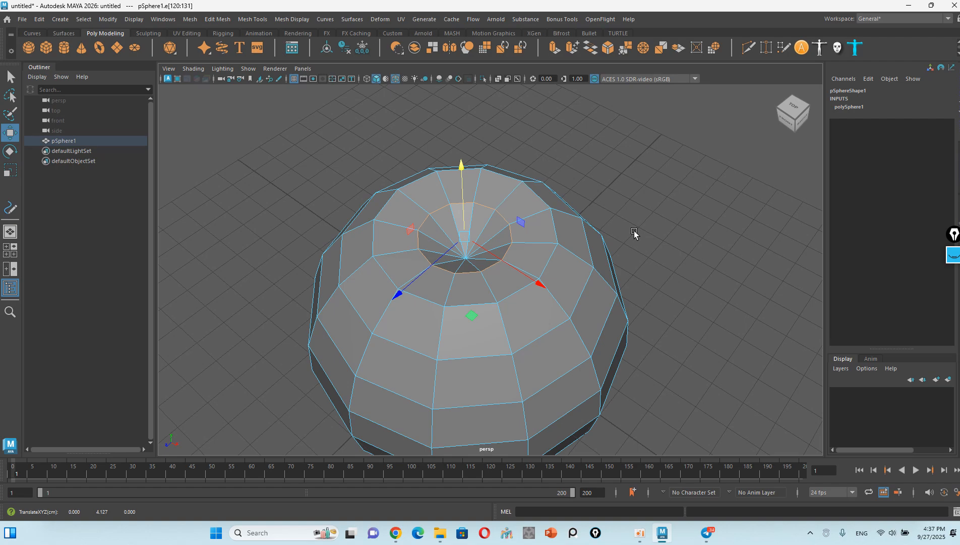
# Step: Select the second edge loop out from the dimple and move it downward
pyautogui.doubleClick(511, 301)
pyautogui.keyDown('alt'); pyautogui.moveTo(507, 306); pyautogui.dragTo(506, 259); pyautogui.keyUp('alt')
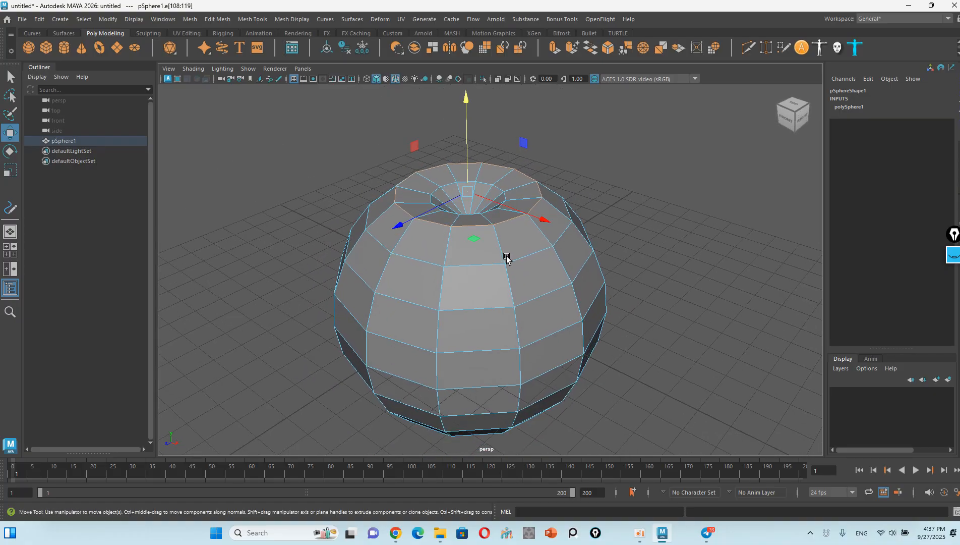
pyautogui.click(551, 207)
pyautogui.doubleClick(542, 193)
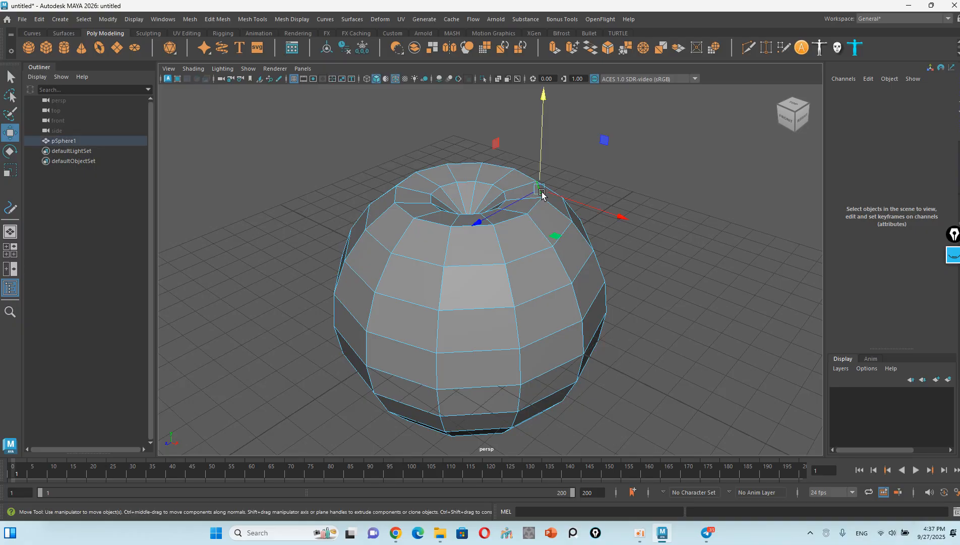
pyautogui.moveTo(460, 121); pyautogui.dragTo(465, 175)
# Step: In vertex mode, select four spaced vertices on the second ring around the dimple and lower them together
pyautogui.rightClick(530, 232)
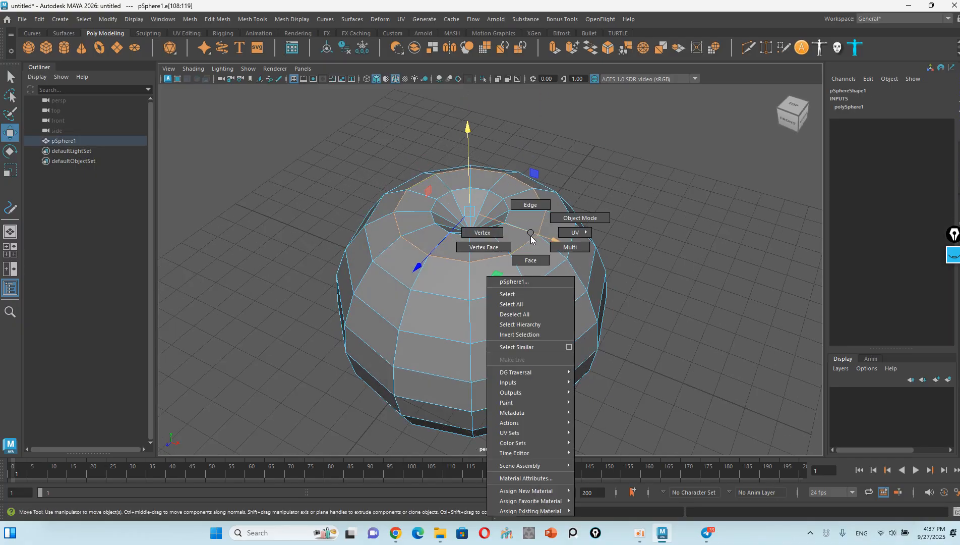
pyautogui.click(483, 231)
pyautogui.click(539, 235)
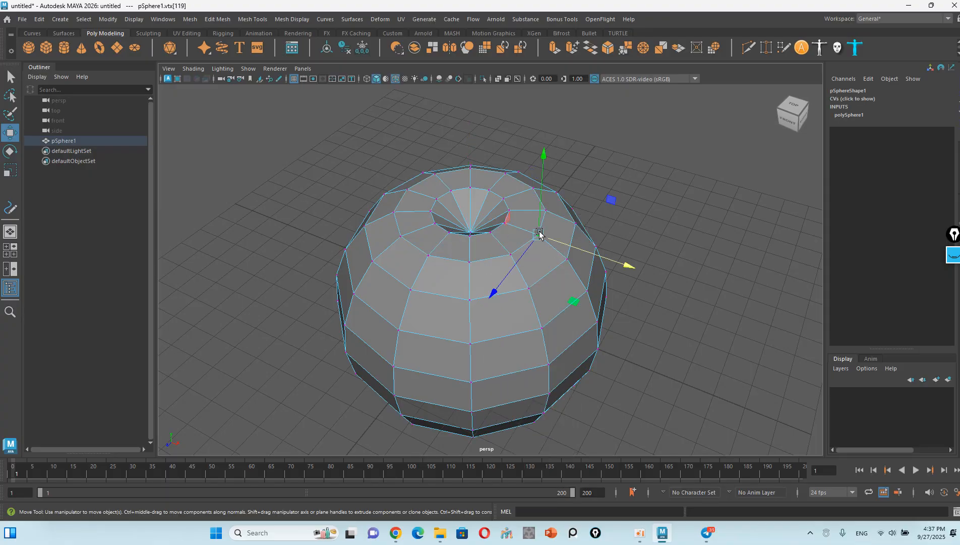
pyautogui.keyDown('shift'); pyautogui.click(401, 237); pyautogui.keyUp('shift')
pyautogui.keyDown('shift'); pyautogui.click(434, 175); pyautogui.keyUp('shift')
pyautogui.keyDown('shift'); pyautogui.click(533, 188); pyautogui.keyUp('shift')
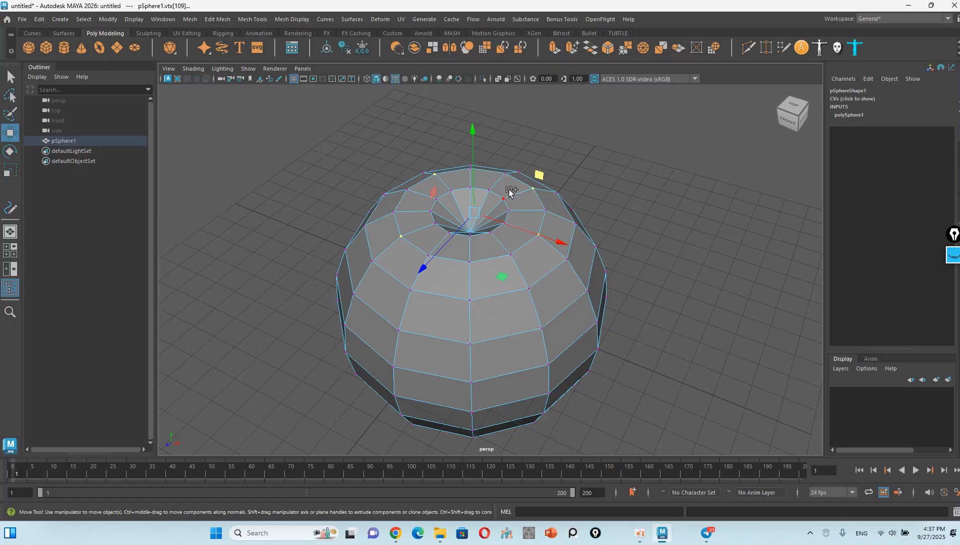
pyautogui.moveTo(470, 150); pyautogui.dragTo(471, 177)
# Step: Select the sphere's bottom pole vertex and move it slightly upward
pyautogui.keyDown('alt'); pyautogui.moveTo(555, 310); pyautogui.dragTo(561, 212); pyautogui.keyUp('alt')
pyautogui.click(470, 297)
pyautogui.moveTo(470, 294); pyautogui.dragTo(471, 277)
pyautogui.keyDown('alt'); pyautogui.moveTo(569, 238); pyautogui.dragTo(495, 251); pyautogui.keyUp('alt')
# Step: Return the sphere to object mode, turn on its smooth mesh preview and deselect it
pyautogui.moveTo(495, 251); pyautogui.dragTo(541, 216, button='right')
pyautogui.press('3')
pyautogui.click(634, 182)
pyautogui.click(548, 240)
pyautogui.click(657, 212)
pyautogui.keyDown('alt'); pyautogui.moveTo(657, 211); pyautogui.dragTo(514, 283); pyautogui.keyUp('alt')
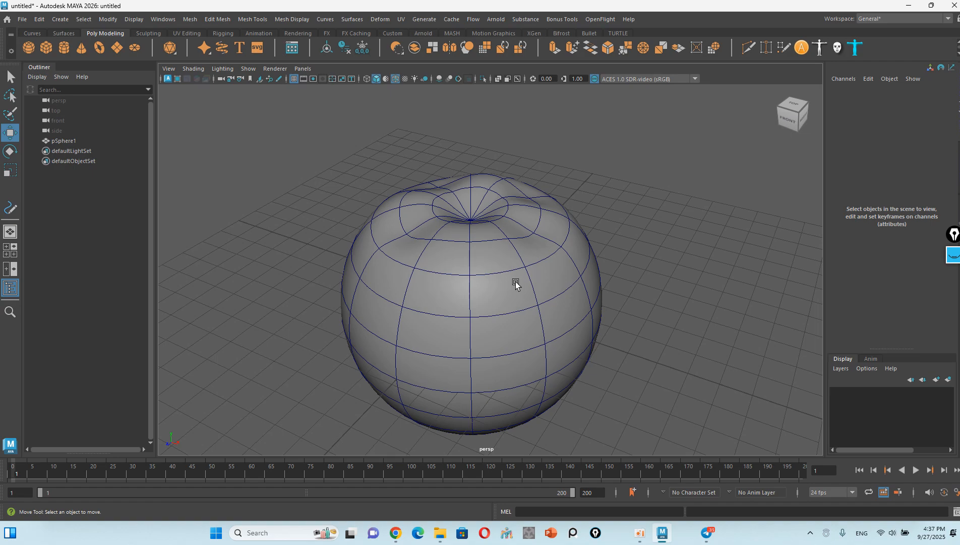
# Step: In the front view, select all vertices of the sphere's lower half and scale them inward to taper it
pyautogui.press('space')
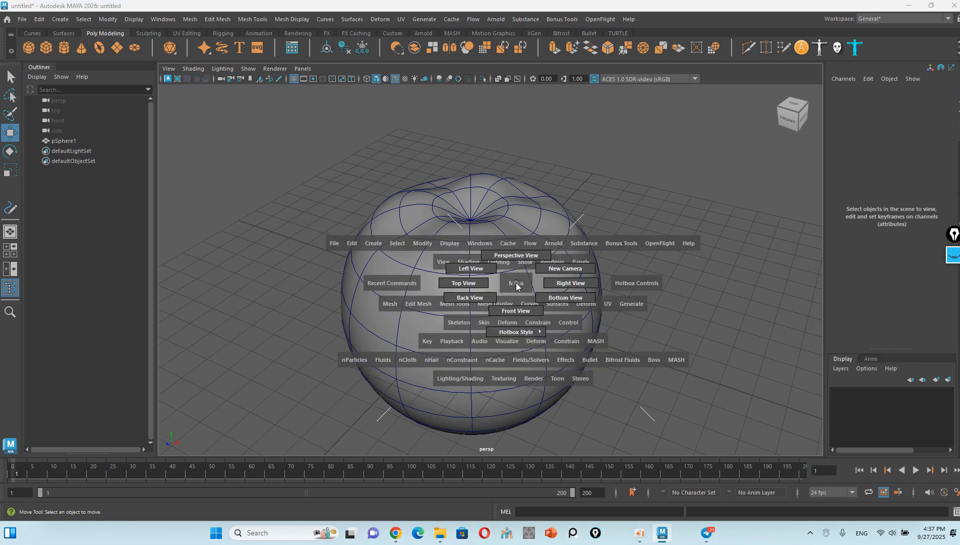
pyautogui.click(520, 311)
pyautogui.rightClick(517, 290)
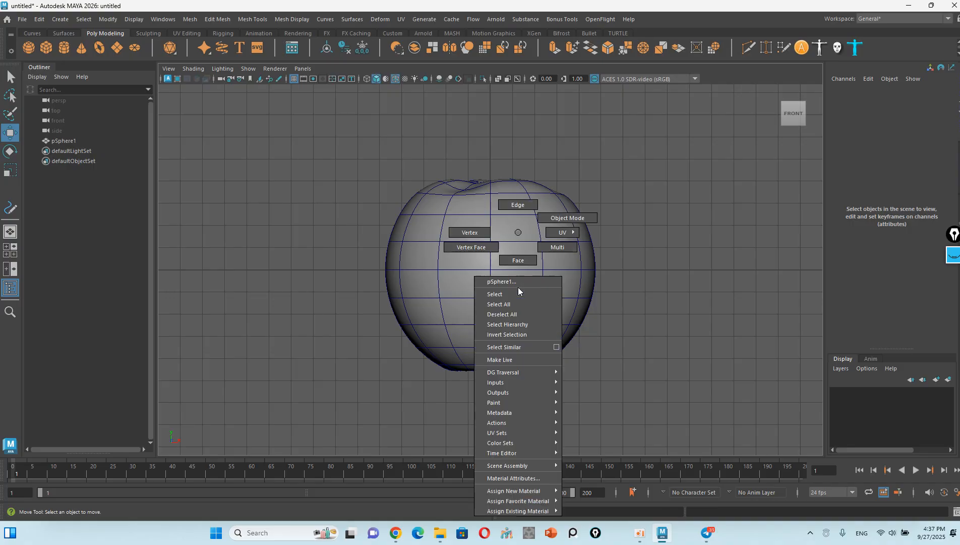
pyautogui.click(469, 232)
pyautogui.moveTo(627, 285); pyautogui.dragTo(326, 412)
pyautogui.press('e')
pyautogui.press('r')
pyautogui.moveTo(492, 339); pyautogui.dragTo(481, 342)
# Step: Scale the middle vertex row slightly inward, and do the same with all vertex rows above it
pyautogui.moveTo(618, 261); pyautogui.dragTo(345, 296)
pyautogui.moveTo(491, 279); pyautogui.dragTo(483, 272)
pyautogui.moveTo(612, 231); pyautogui.dragTo(349, 262)
pyautogui.moveTo(645, 162); pyautogui.dragTo(355, 261)
pyautogui.moveTo(488, 210); pyautogui.dragTo(488, 209)
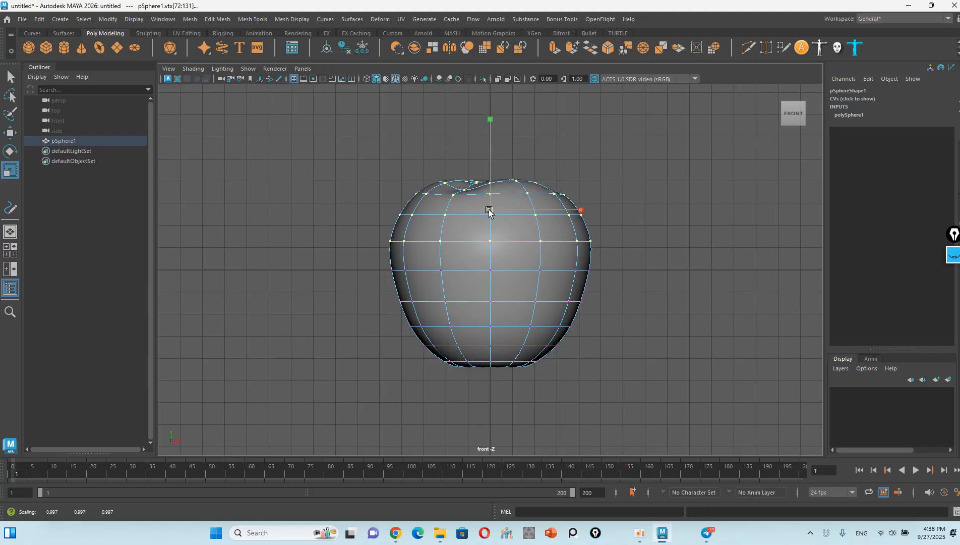
# Step: Select the middle vertex row again and fine-tune its scale with the front and perspective views side by side
pyautogui.moveTo(611, 264); pyautogui.dragTo(344, 292)
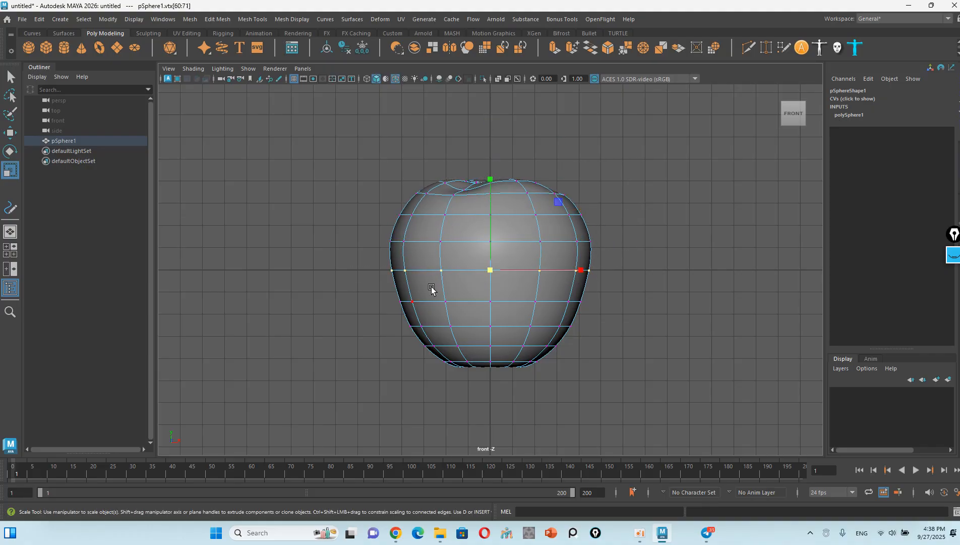
pyautogui.press('space')
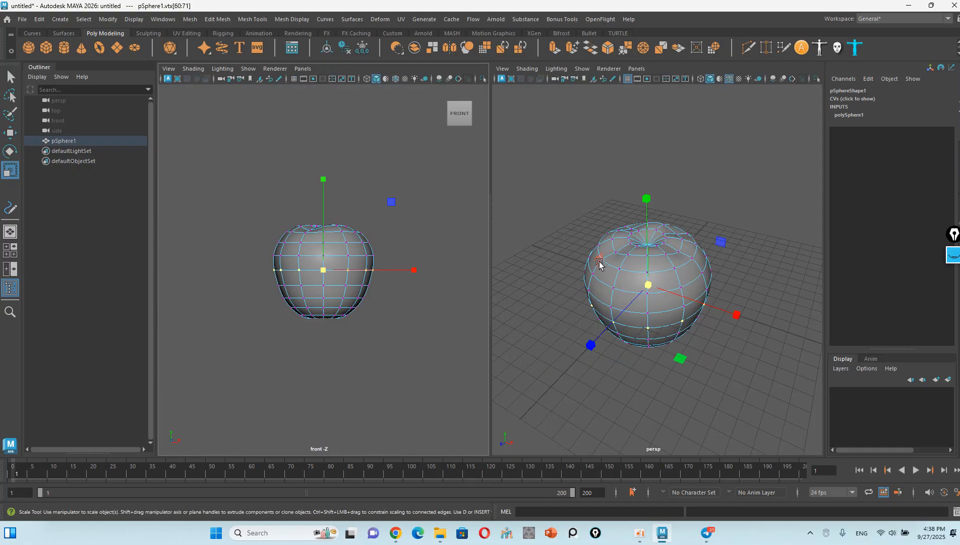
pyautogui.moveTo(327, 268); pyautogui.dragTo(324, 268)
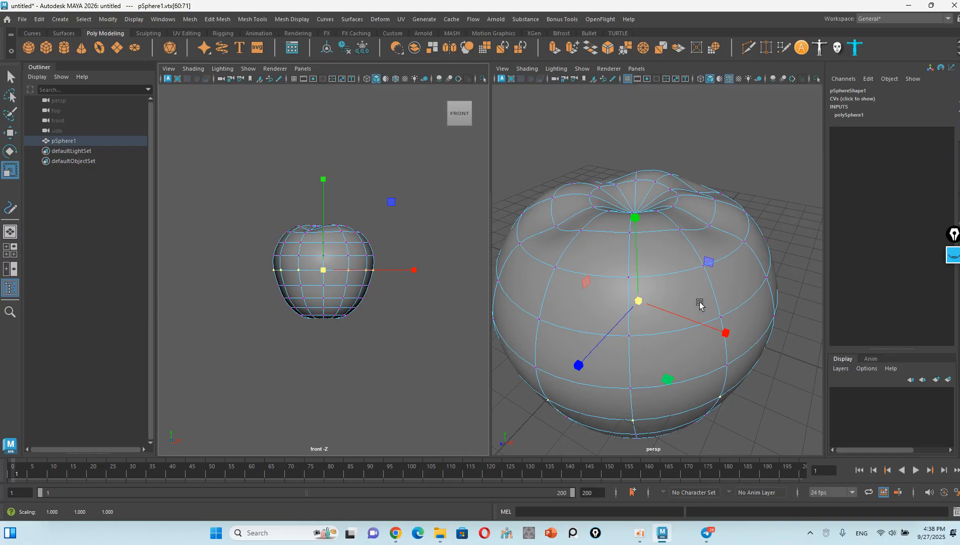
# Step: Switch the apple mesh to face mode and select a block of four adjacent faces on its upper side
pyautogui.keyDown('alt'); pyautogui.moveTo(704, 294); pyautogui.dragTo(686, 285); pyautogui.keyUp('alt')
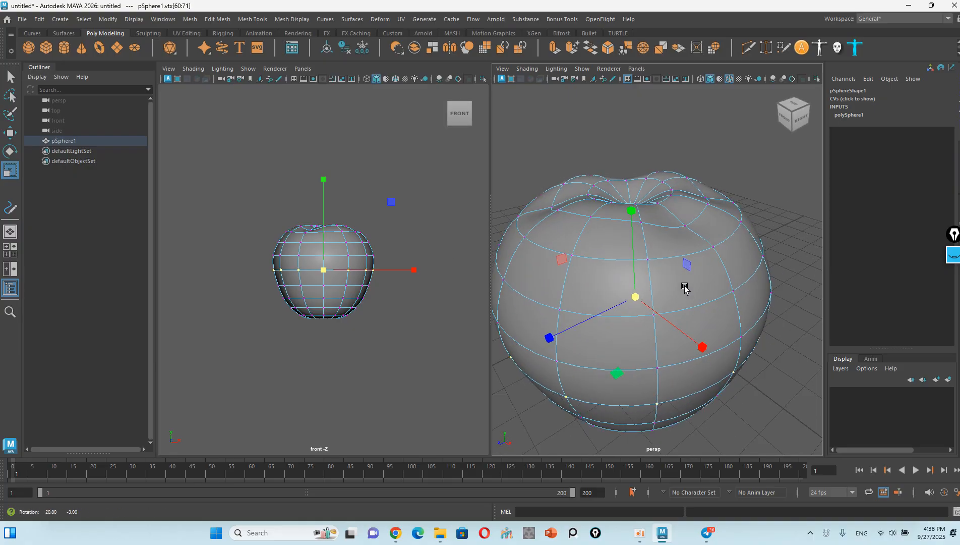
pyautogui.rightClick(712, 290)
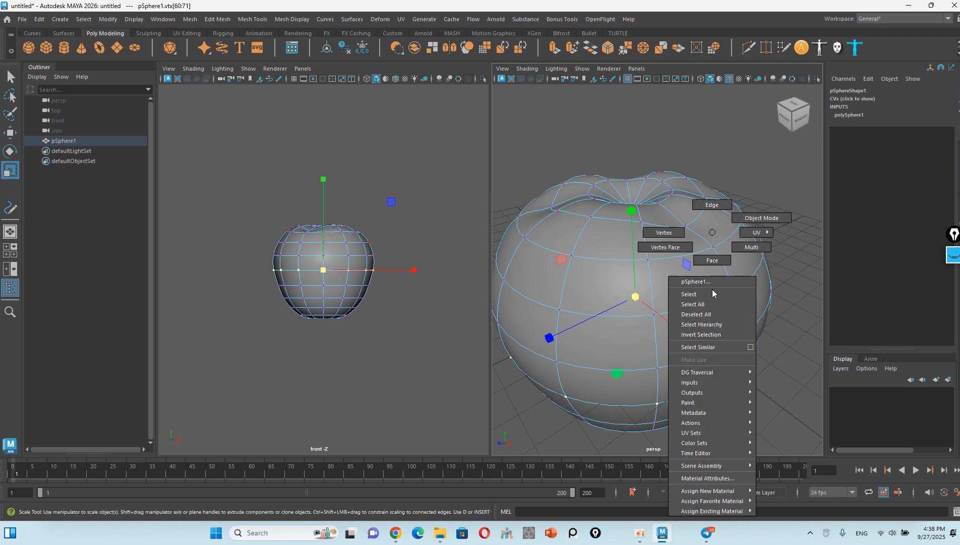
pyautogui.click(712, 260)
pyautogui.click(686, 331)
pyautogui.keyDown('shift'); pyautogui.click(685, 333); pyautogui.keyUp('shift')
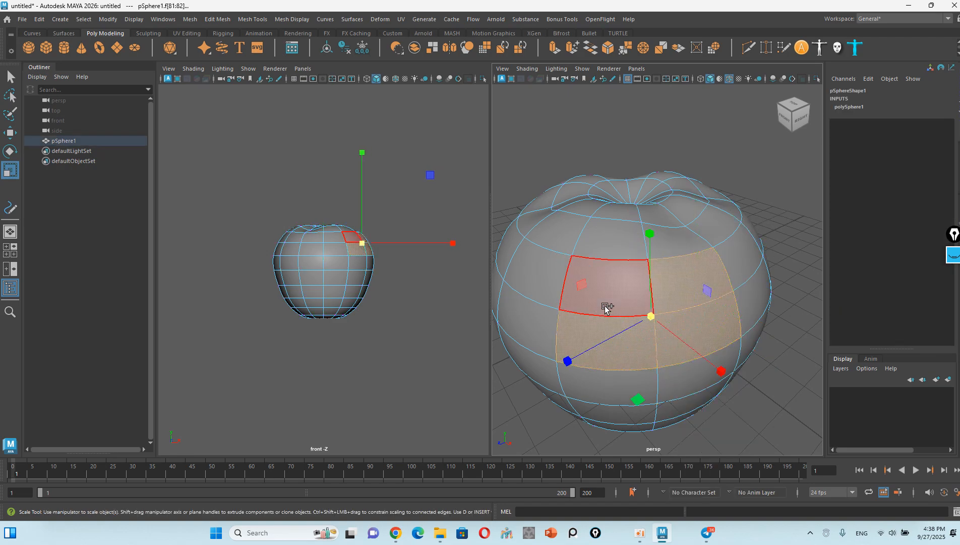
# Step: Turn off the smooth mesh preview and maximize the perspective view around the selected faces
pyautogui.keyDown('alt'); pyautogui.moveTo(664, 343); pyautogui.dragTo(695, 333); pyautogui.keyUp('alt')
pyautogui.press('1')
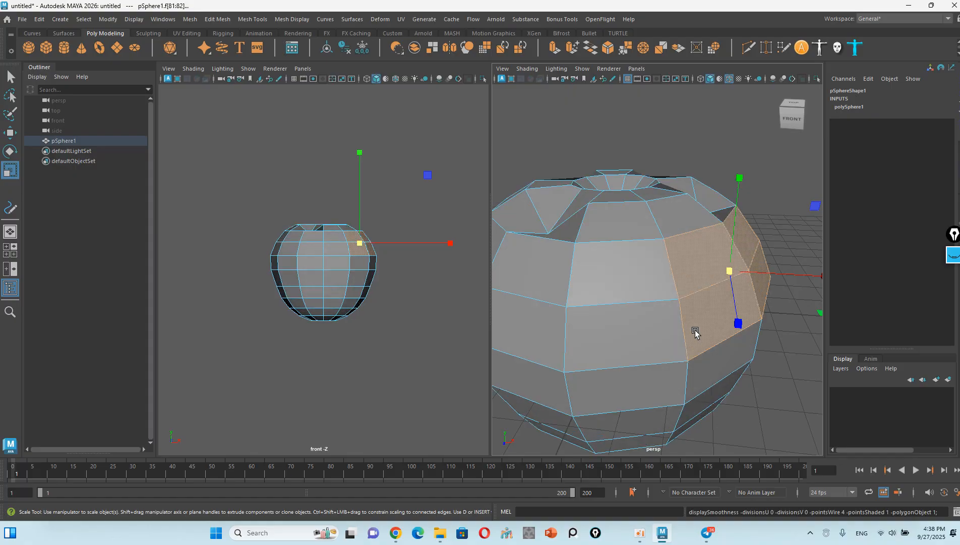
pyautogui.press('space')
pyautogui.keyDown('alt'); pyautogui.moveTo(688, 327); pyautogui.dragTo(616, 303, button='right'); pyautogui.keyUp('alt')
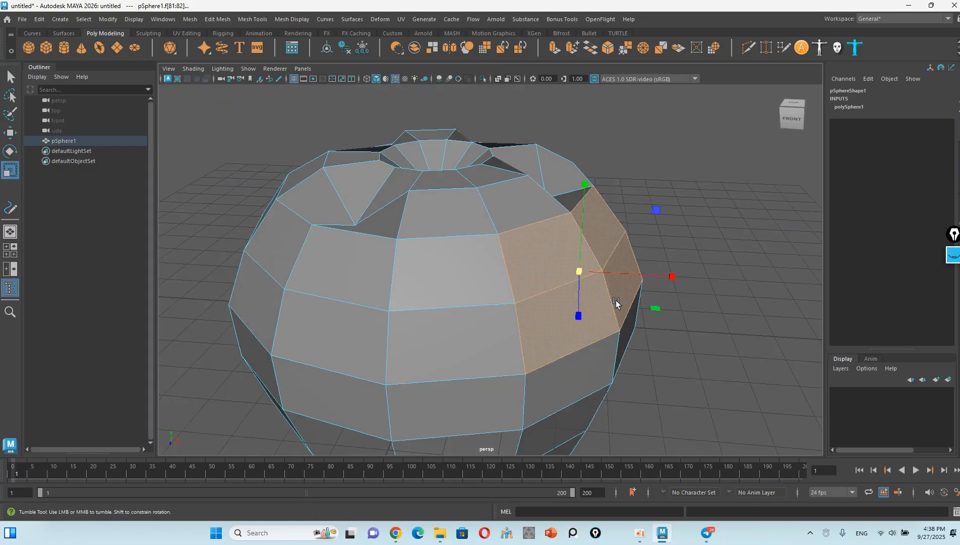
pyautogui.keyDown('alt'); pyautogui.moveTo(616, 302); pyautogui.dragTo(599, 295); pyautogui.keyUp('alt')
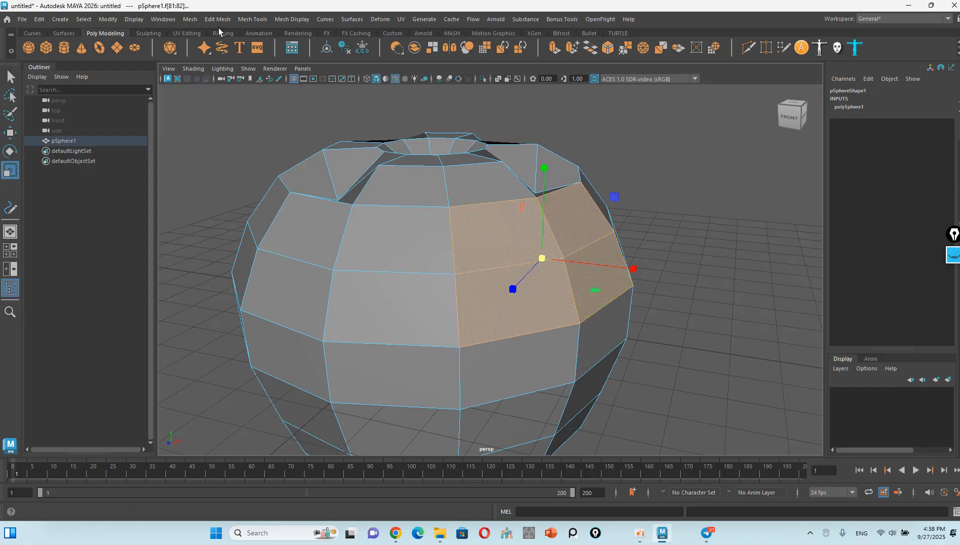
# Step: Examine the editing commands available for the selected faces and the tools in the Modeling Toolkit
pyautogui.rightClick(493, 233)
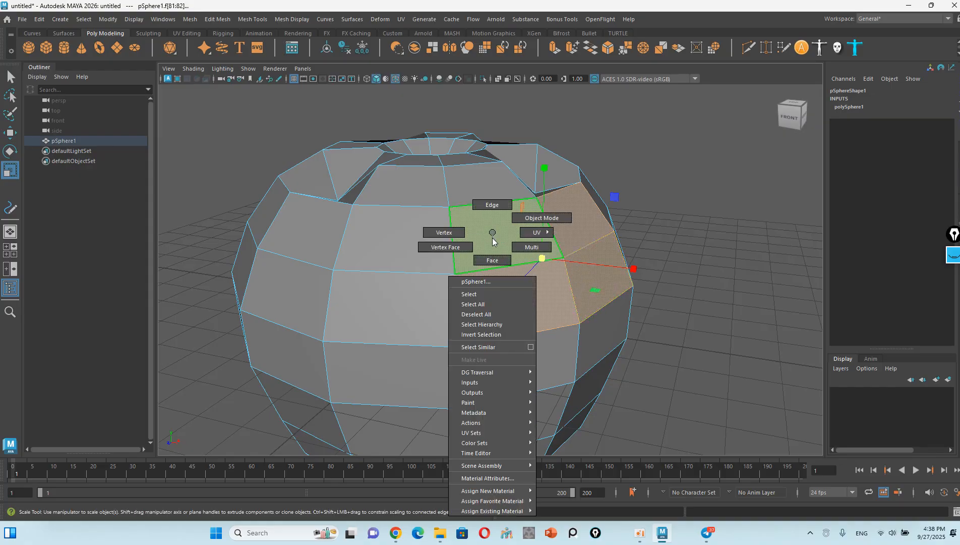
pyautogui.click(491, 240)
pyautogui.keyDown('shift'); pyautogui.rightClick(490, 238); pyautogui.keyUp('shift')
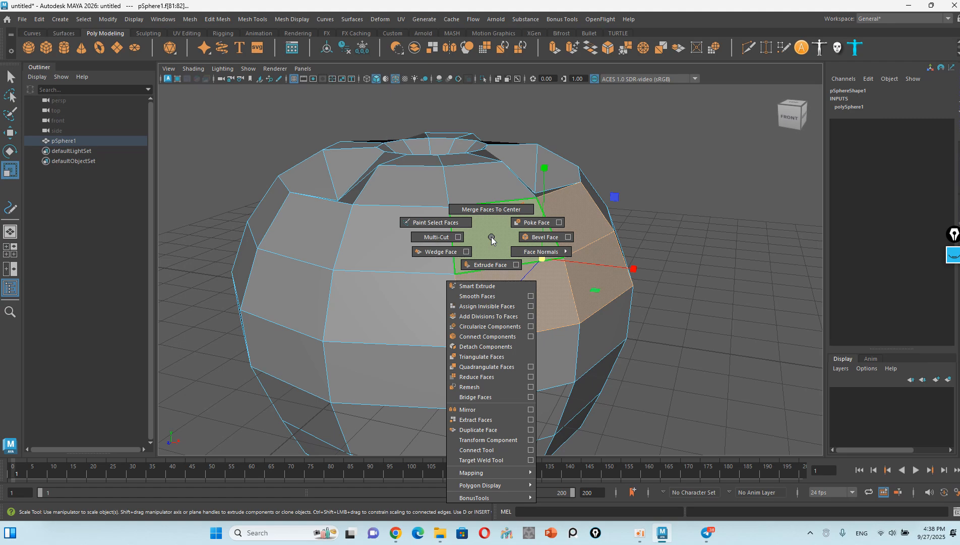
pyautogui.click(491, 237)
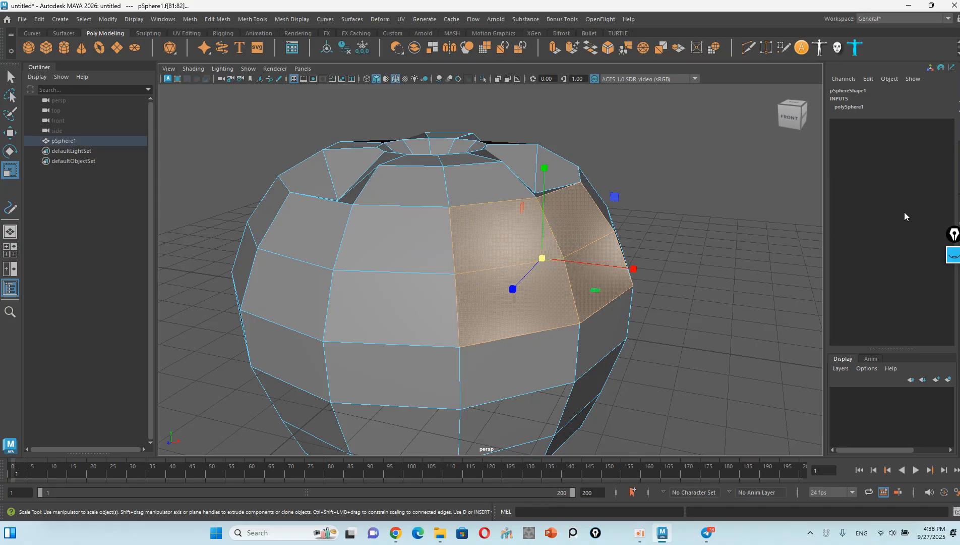
pyautogui.click(958, 217)
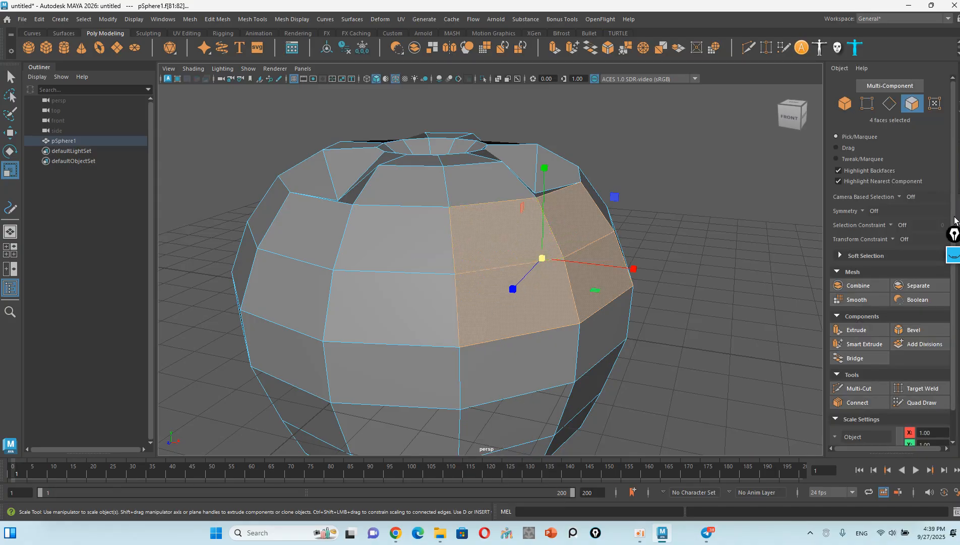
pyautogui.doubleClick(827, 9)
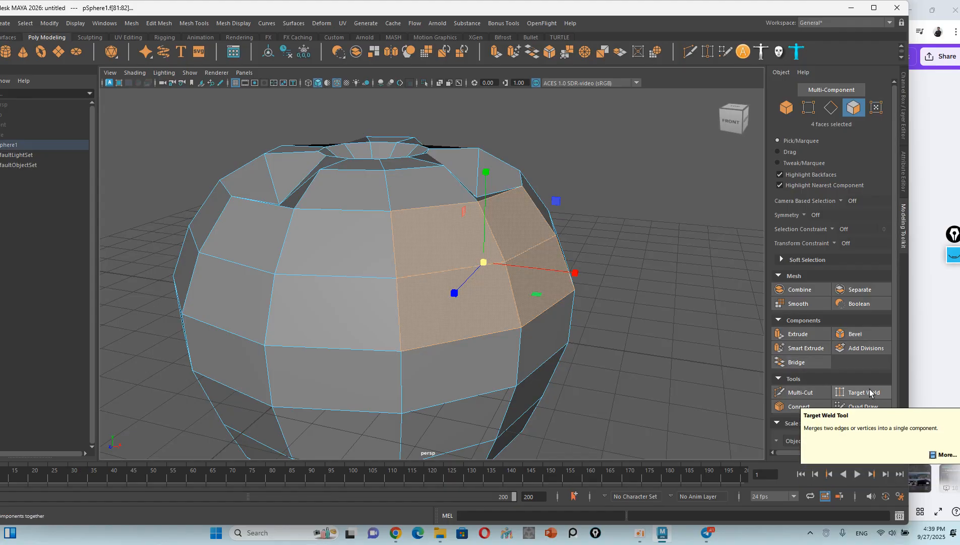
# Step: Extrude the four selected faces with Thickness 1, Offset 0.6 and Divisions 3
pyautogui.keyDown('shift'); pyautogui.rightClick(456, 250); pyautogui.keyUp('shift')
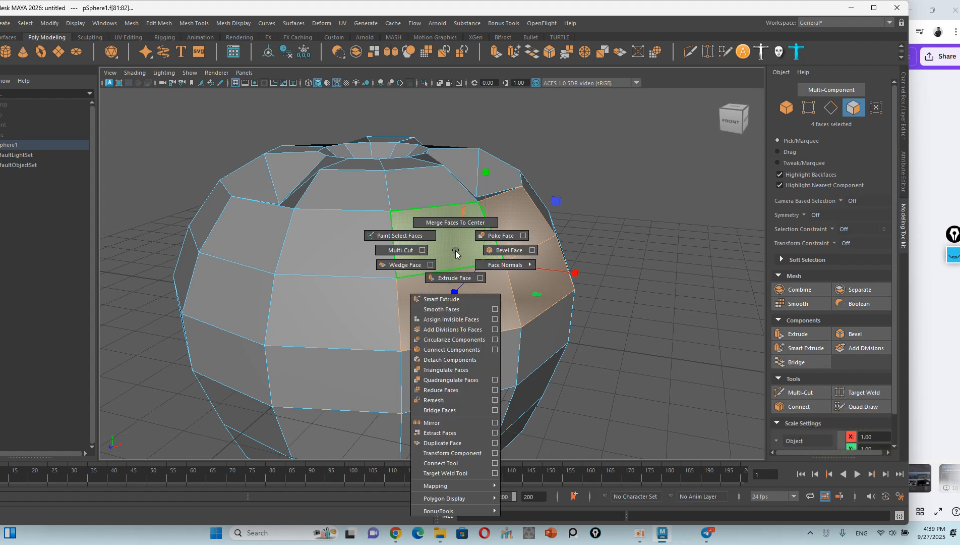
pyautogui.click(453, 278)
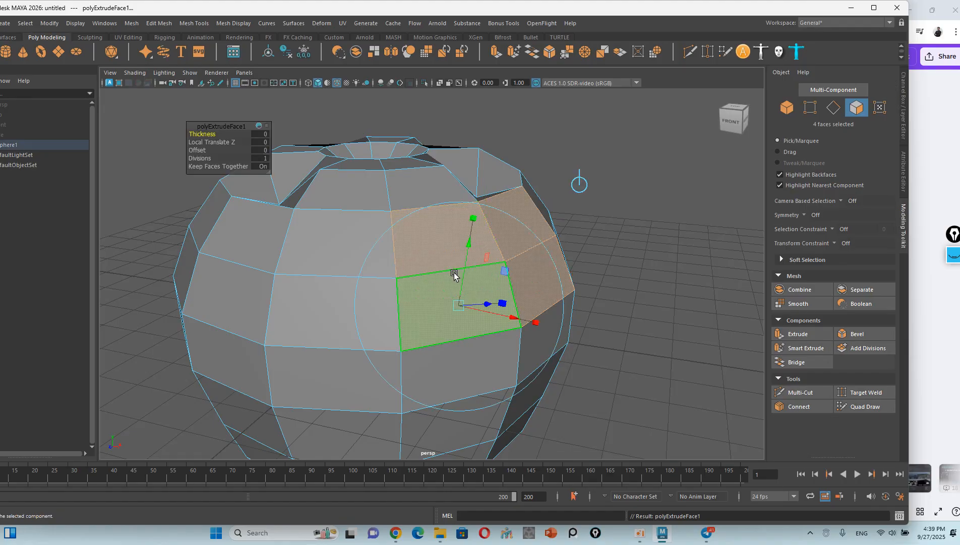
pyautogui.moveTo(210, 139); pyautogui.dragTo(216, 157)
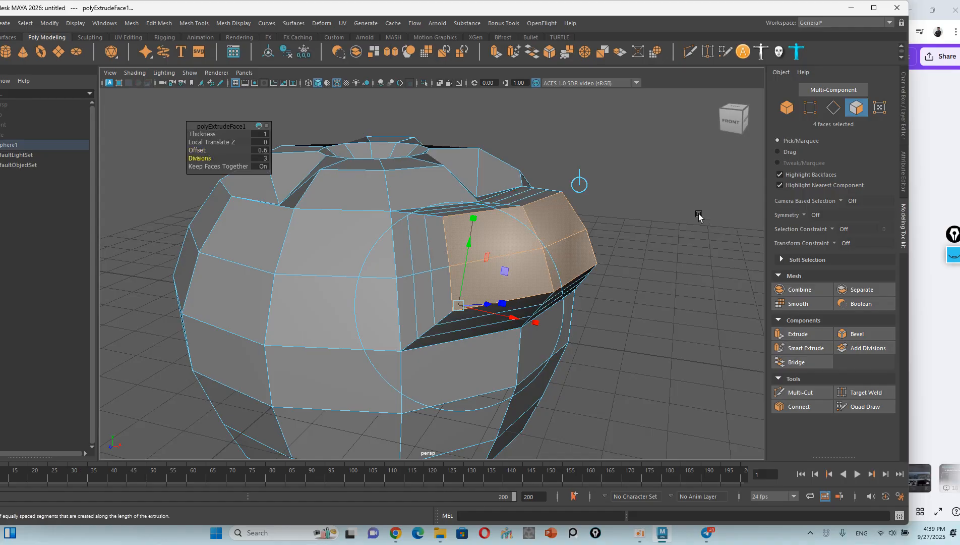
# Step: Deselect the extruded faces, maximize the application window and view the extrusion from the front
pyautogui.click(714, 202)
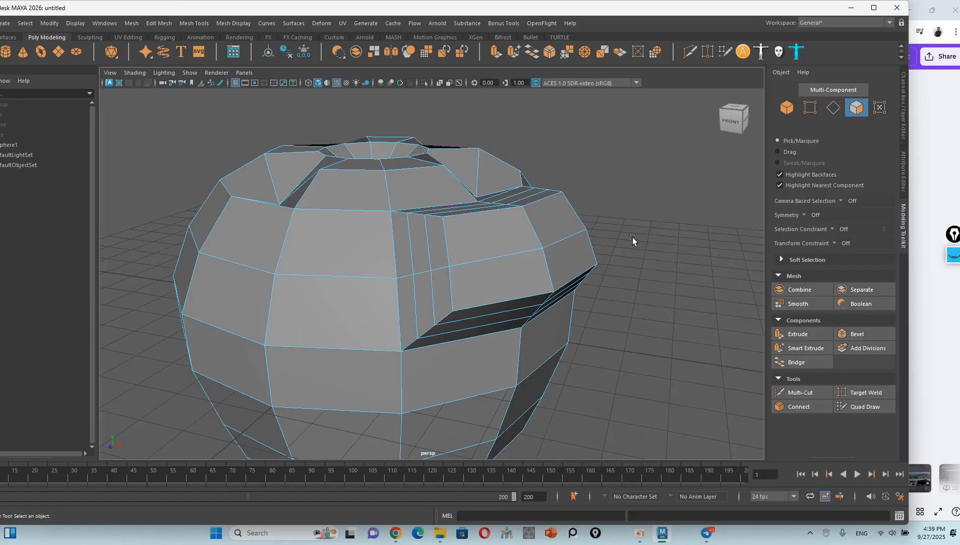
pyautogui.keyDown('alt'); pyautogui.moveTo(649, 220); pyautogui.dragTo(659, 215); pyautogui.keyUp('alt')
pyautogui.press('super')
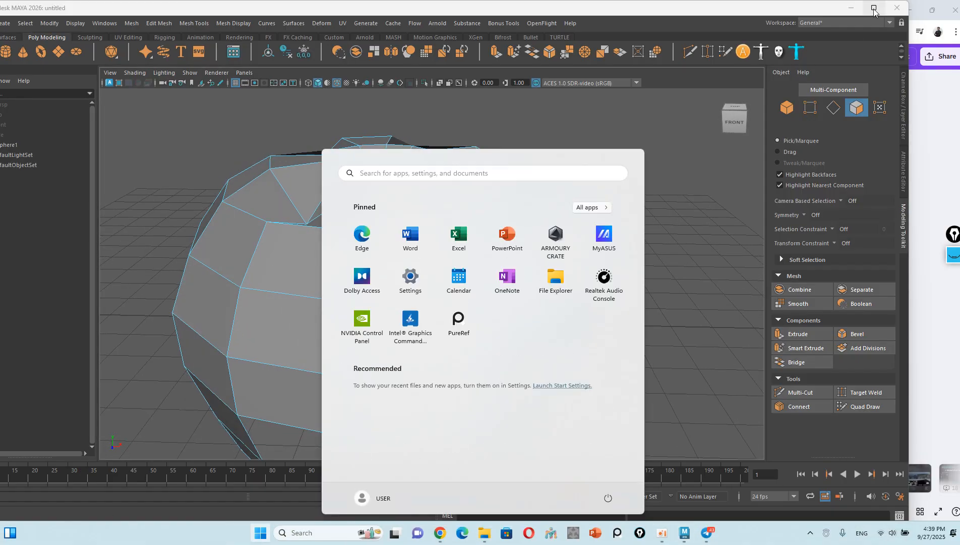
pyautogui.click(874, 9)
pyautogui.keyDown('alt'); pyautogui.moveTo(710, 182); pyautogui.dragTo(675, 207); pyautogui.keyUp('alt')
pyautogui.press('super')
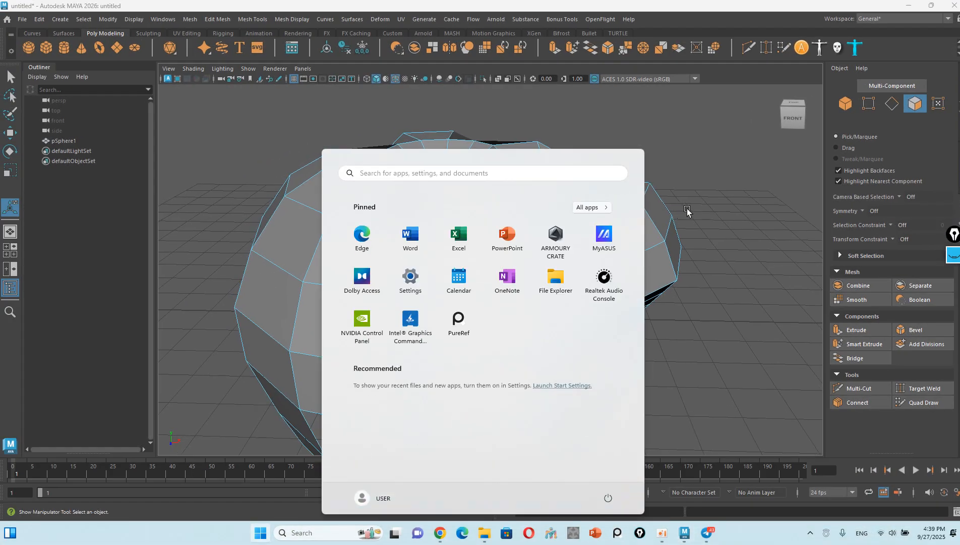
pyautogui.press('super')
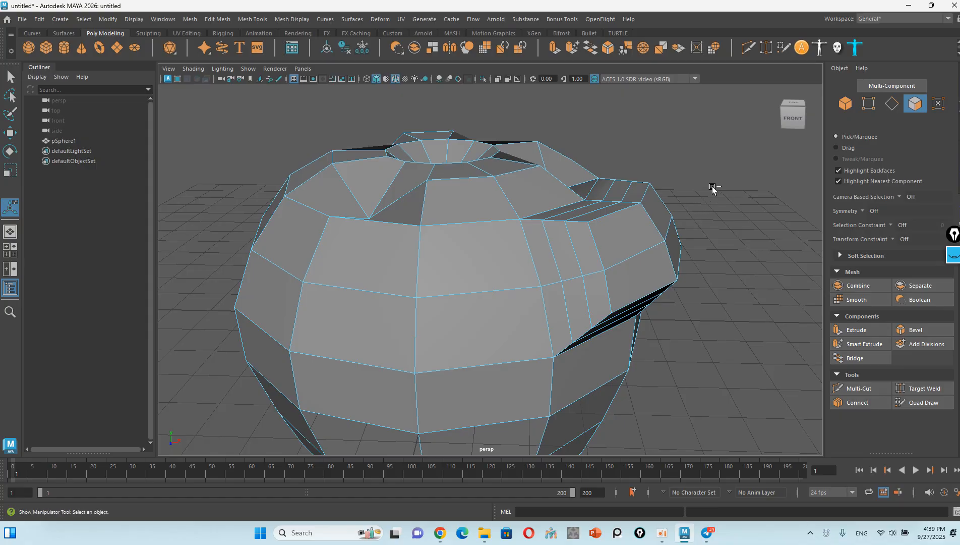
# Step: Examine the component editing commands and the mesh tools available for modeling the polygon sphere
pyautogui.scroll(1, 446, 265)
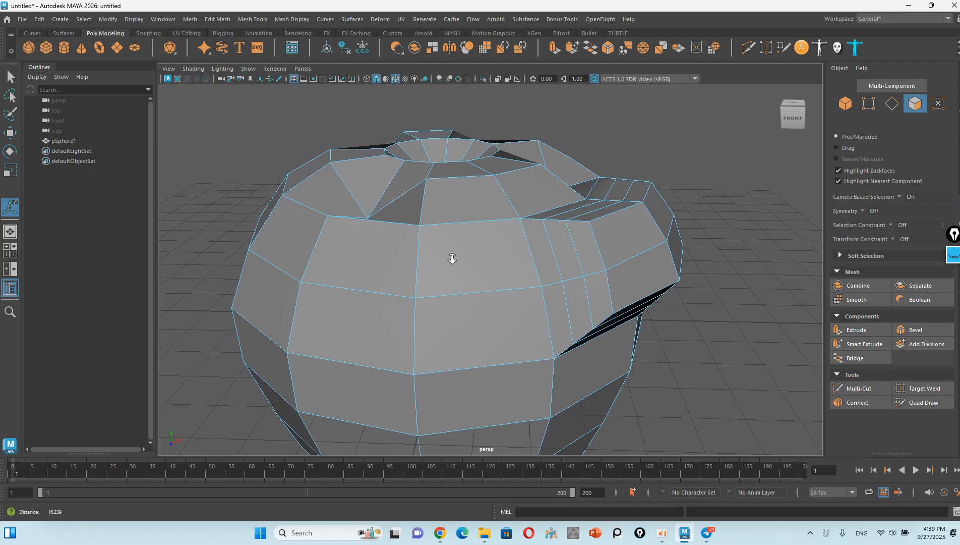
pyautogui.scroll(1, 467, 259)
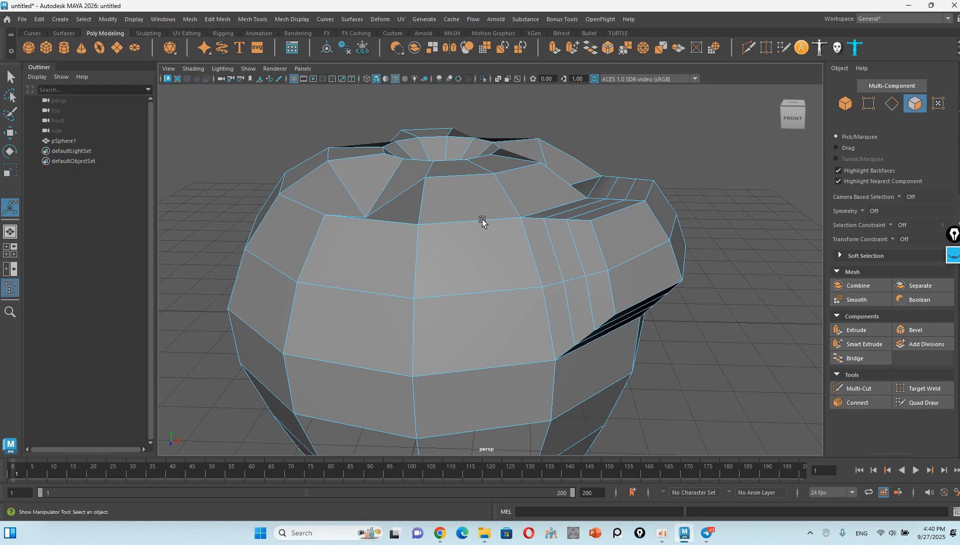
pyautogui.click(10, 133)
pyautogui.keyDown('alt'); pyautogui.moveTo(353, 192); pyautogui.dragTo(435, 229); pyautogui.keyUp('alt')
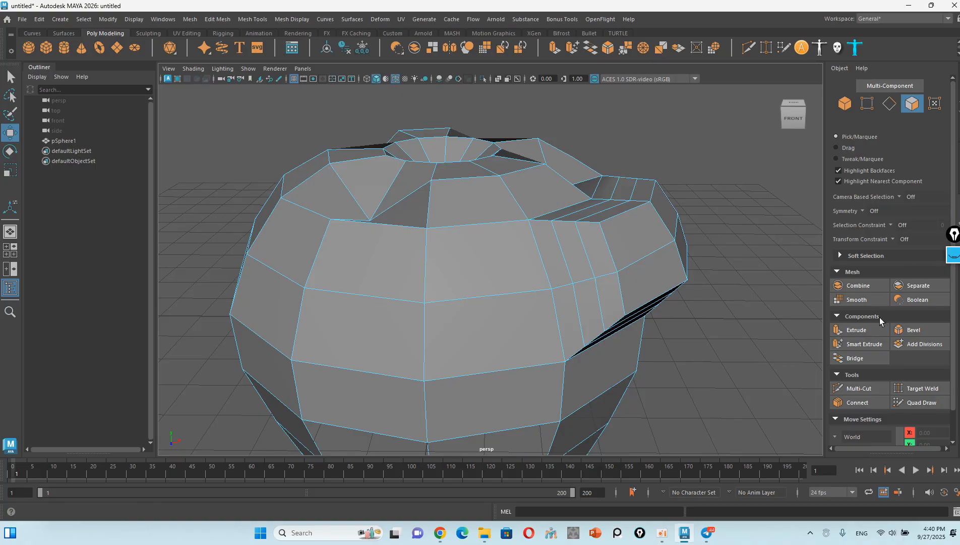
pyautogui.click(857, 332)
pyautogui.click(213, 23)
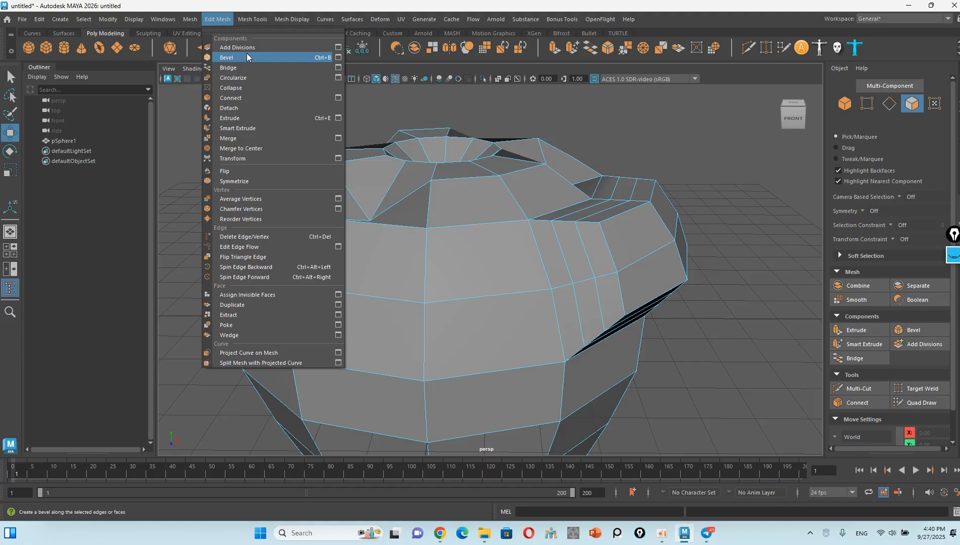
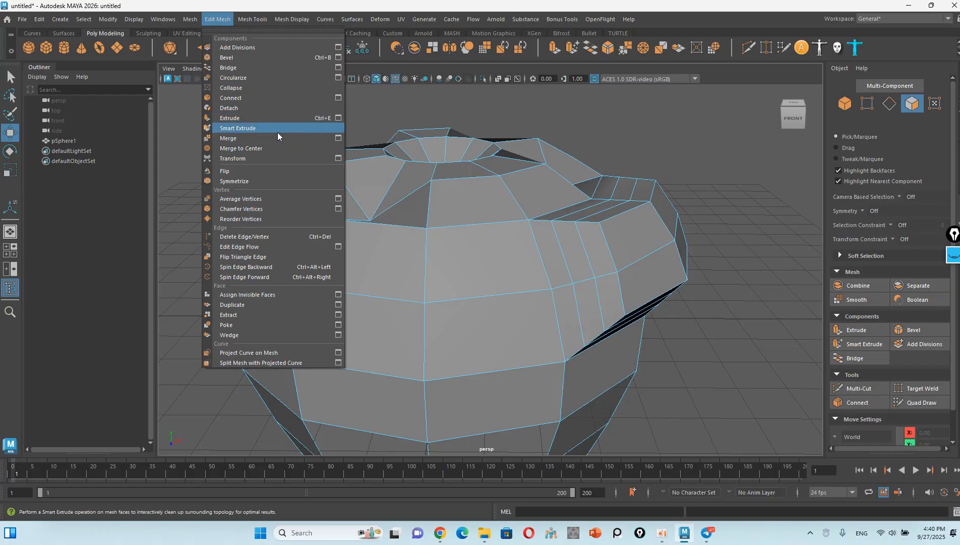
pyautogui.moveTo(251, 22)
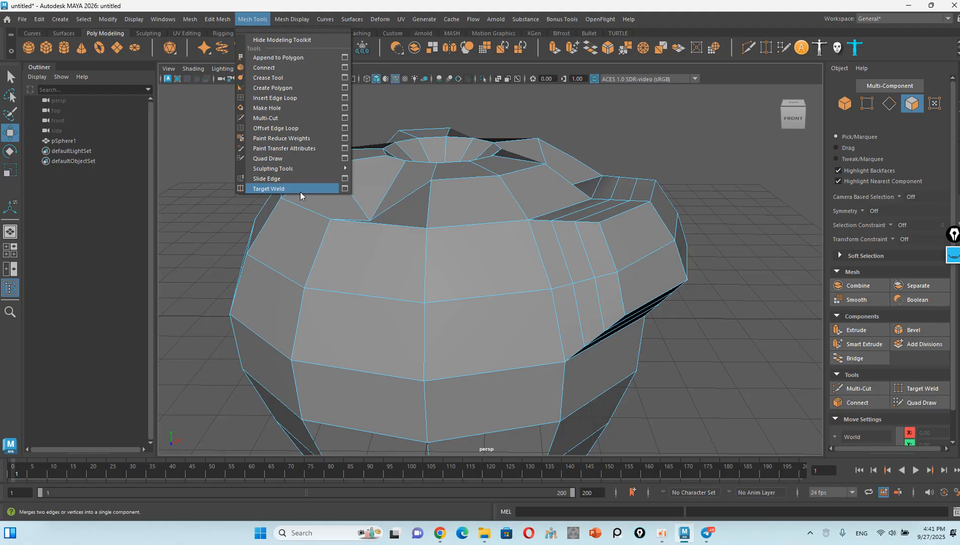
pyautogui.click(230, 272)
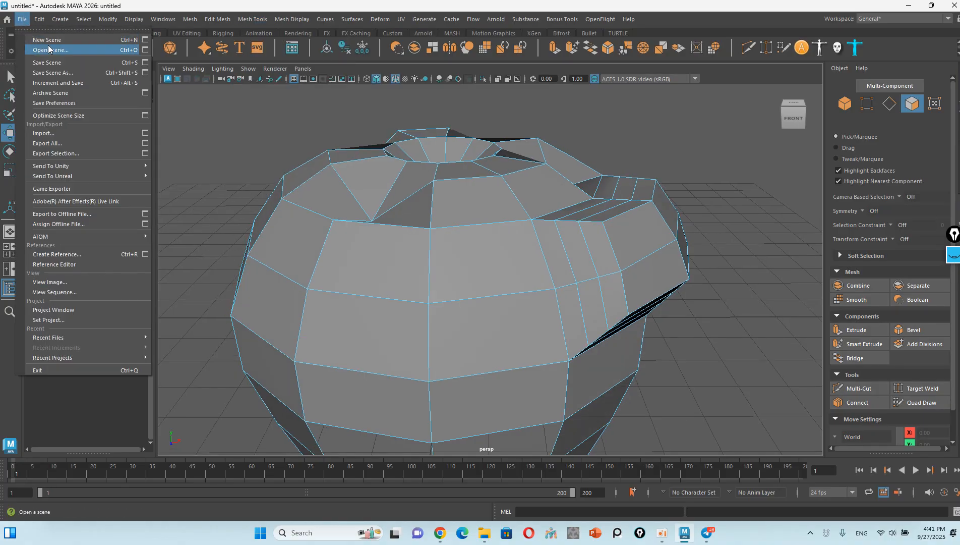
pyautogui.click(315, 118)
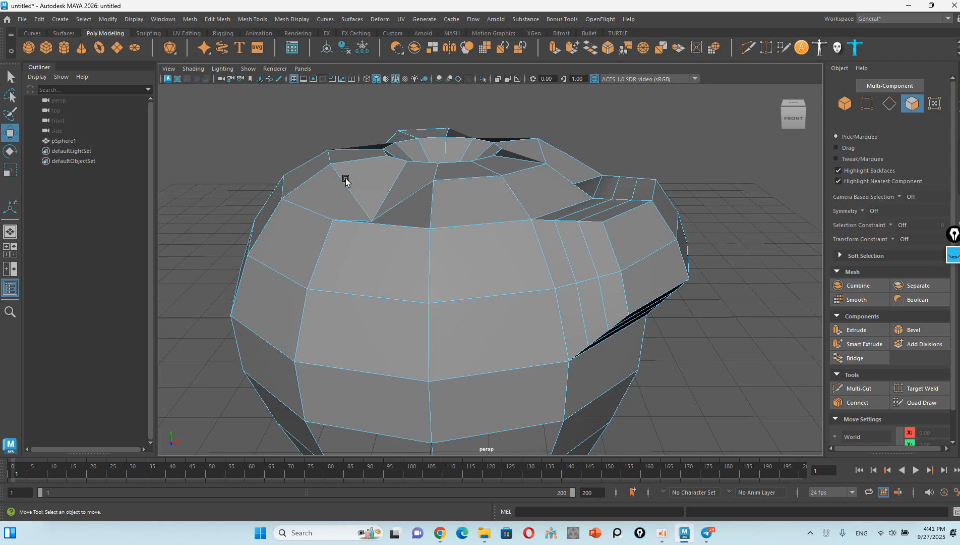
# Step: Open the recent scene Model Bottle _MC1_rendering.mb without saving the changes to the untitled sphere scene
pyautogui.click(39, 19)
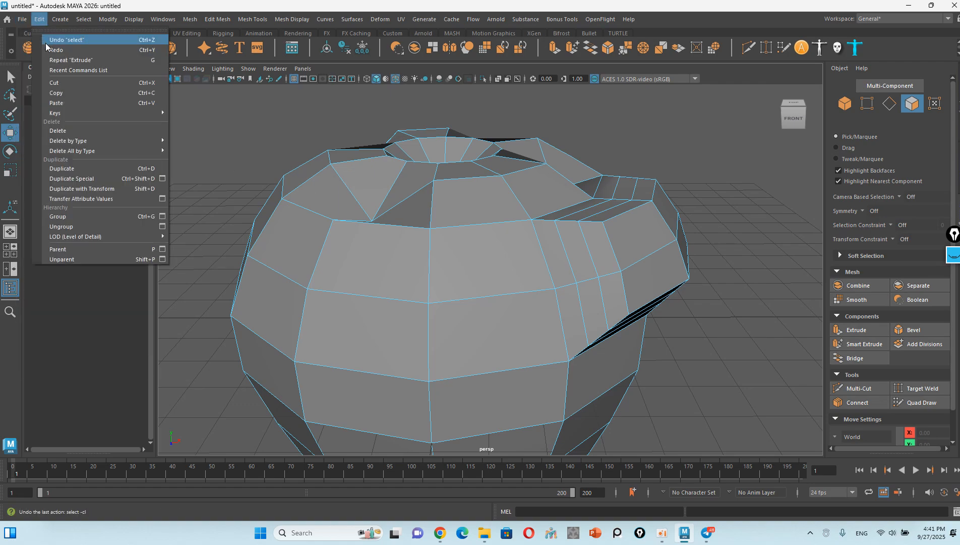
pyautogui.moveTo(22, 18)
pyautogui.moveTo(78, 336)
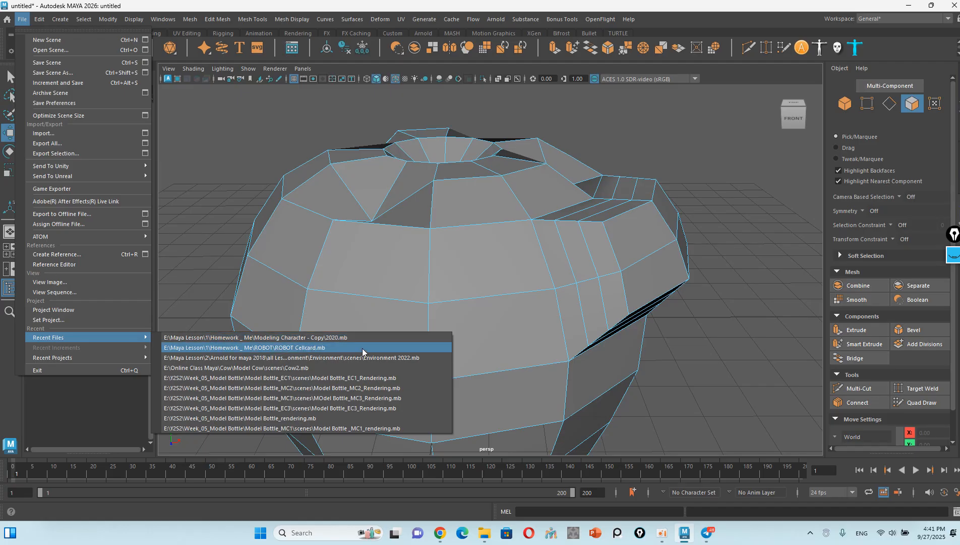
pyautogui.click(338, 428)
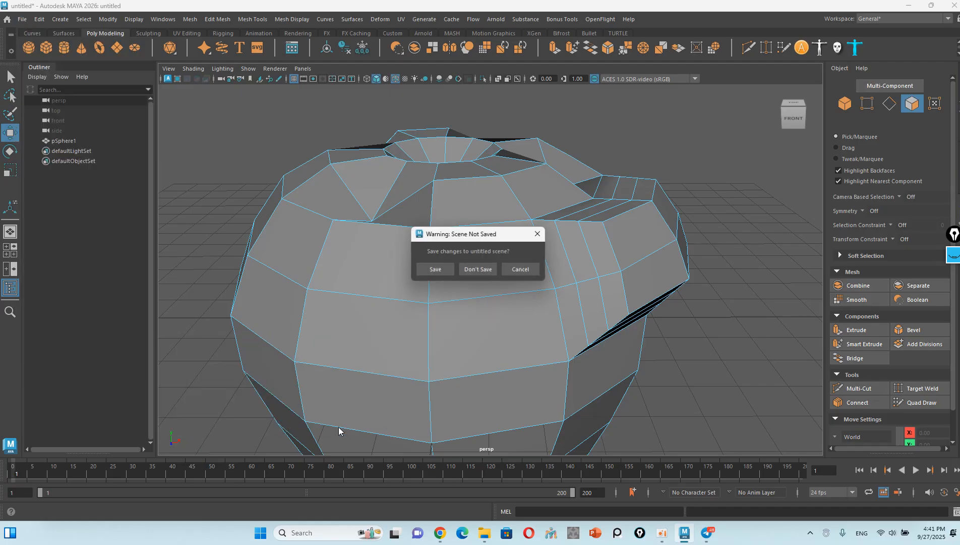
pyautogui.click(474, 269)
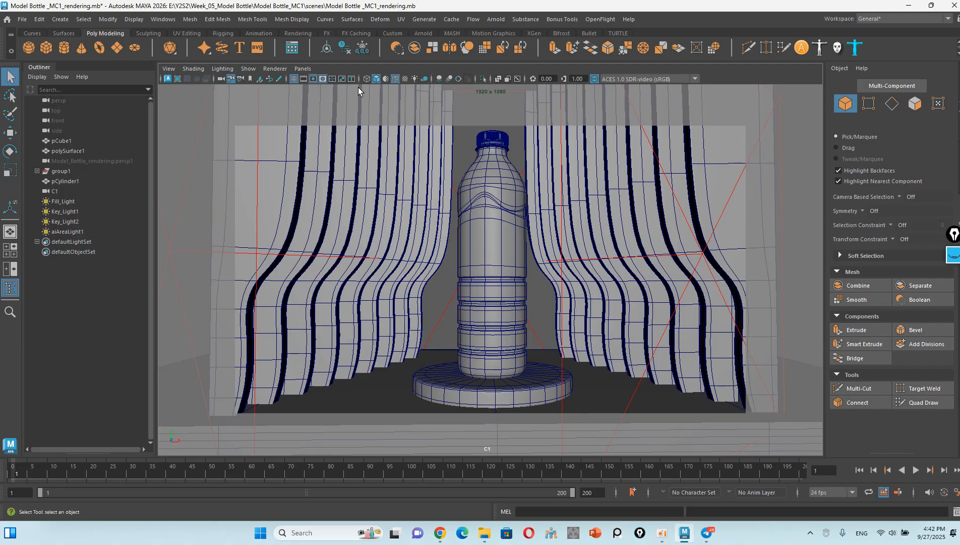
# Step: Set the viewport renderer to Arnold to render the bottle scene live through camera C1
pyautogui.click(248, 69)
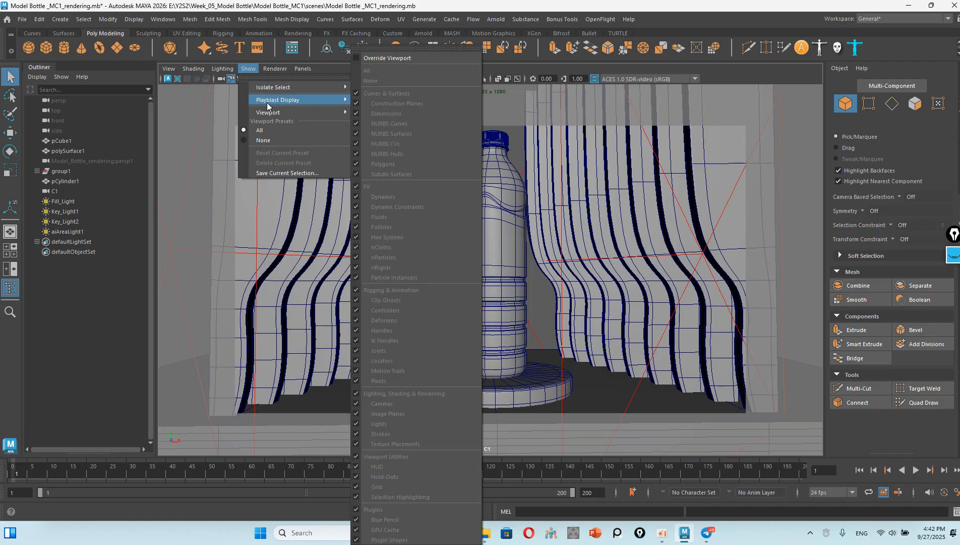
pyautogui.moveTo(273, 73)
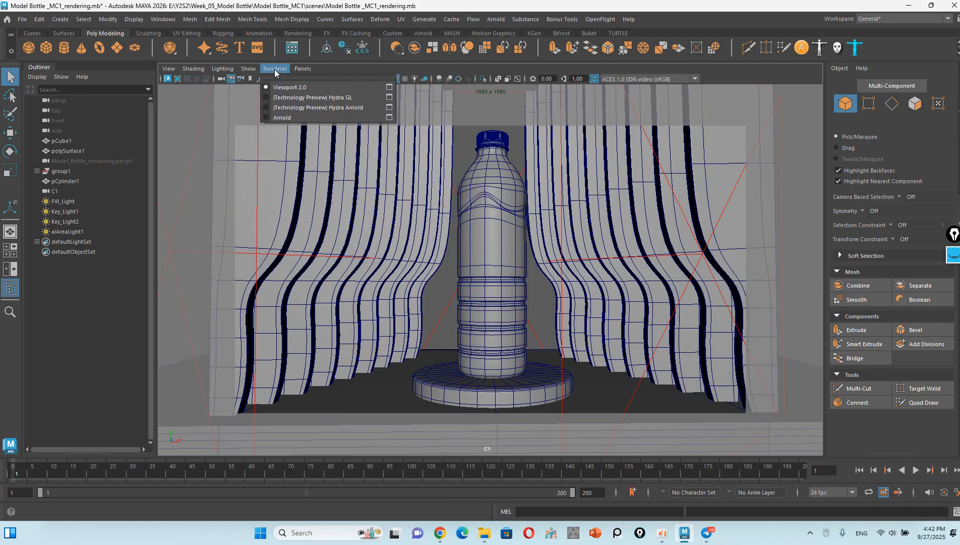
pyautogui.click(275, 118)
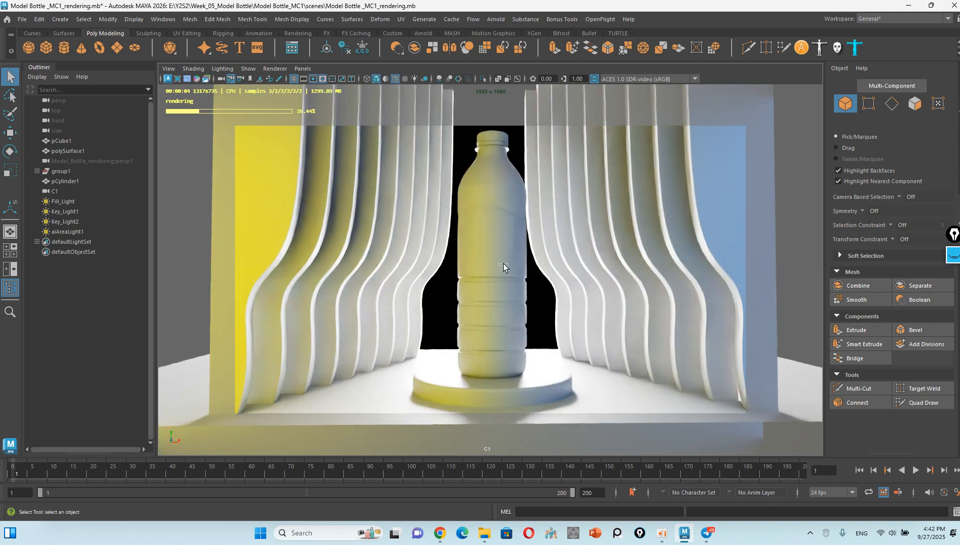
pyautogui.moveTo(527, 275); pyautogui.dragTo(528, 276)
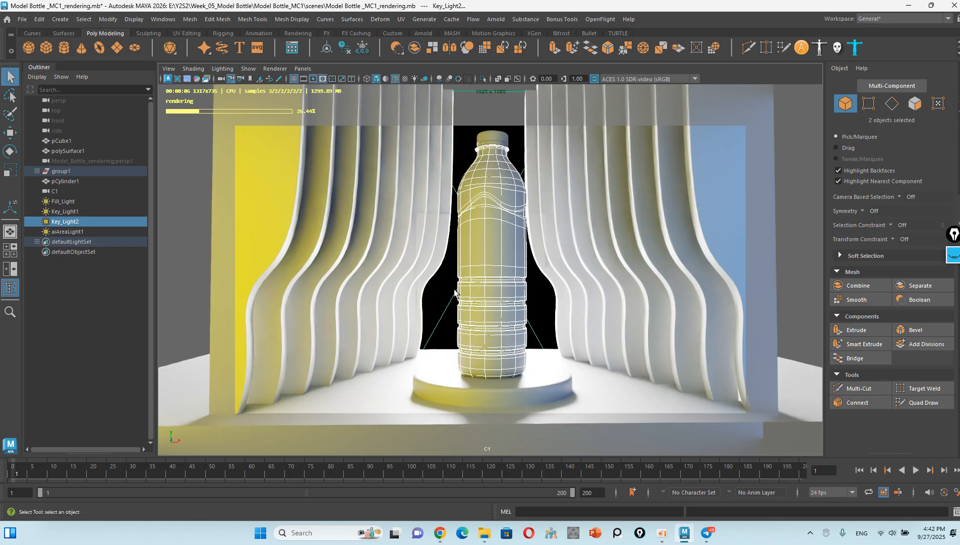
# Step: Look through the persp camera and inspect the rendered bottle, its round stand and the wavy panels from several angles
pyautogui.click(303, 68)
pyautogui.moveTo(353, 79)
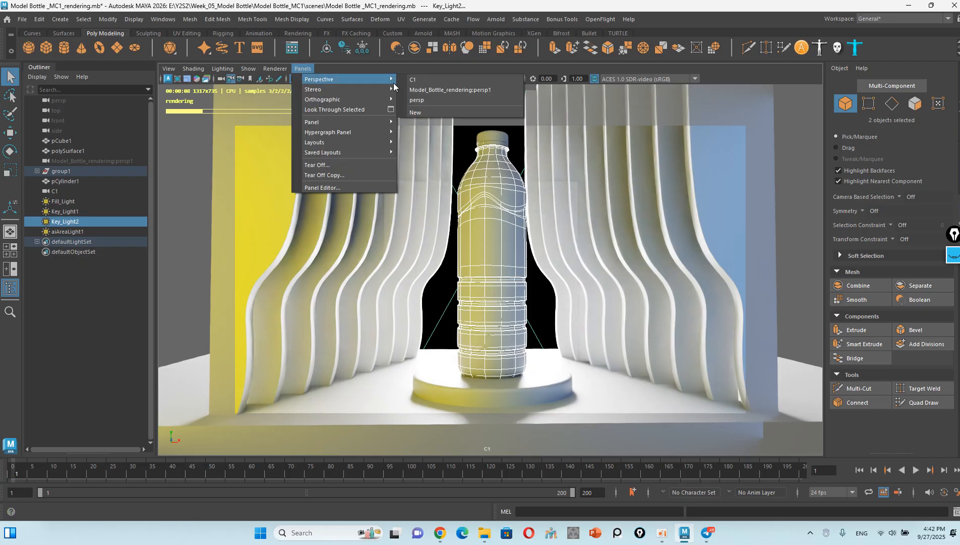
pyautogui.click(452, 99)
pyautogui.moveTo(515, 296); pyautogui.dragTo(539, 262)
pyautogui.moveTo(597, 257); pyautogui.dragTo(589, 261)
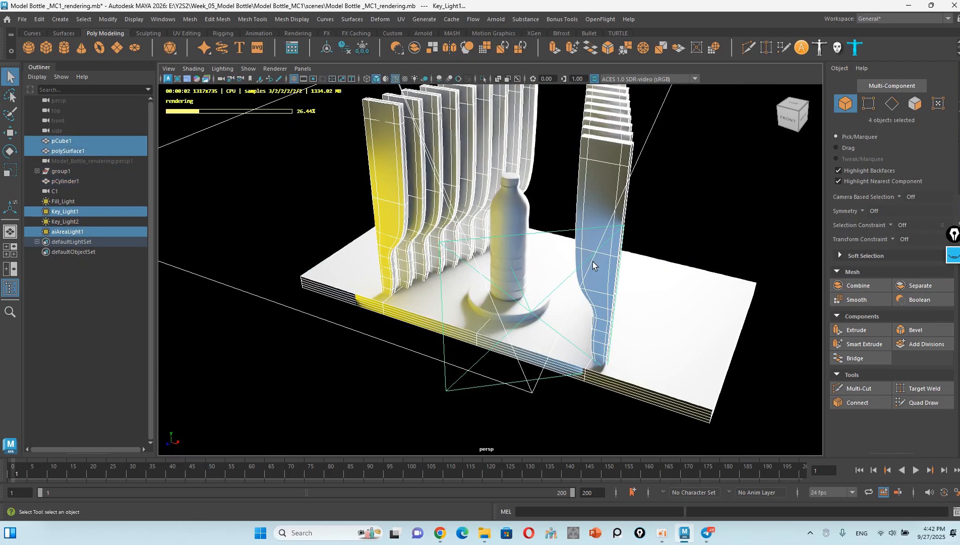
pyautogui.scroll(5, 583, 258)
pyautogui.click(569, 252)
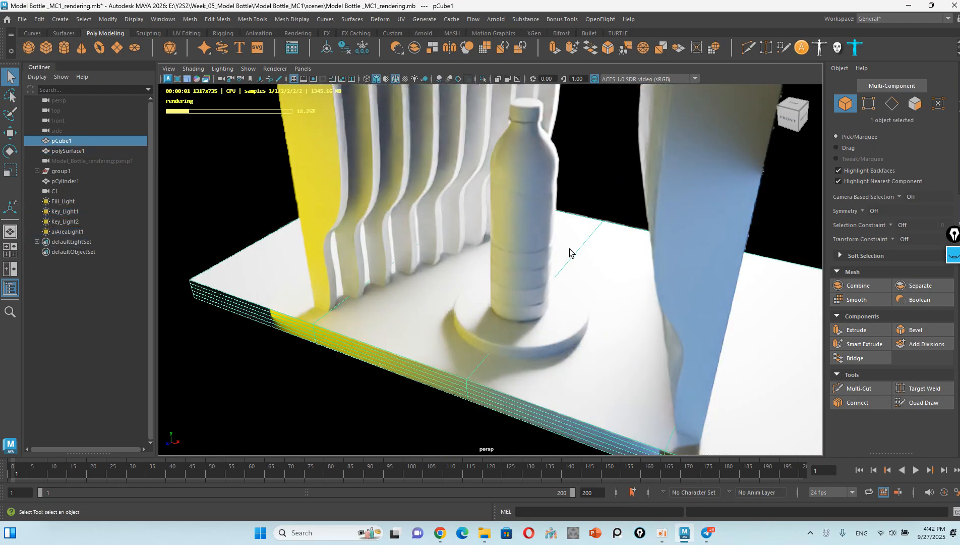
pyautogui.scroll(3, 582, 248)
pyautogui.keyDown('alt'); pyautogui.moveTo(604, 242); pyautogui.dragTo(591, 282); pyautogui.keyUp('alt')
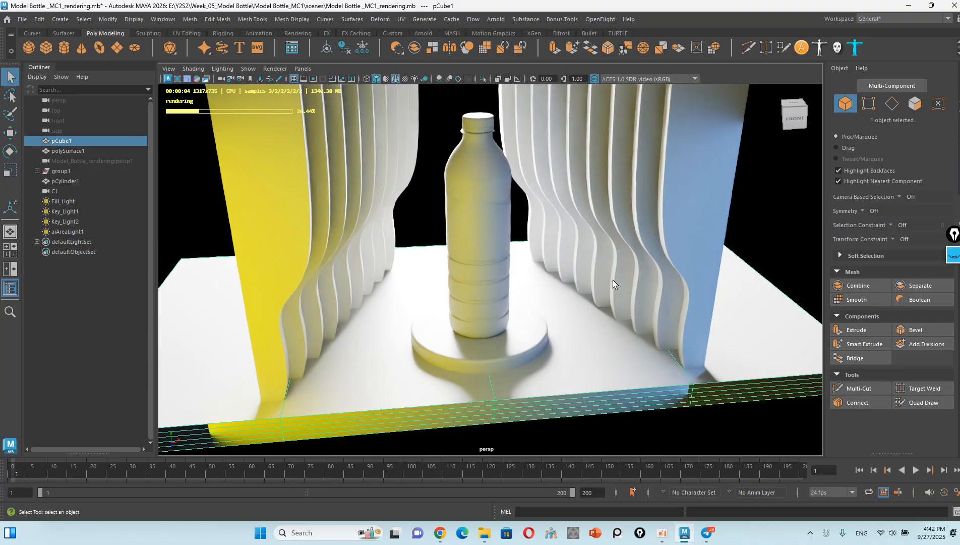
# Step: Return the viewport to camera C1 to view the framed bottle render
pyautogui.click(303, 68)
pyautogui.moveTo(313, 78)
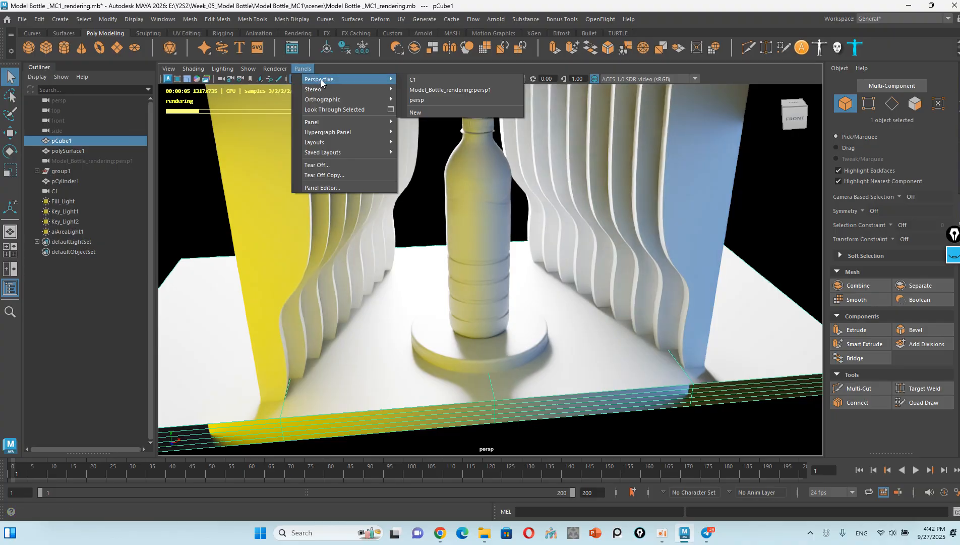
pyautogui.click(434, 90)
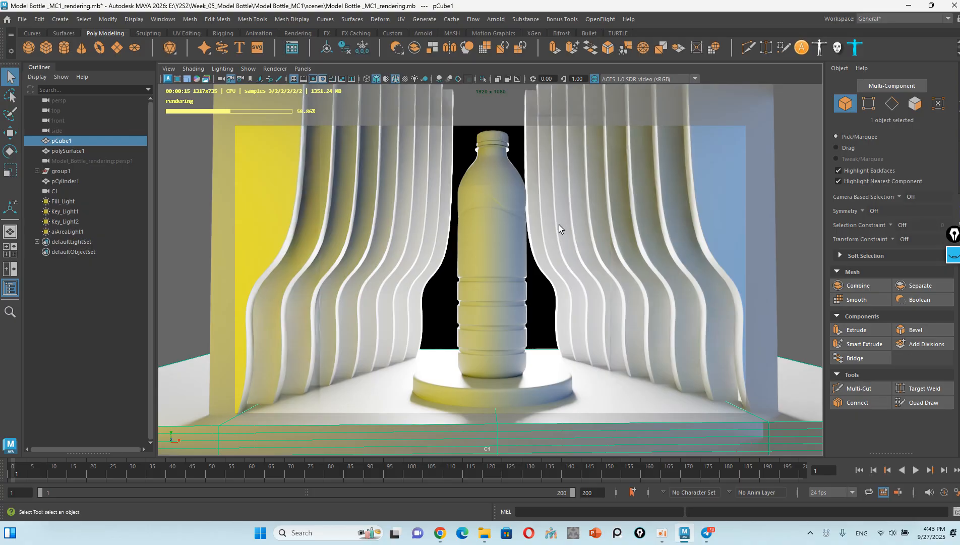
# Step: Switch to the Canva presentation in the browser, review the Interface Maya slide and return to Maya
pyautogui.click(440, 533)
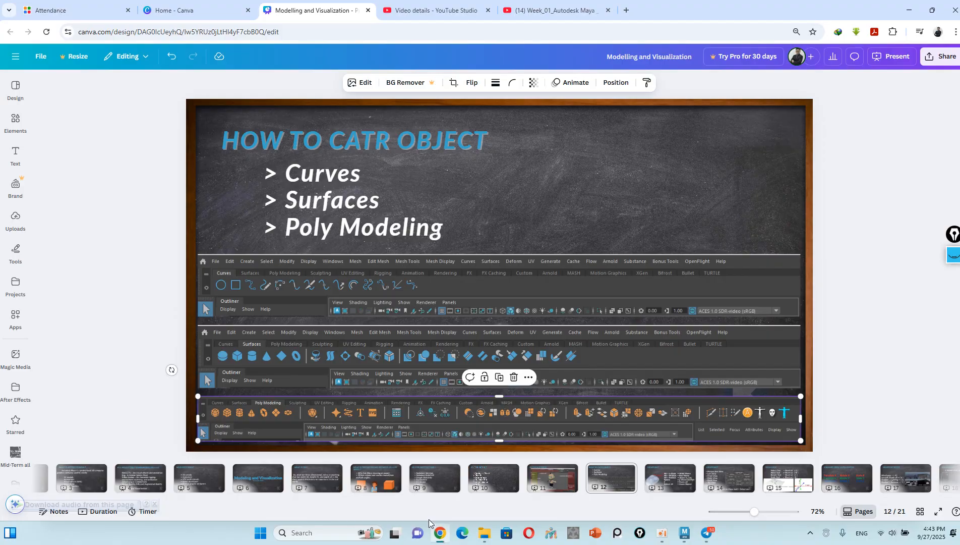
pyautogui.click(551, 484)
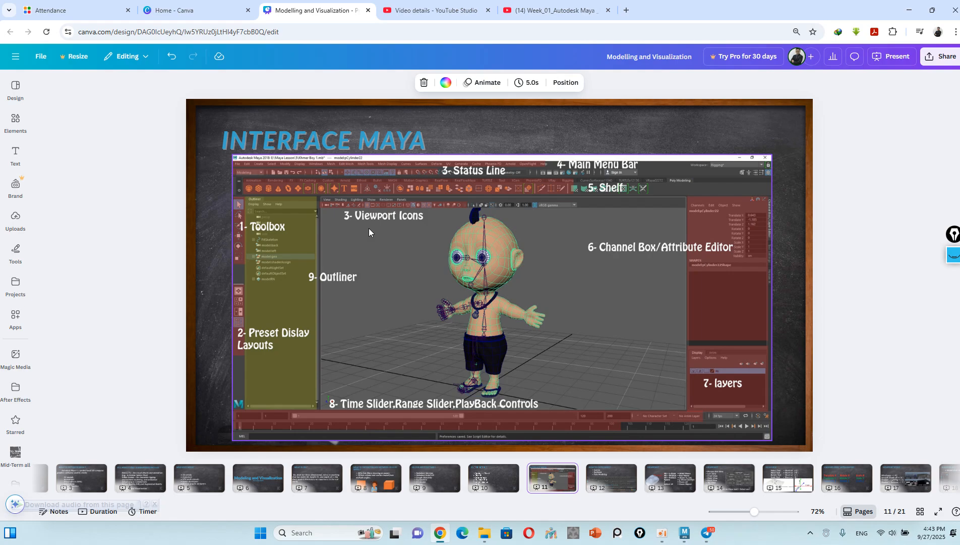
pyautogui.click(909, 10)
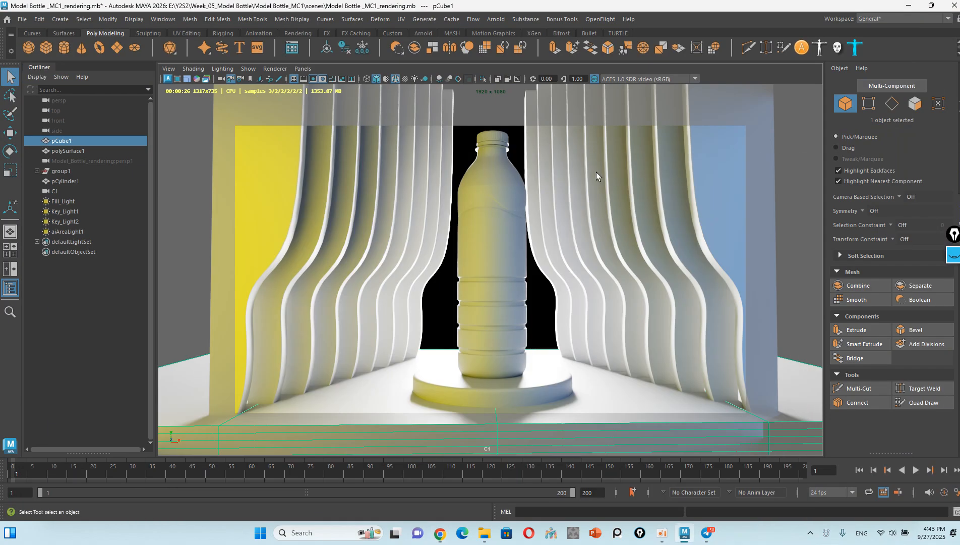
# Step: Review the tools for creating curves, surfaces and polygon objects, including the curve drawing tools
pyautogui.click(32, 33)
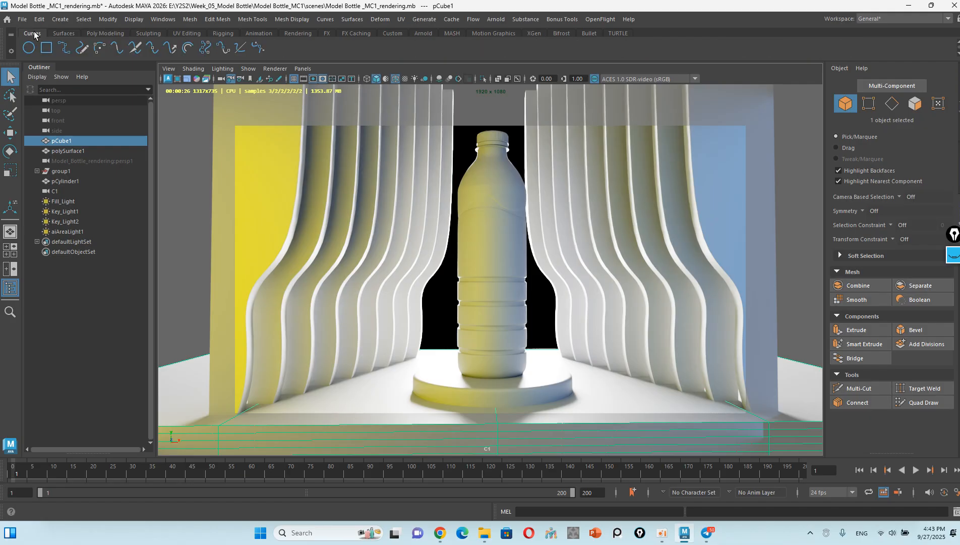
pyautogui.click(61, 34)
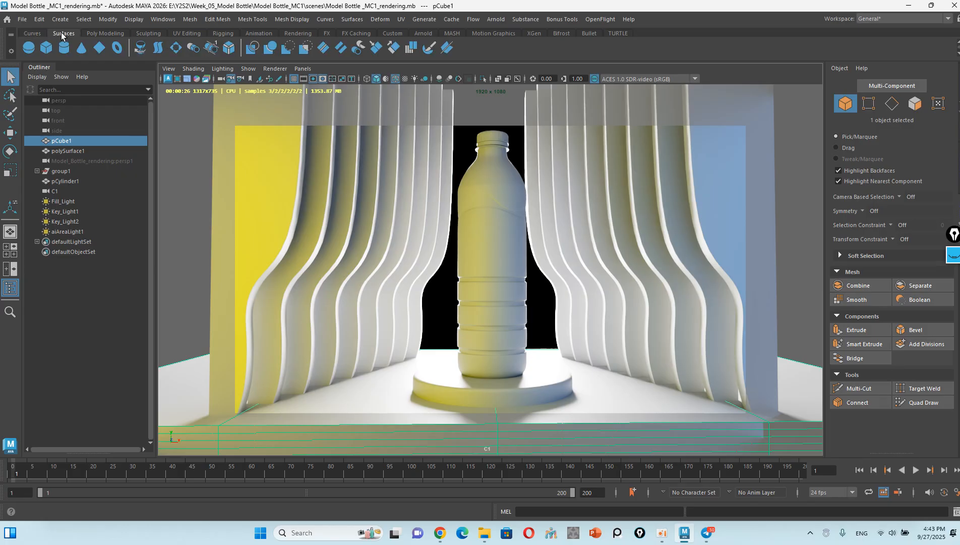
pyautogui.click(94, 34)
pyautogui.click(61, 19)
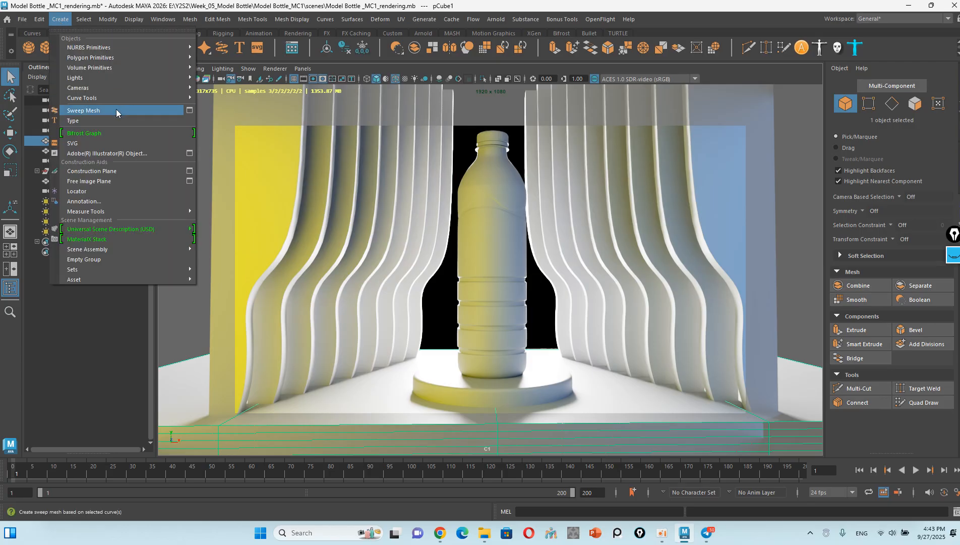
pyautogui.moveTo(117, 100)
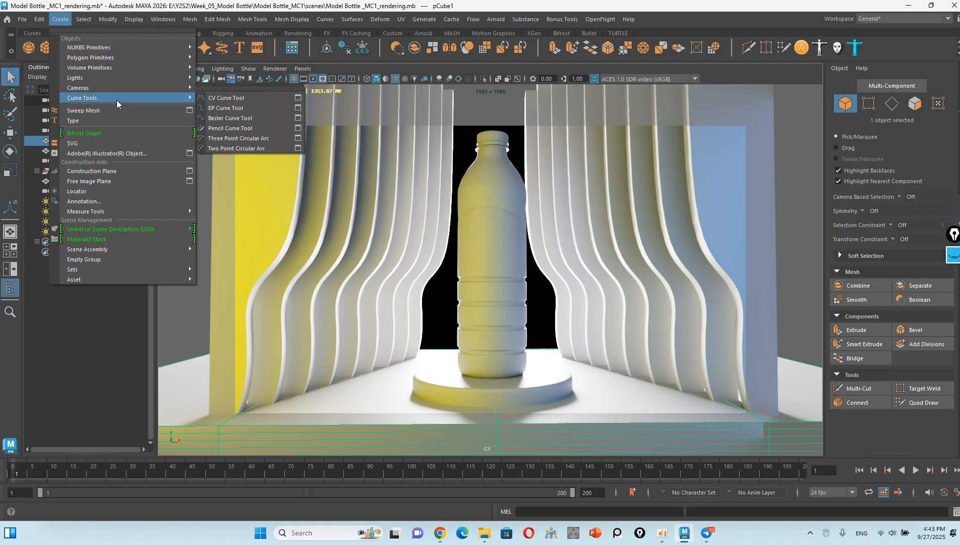
pyautogui.click(714, 17)
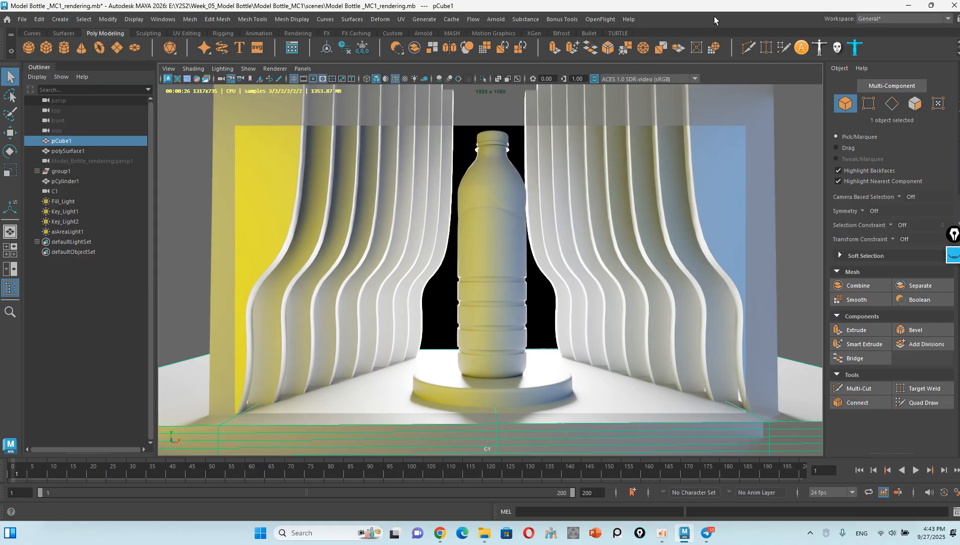
# Step: Show the channel attributes of the base cube pCube1 and expand its polyCube1 input settings
pyautogui.click(959, 100)
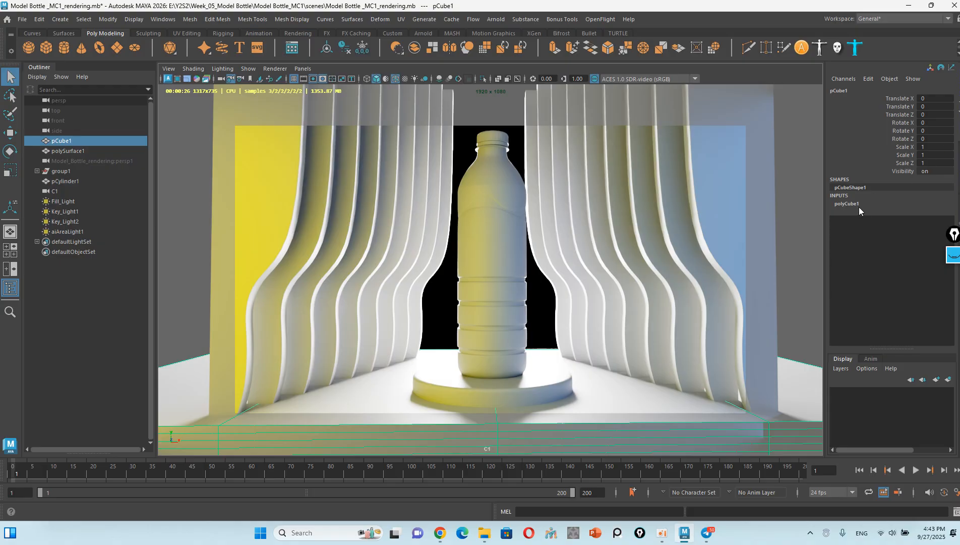
pyautogui.click(844, 204)
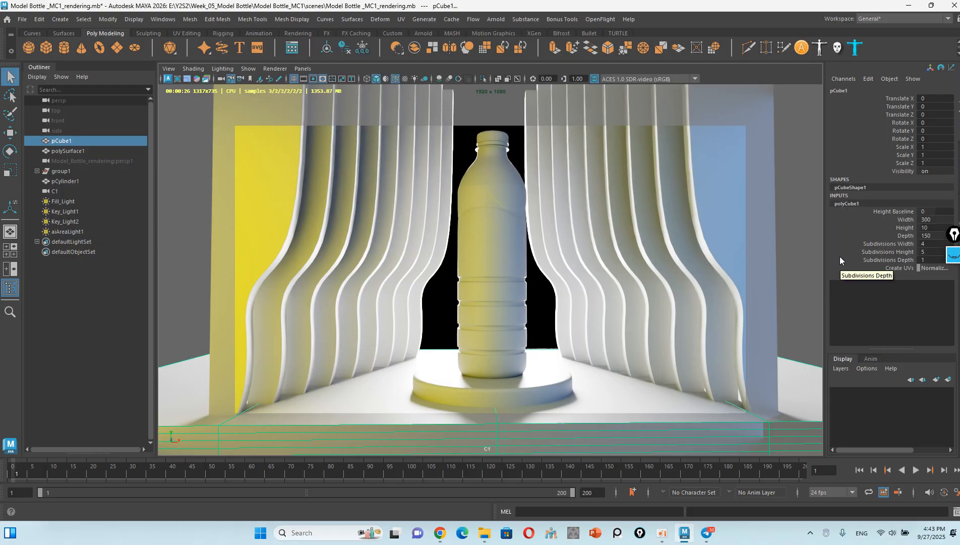